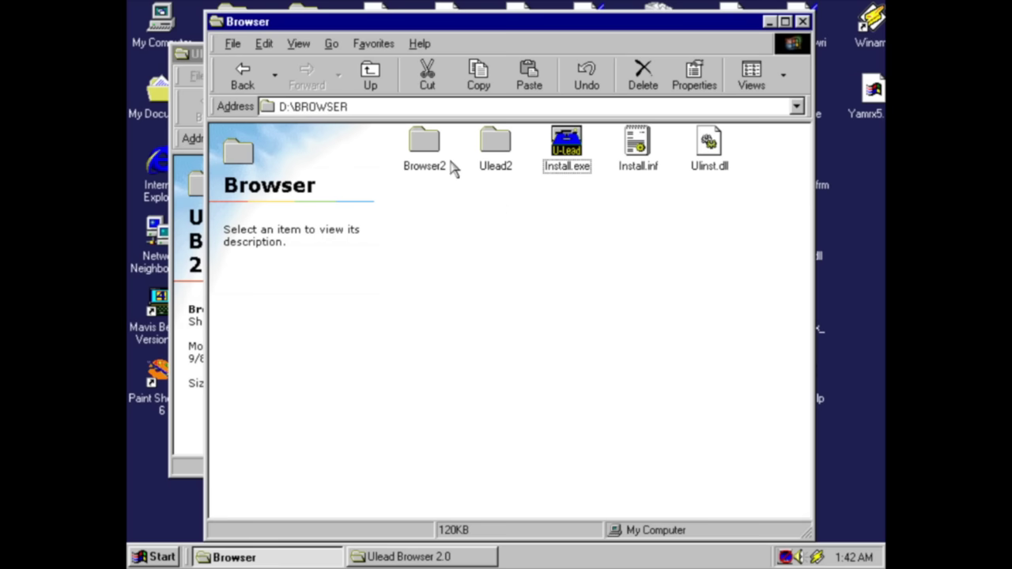
Open Readme.txt from the Album folder on the Softstroke3 disc, look over the Ulead Browser guide, and close it.
{"action": "key", "text": "BackSpace"}
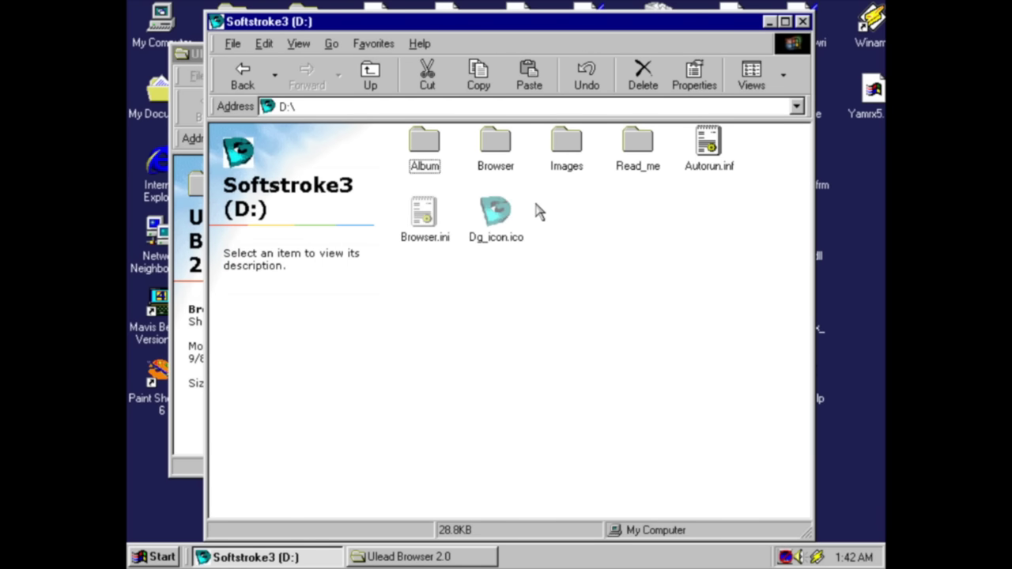
{"action": "key", "text": "Left"}
{"action": "key", "text": "Return"}
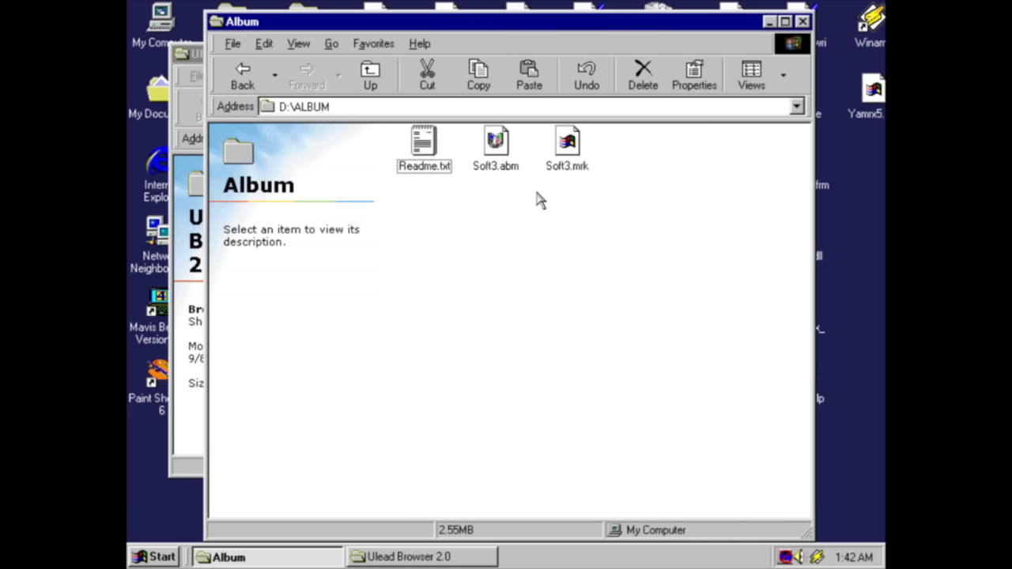
{"action": "key", "text": "Right"}
{"action": "key", "text": "Left"}
{"action": "key", "text": "Return"}
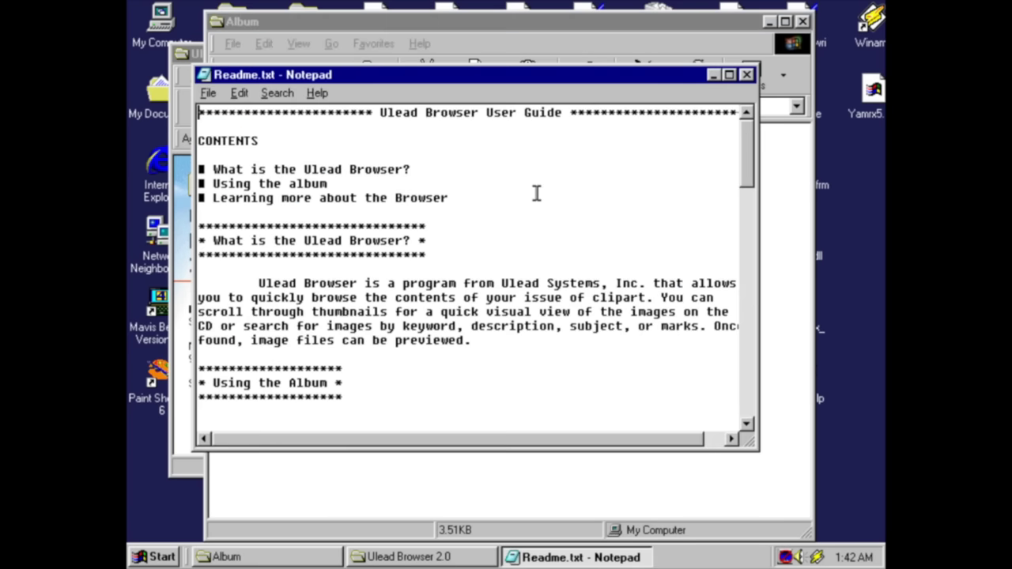
{"action": "left_click", "coordinate": [746, 74]}
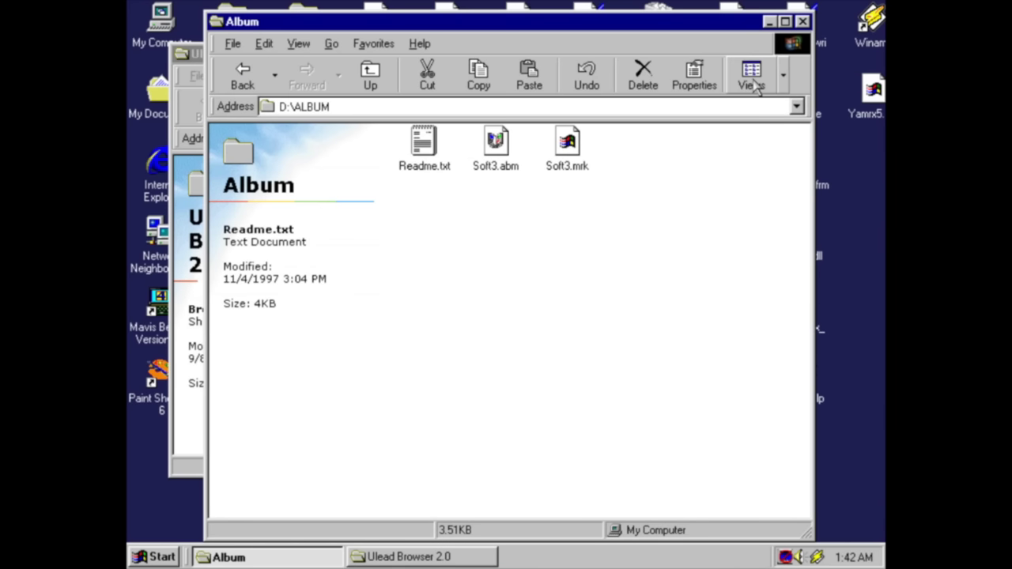
View 001ssc03.eps from the disc's Images folder in Paint Shop Pro with the default PostScript rendering options, and close the program.
{"action": "key", "text": "BackSpace"}
{"action": "key", "text": "Right"}
{"action": "key", "text": "Right"}
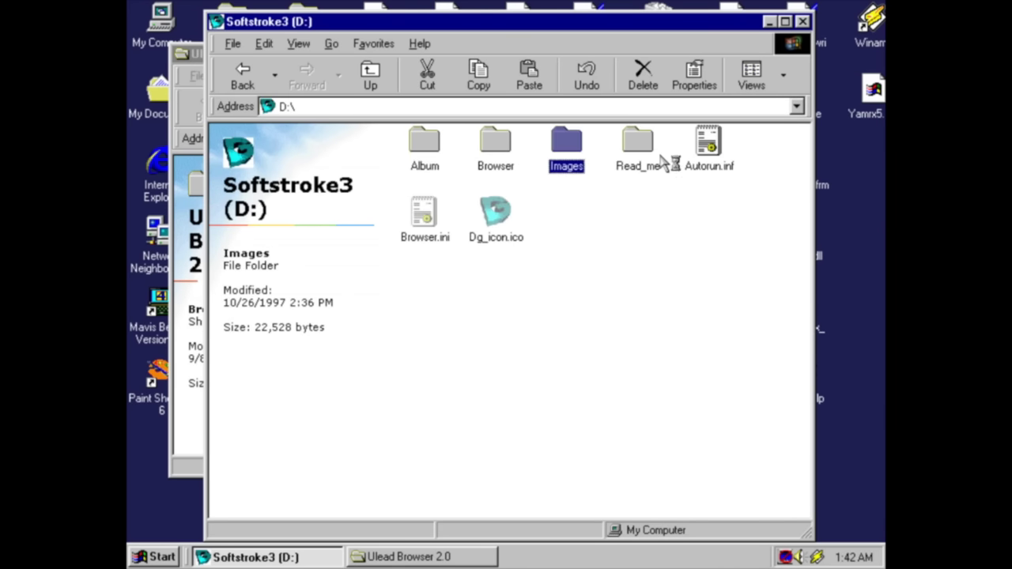
{"action": "key", "text": "Return"}
{"action": "key", "text": "Right"}
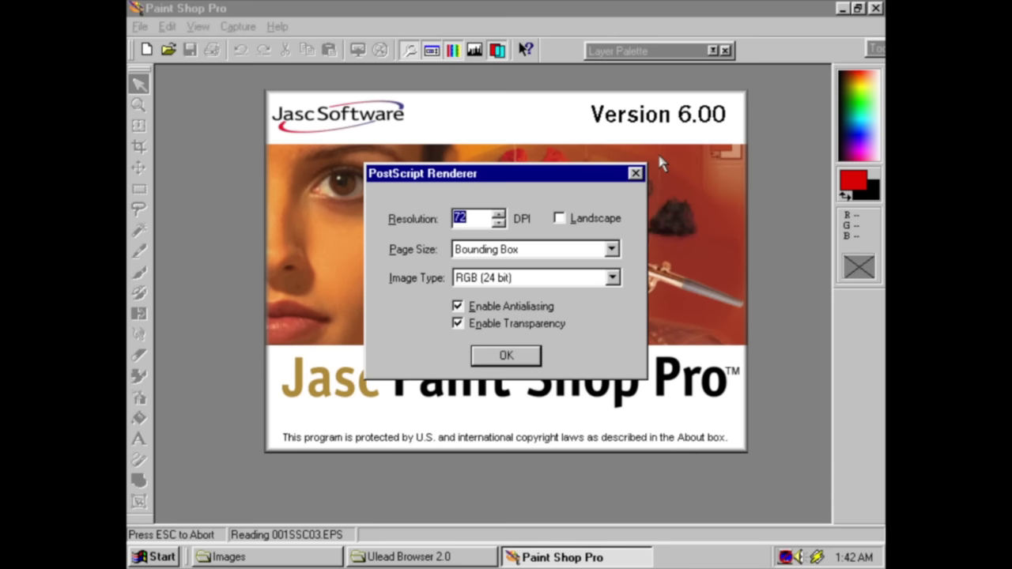
{"action": "left_click", "coordinate": [492, 355]}
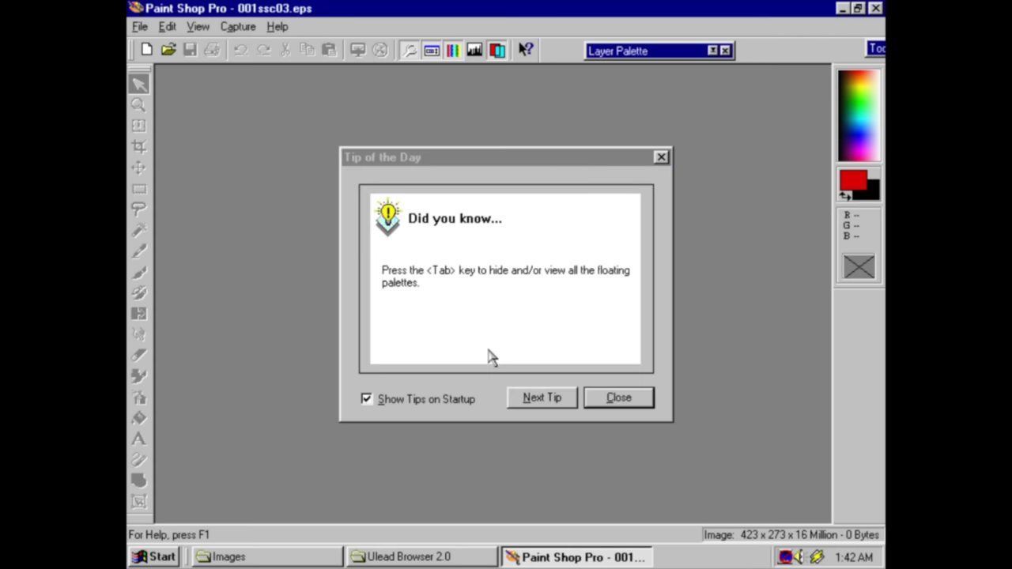
{"action": "left_click", "coordinate": [624, 399]}
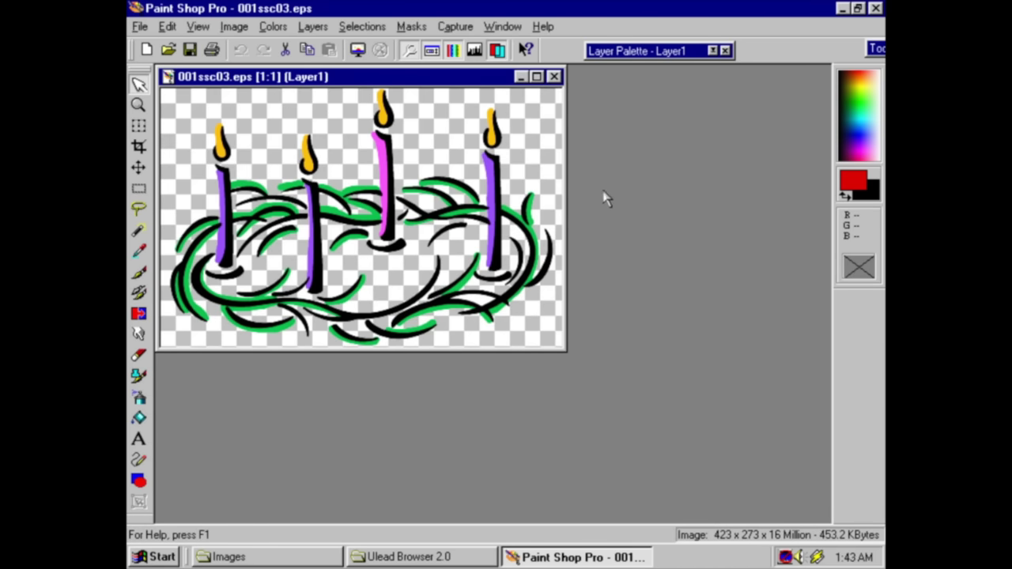
{"action": "left_click", "coordinate": [555, 77]}
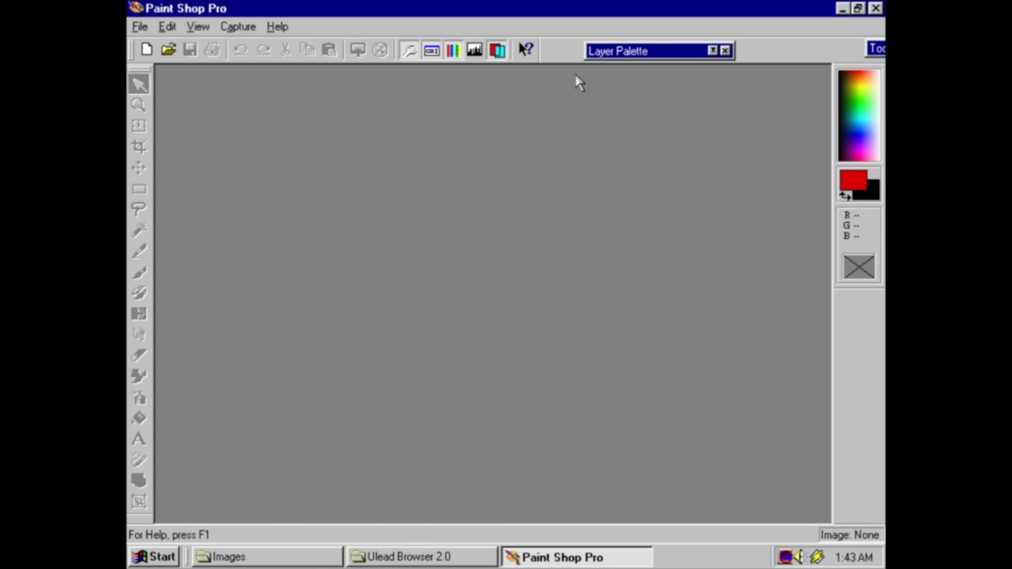
{"action": "left_click", "coordinate": [875, 8]}
Preview a sampling of the clipart files in the Images folder, from 005ss_03.eps through to the 018 and 019 files.
{"action": "left_click", "coordinate": [557, 304]}
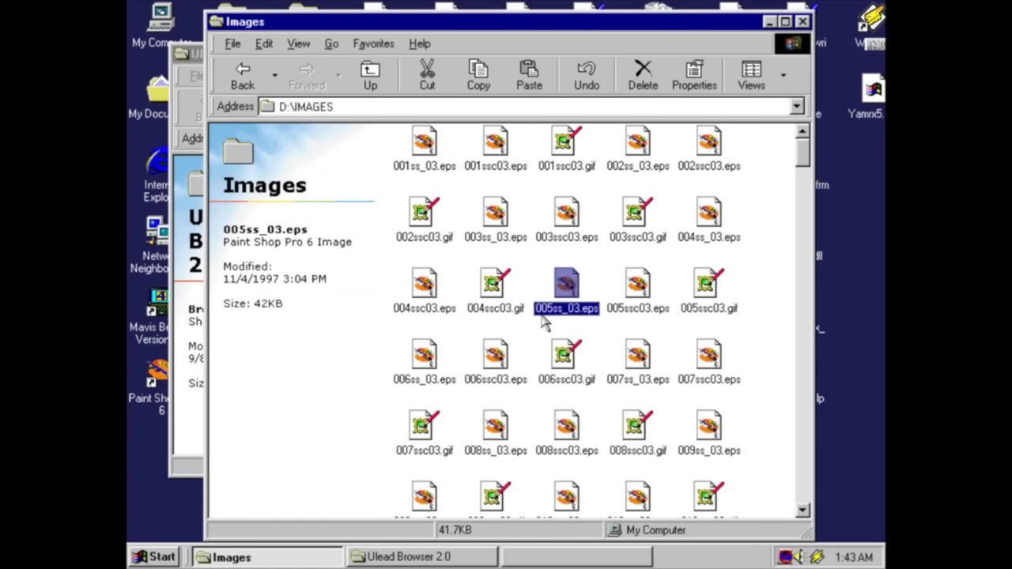
{"action": "key", "text": "Left"}
{"action": "key", "text": "Down"}
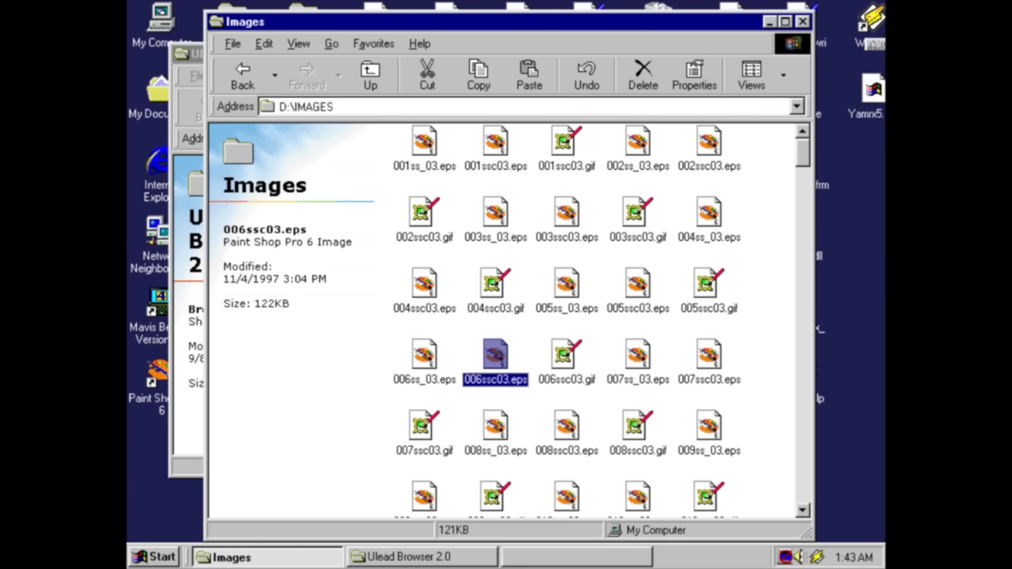
{"action": "key", "text": "Down"}
{"action": "key", "text": "Right"}
{"action": "key", "text": "Down"}
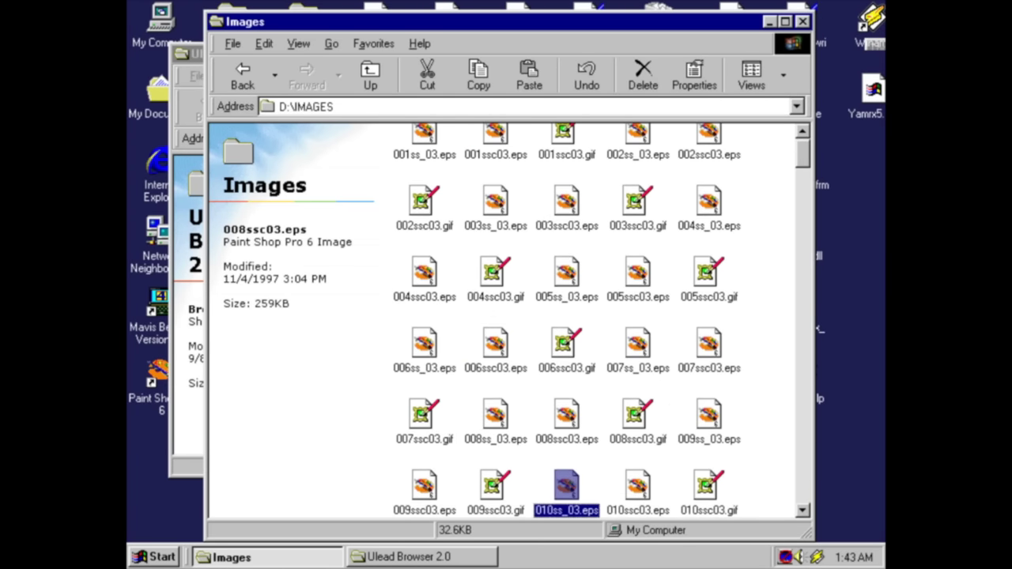
{"action": "key", "text": "Left"}
{"action": "key", "text": "Down"}
{"action": "key", "text": "Down"}
{"action": "key", "text": "Down"}
{"action": "key", "text": "Down"}
{"action": "key", "text": "Down"}
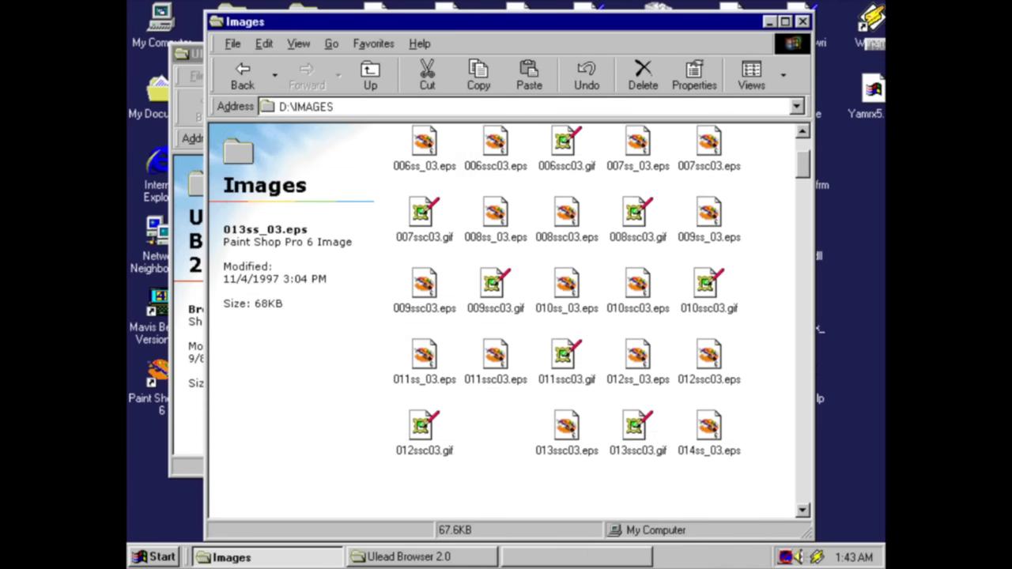
{"action": "key", "text": "Right"}
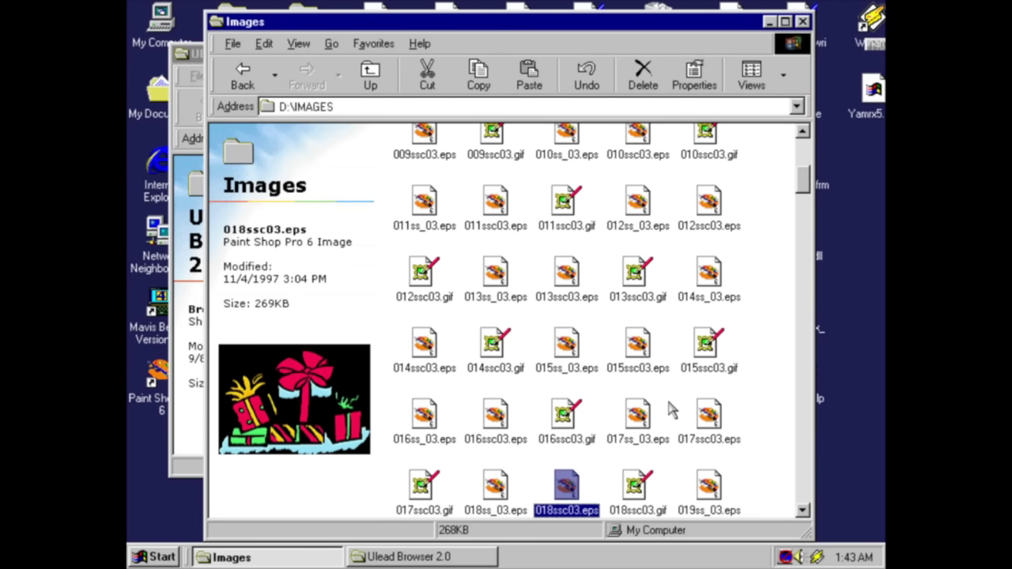
{"action": "key", "text": "Right"}
{"action": "key", "text": "Down"}
{"action": "key", "text": "Left"}
{"action": "key", "text": "Up"}
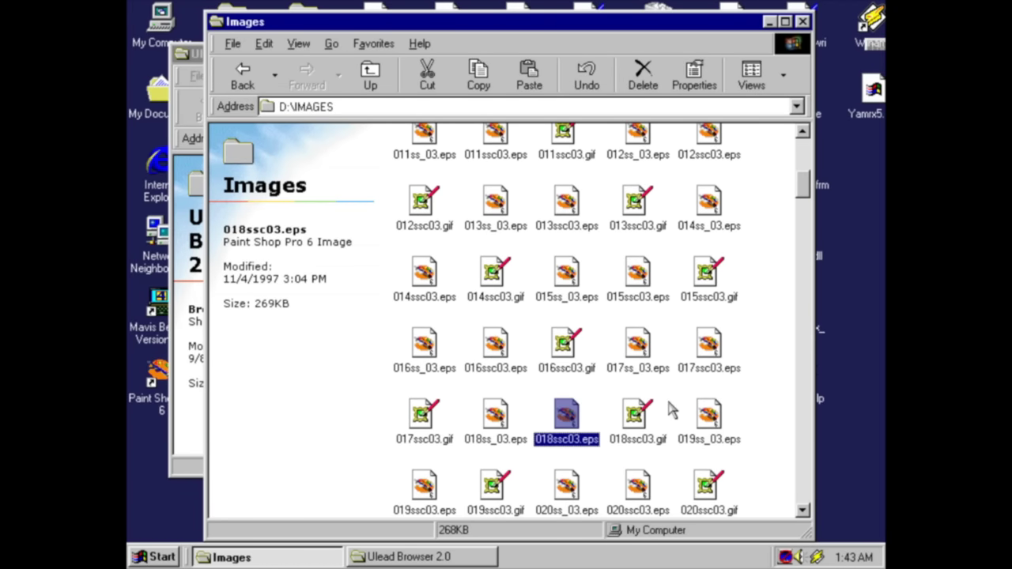
Preview clipart files further into the Images folder, from 035ssc03.eps to 047ss_03.eps.
{"action": "scroll", "coordinate": [668, 407], "scroll_direction": "down", "scroll_amount": 2}
{"action": "scroll", "coordinate": [669, 407], "scroll_direction": "down", "scroll_amount": 3}
{"action": "left_click", "coordinate": [668, 408]}
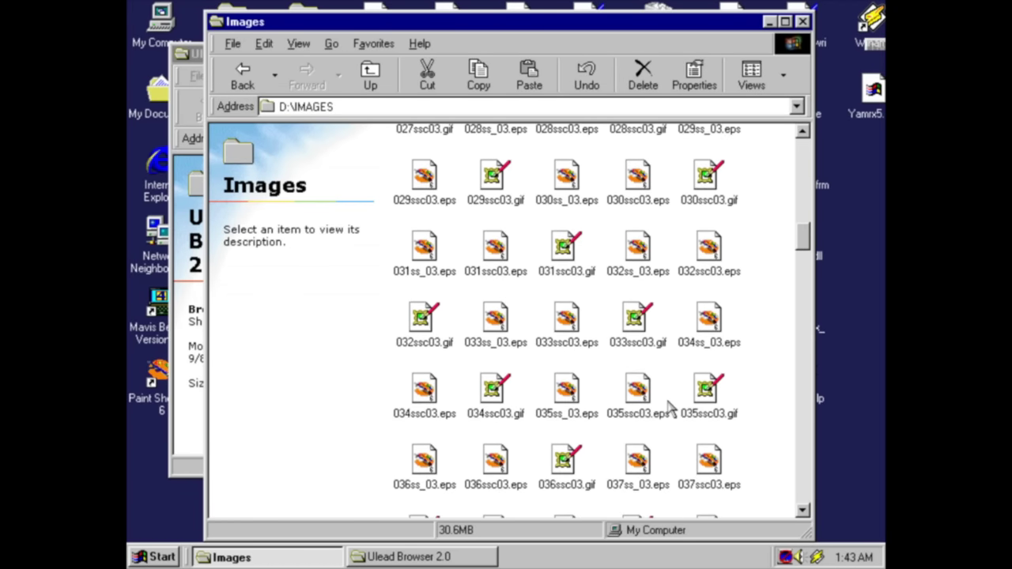
{"action": "left_click", "coordinate": [620, 417]}
{"action": "key", "text": "Down"}
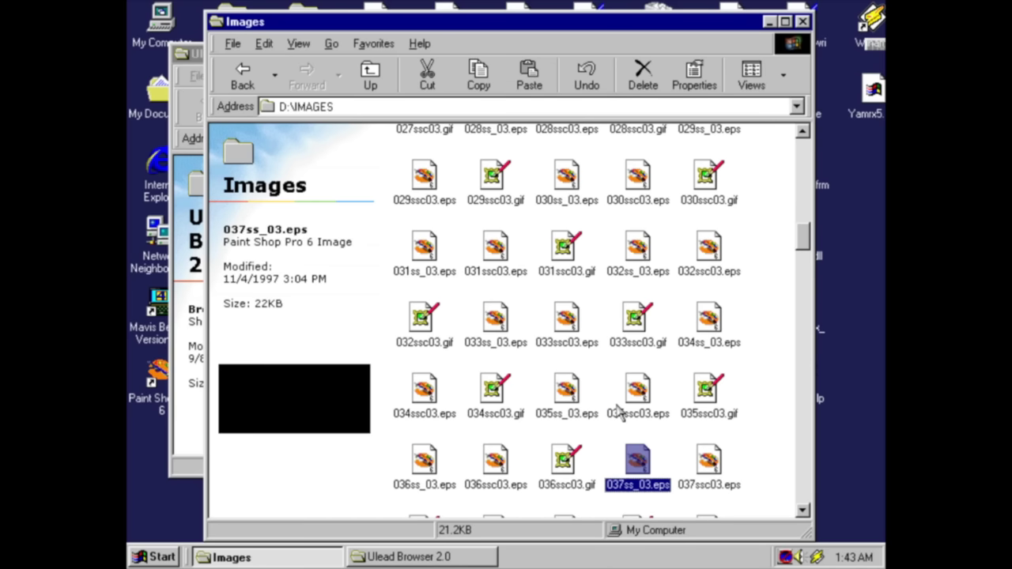
{"action": "key", "text": "Down"}
{"action": "key", "text": "Left"}
{"action": "key", "text": "Down"}
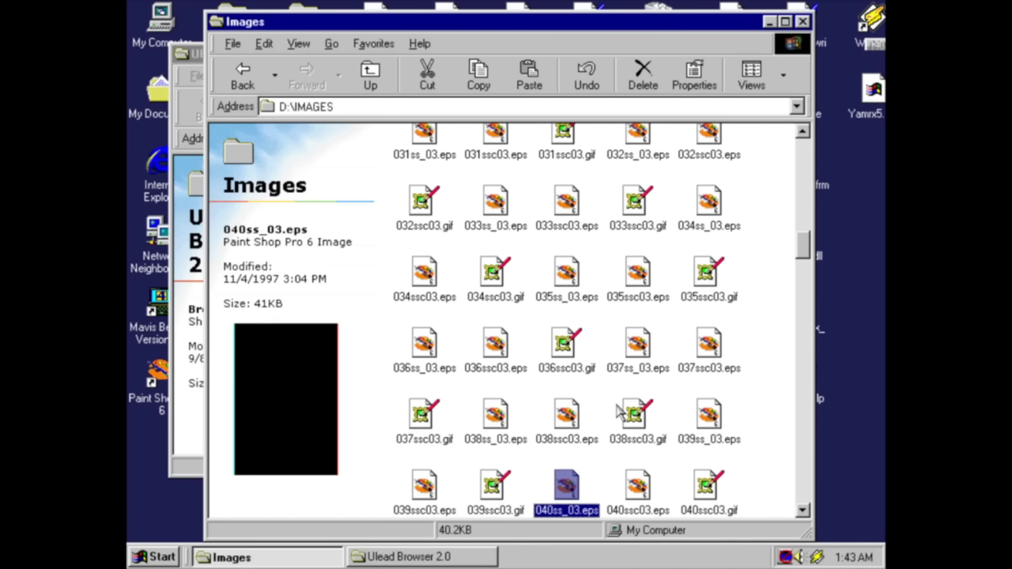
{"action": "key", "text": "Down"}
{"action": "key", "text": "Down"}
{"action": "key", "text": "Left"}
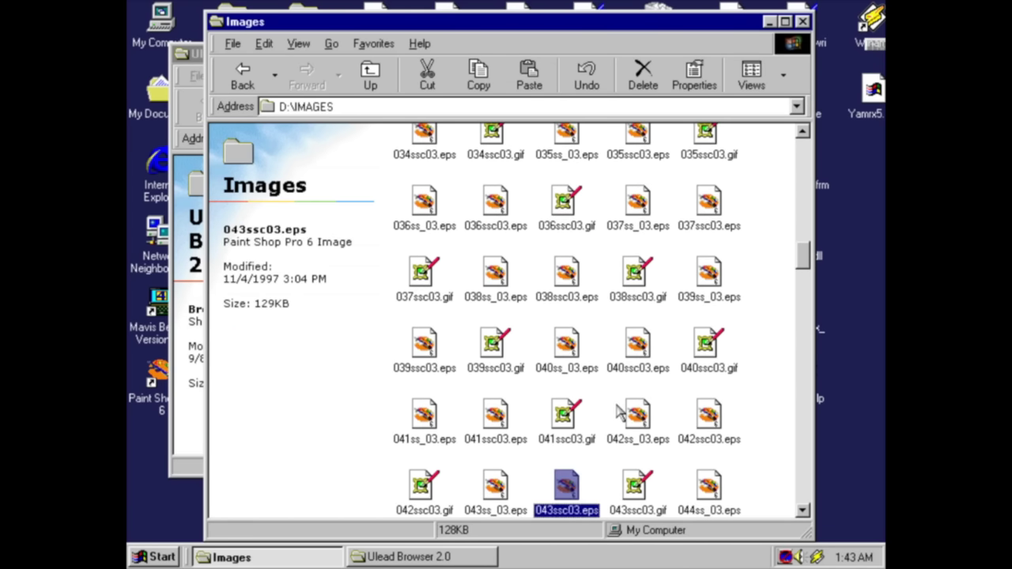
{"action": "key", "text": "Right"}
{"action": "key", "text": "Right"}
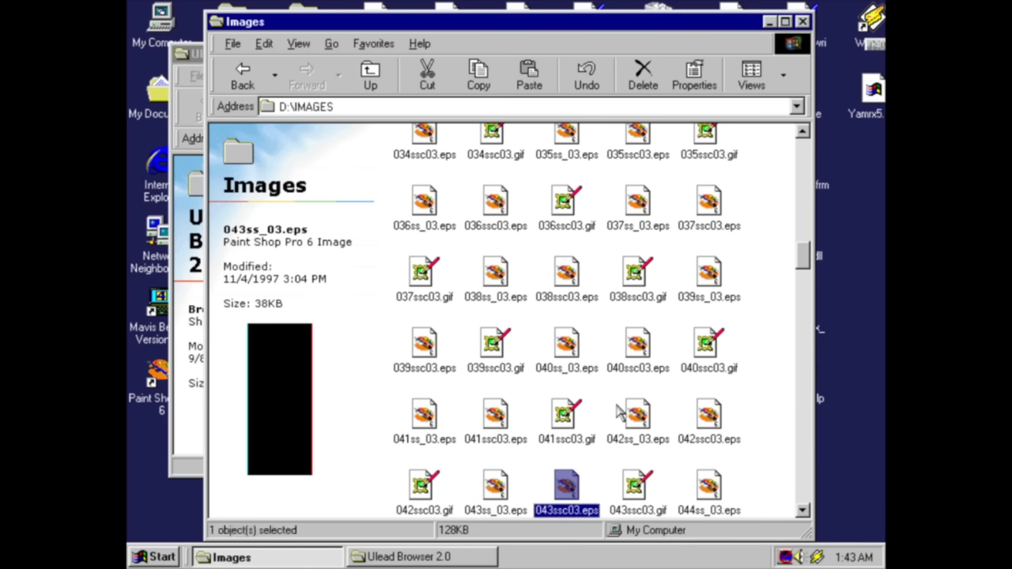
{"action": "key", "text": "Right"}
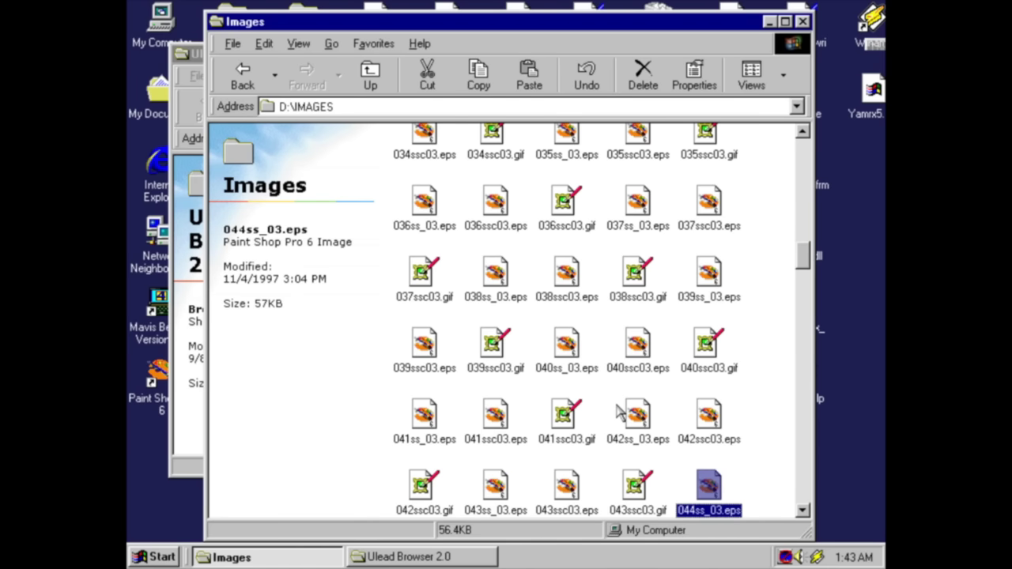
{"action": "key", "text": "Down"}
{"action": "key", "text": "Left"}
{"action": "key", "text": "Down"}
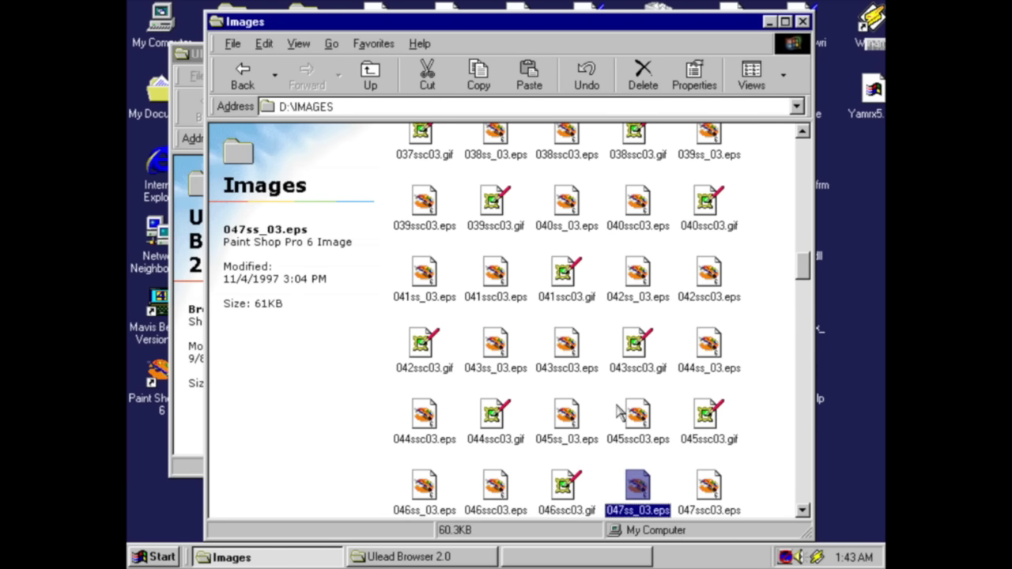
Continue previewing EPS and GIF clipart in the Images folder, from 046ssc03.eps to 061ssc03.gif.
{"action": "key", "text": "Left"}
{"action": "key", "text": "Left"}
{"action": "key", "text": "Down"}
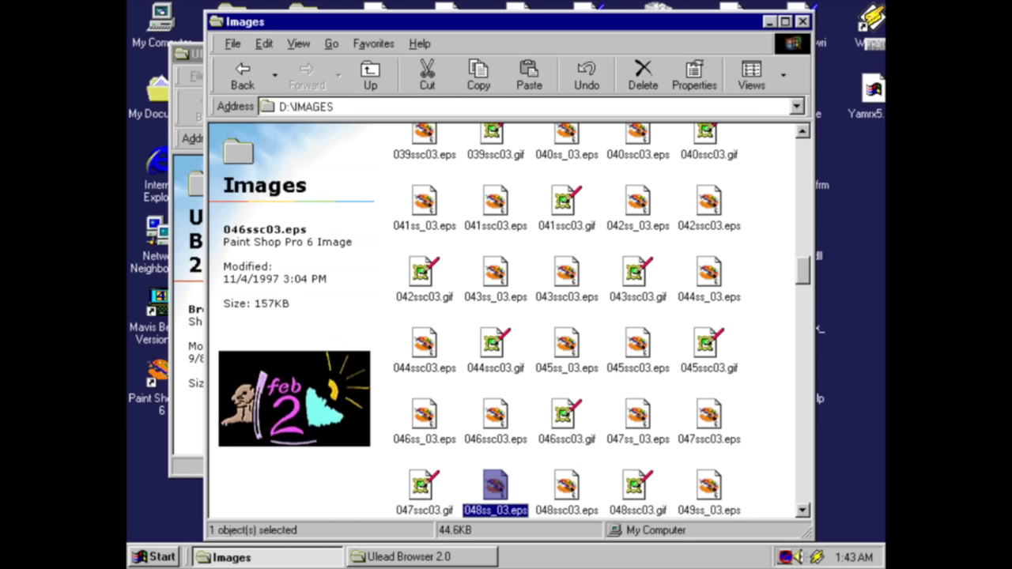
{"action": "key", "text": "Down"}
{"action": "key", "text": "Right"}
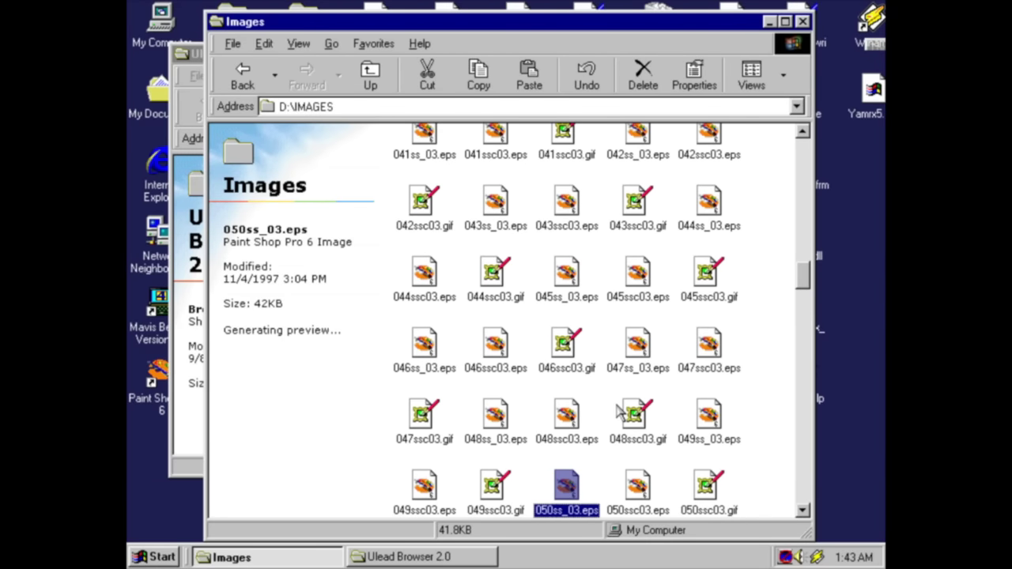
{"action": "key", "text": "Down"}
{"action": "key", "text": "Right"}
{"action": "key", "text": "Down"}
{"action": "key", "text": "Right"}
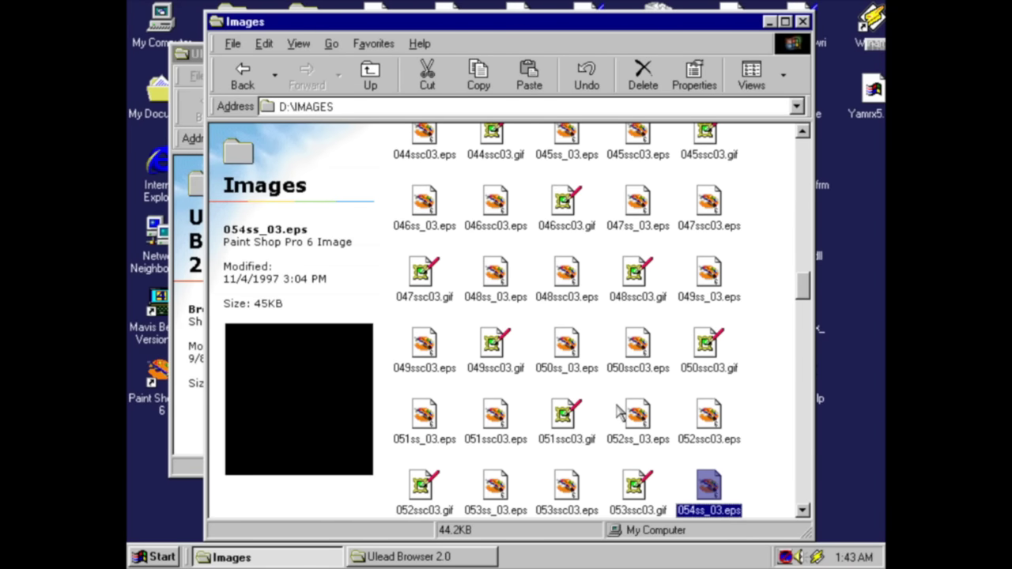
{"action": "key", "text": "Left"}
{"action": "key", "text": "Down"}
{"action": "key", "text": "Up"}
{"action": "key", "text": "Right"}
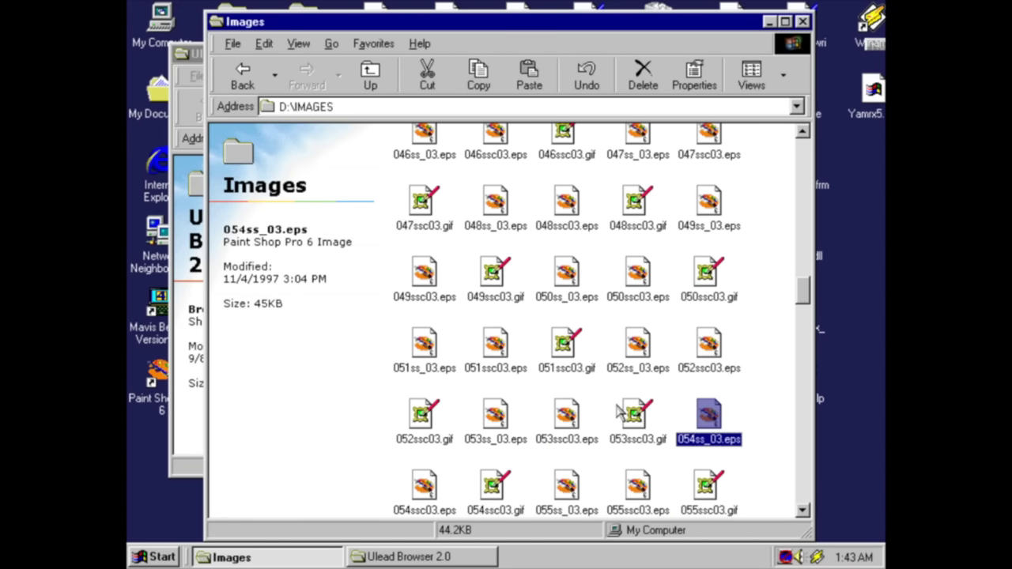
{"action": "key", "text": "Left"}
{"action": "key", "text": "Down"}
{"action": "key", "text": "Left"}
{"action": "key", "text": "Left"}
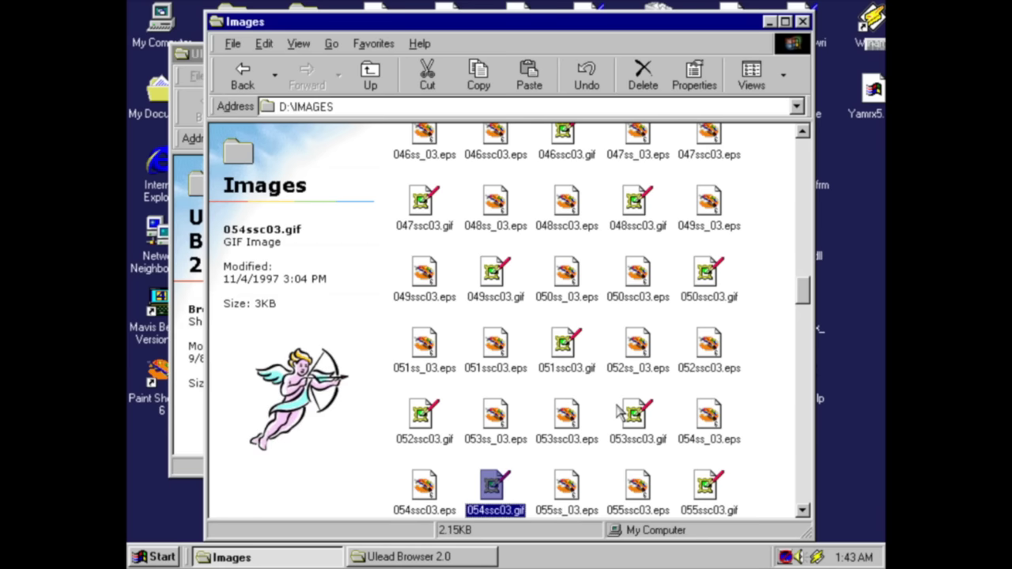
{"action": "key", "text": "Down"}
{"action": "key", "text": "Down"}
{"action": "key", "text": "Right"}
{"action": "key", "text": "Down"}
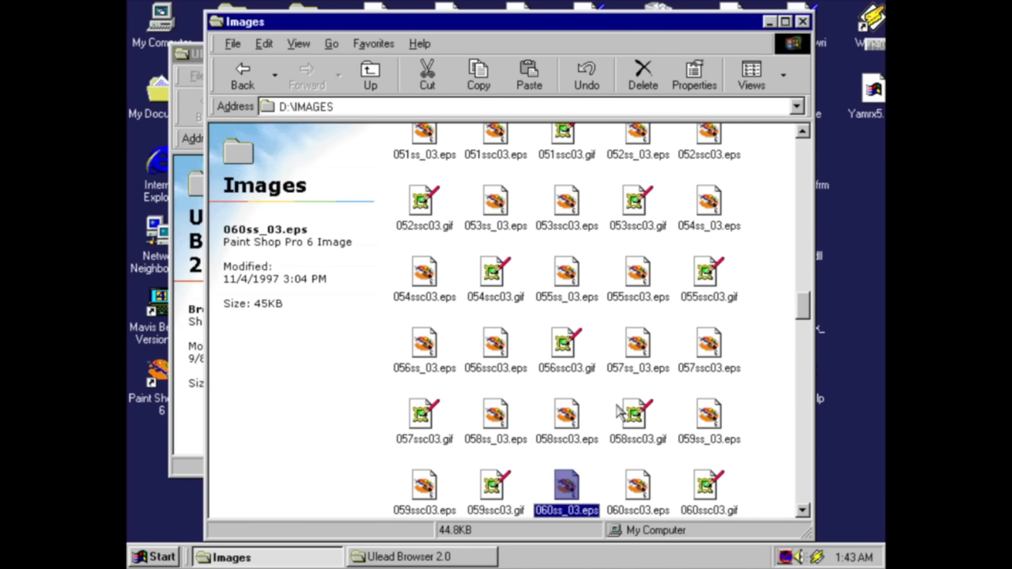
{"action": "key", "text": "Down"}
Open 108ssc03.eps from the Images folder in Paint Shop Pro, rendering it at 72 DPI with Bounding Box page size and RGB (24 bit).
{"action": "scroll", "coordinate": [644, 404], "scroll_direction": "down", "scroll_amount": 4}
{"action": "scroll", "coordinate": [645, 403], "scroll_direction": "down", "scroll_amount": 12}
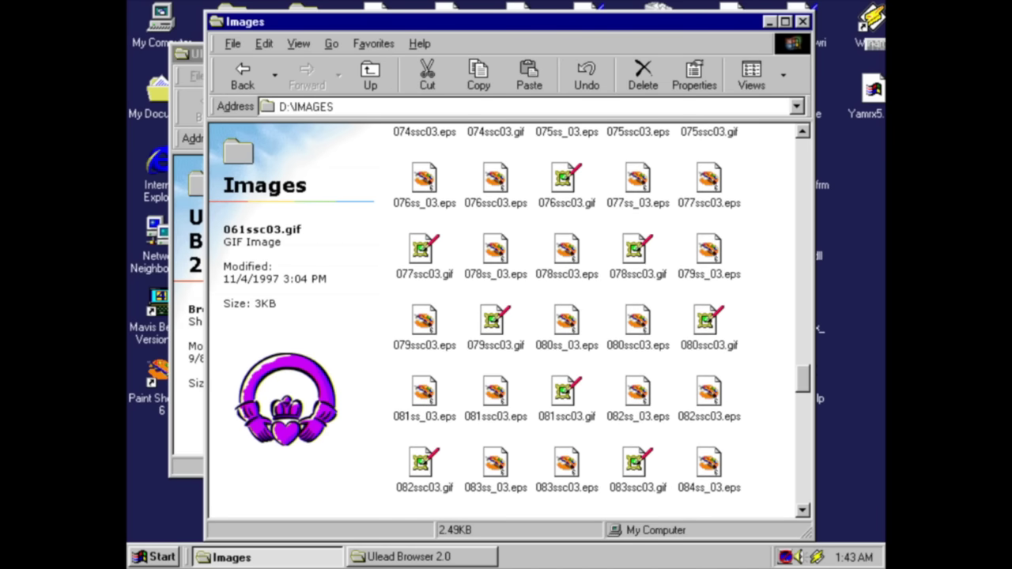
{"action": "left_click", "coordinate": [678, 401]}
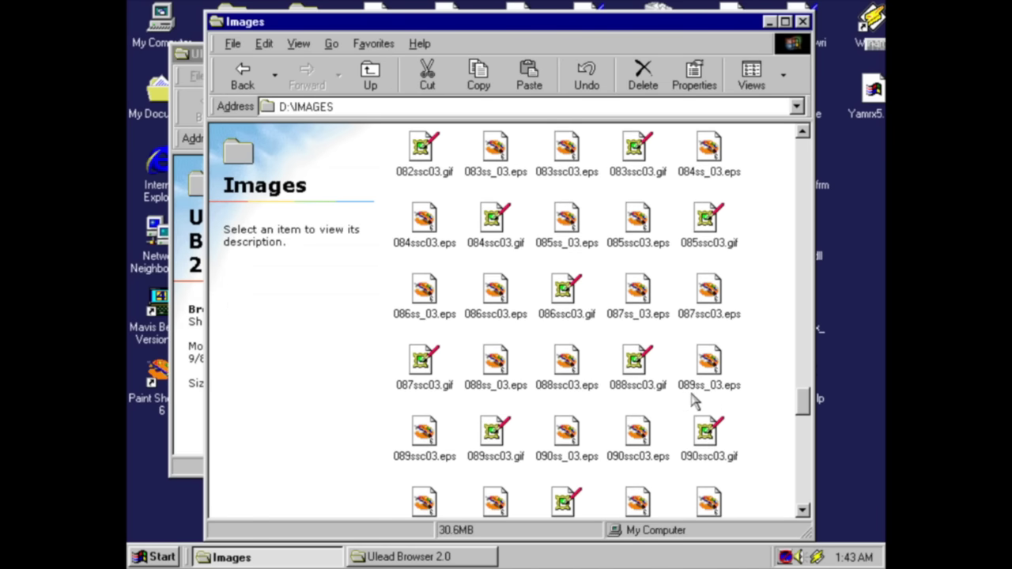
{"action": "scroll", "coordinate": [632, 427], "scroll_direction": "down", "scroll_amount": 10}
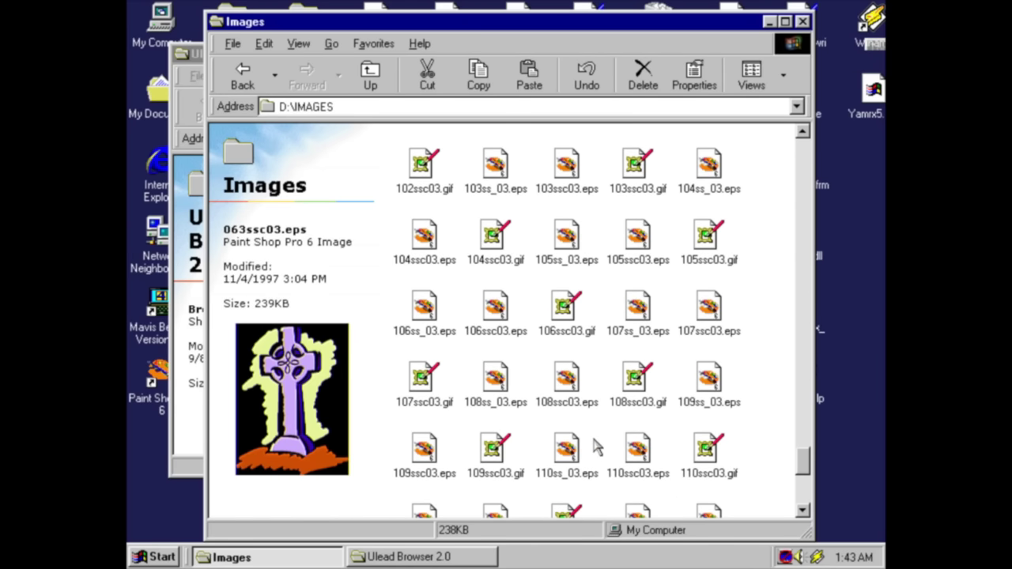
{"action": "left_click", "coordinate": [588, 398]}
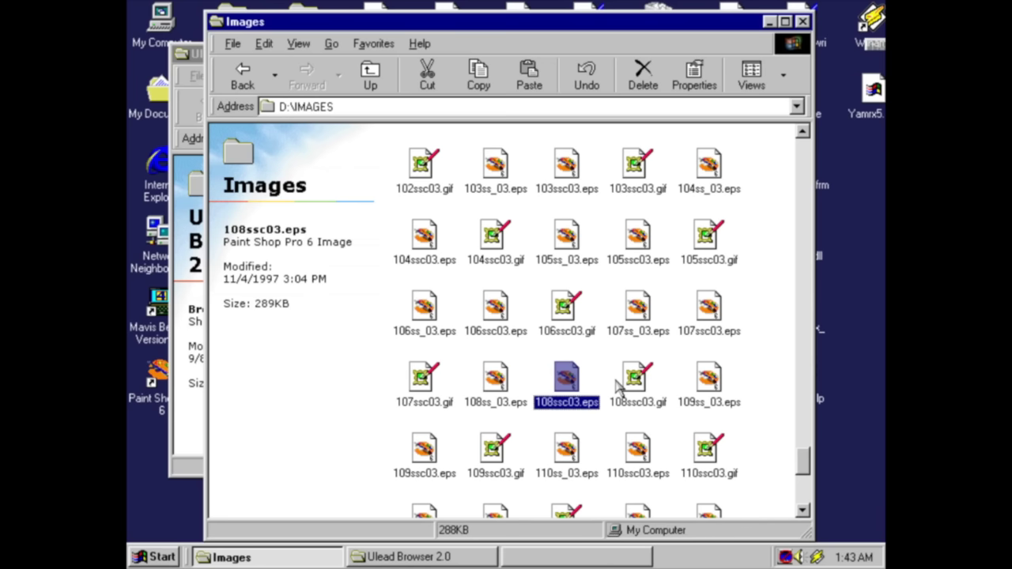
{"action": "right_click", "coordinate": [584, 381]}
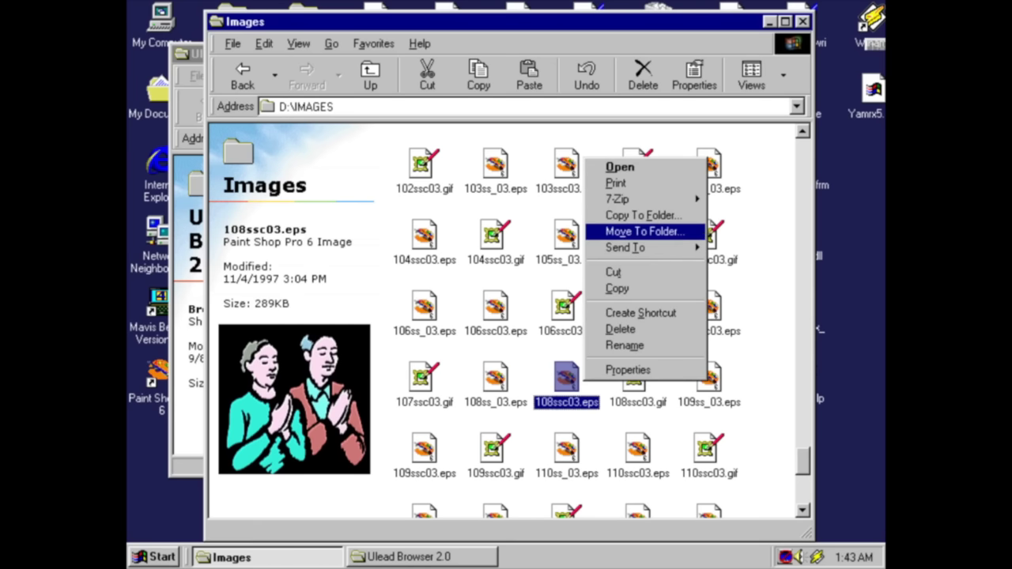
{"action": "left_click", "coordinate": [695, 167]}
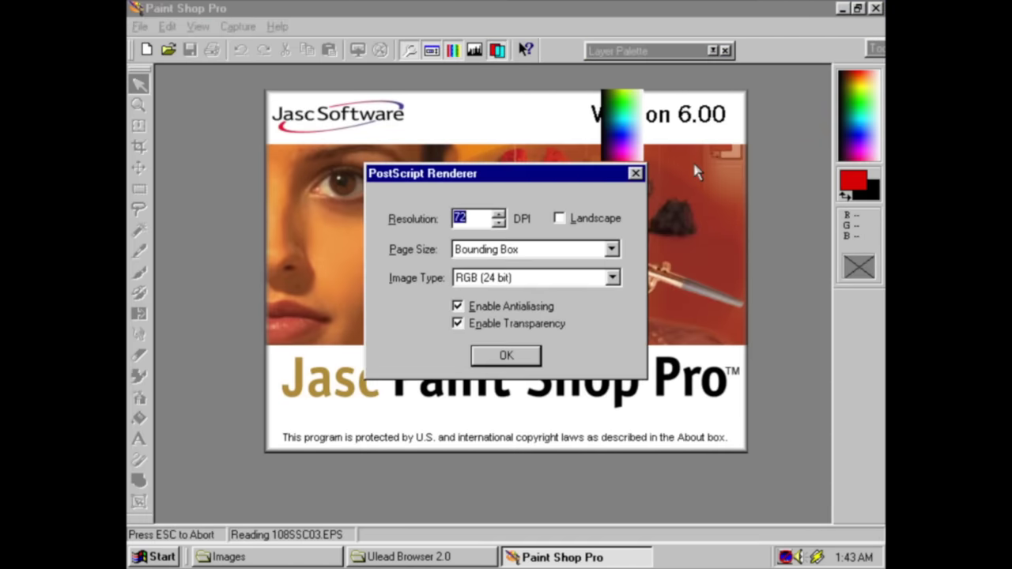
{"action": "left_click", "coordinate": [506, 356]}
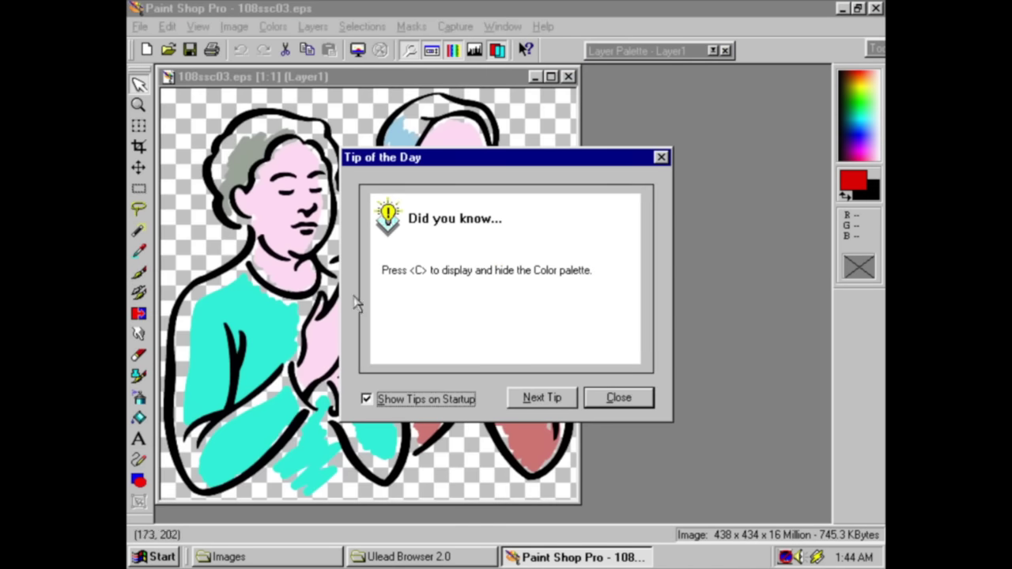
Dismiss the Tip of the Day and ready the Paint Brush on the woman's face at 4:1 magnification.
{"action": "left_click", "coordinate": [618, 397]}
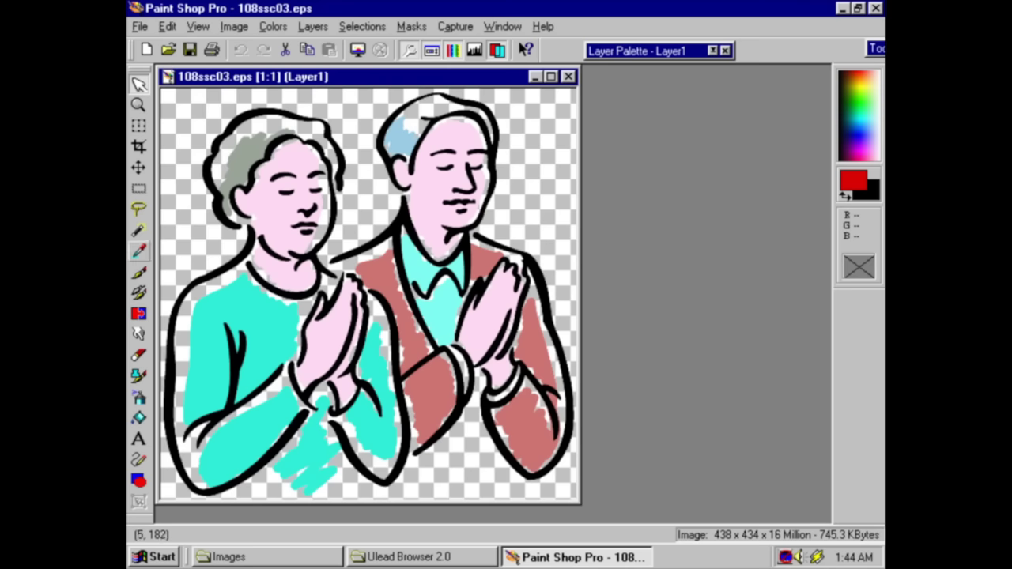
{"action": "left_click", "coordinate": [141, 272]}
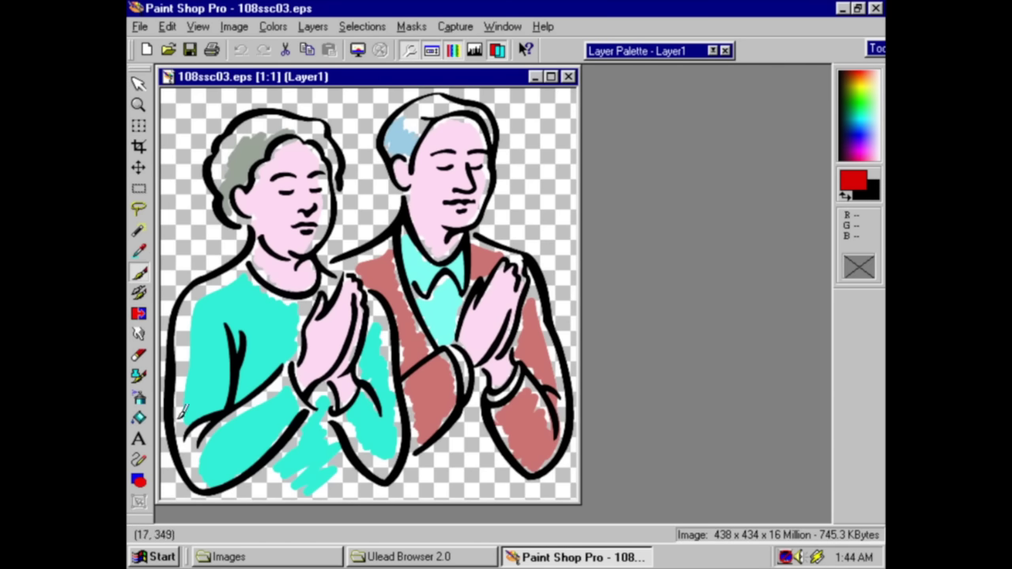
{"action": "key", "text": "plus"}
{"action": "key", "text": "plus"}
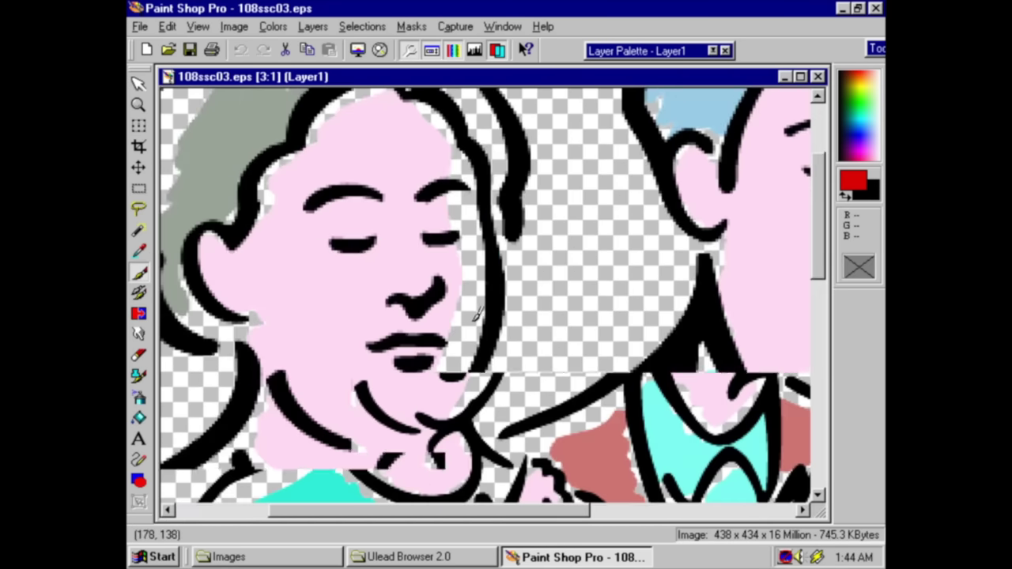
{"action": "key", "text": "plus"}
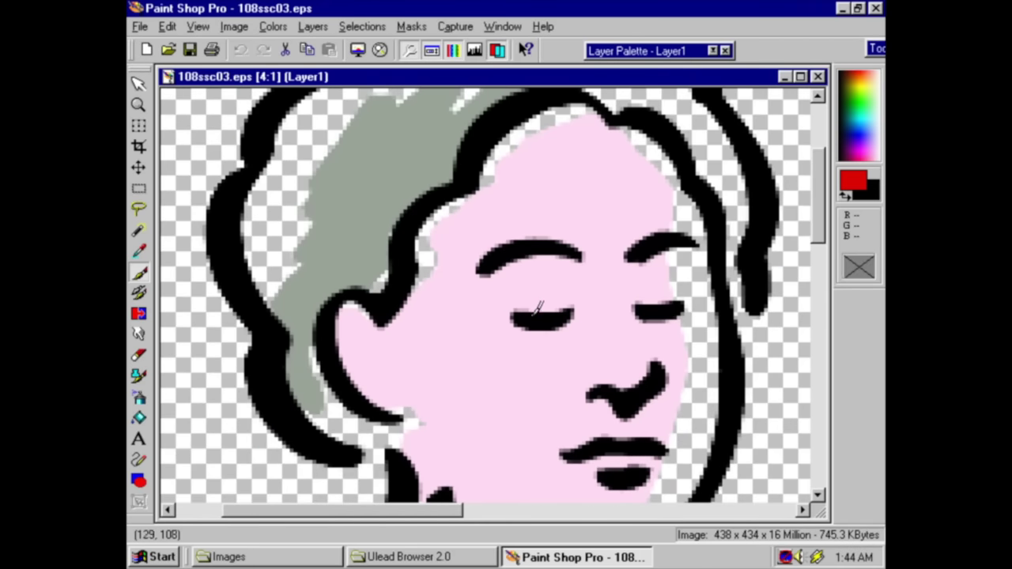
Undo a test brush mark above the woman's closed eye and set the foreground colour to near-black.
{"action": "left_click", "coordinate": [527, 308]}
{"action": "key", "text": "ctrl+z"}
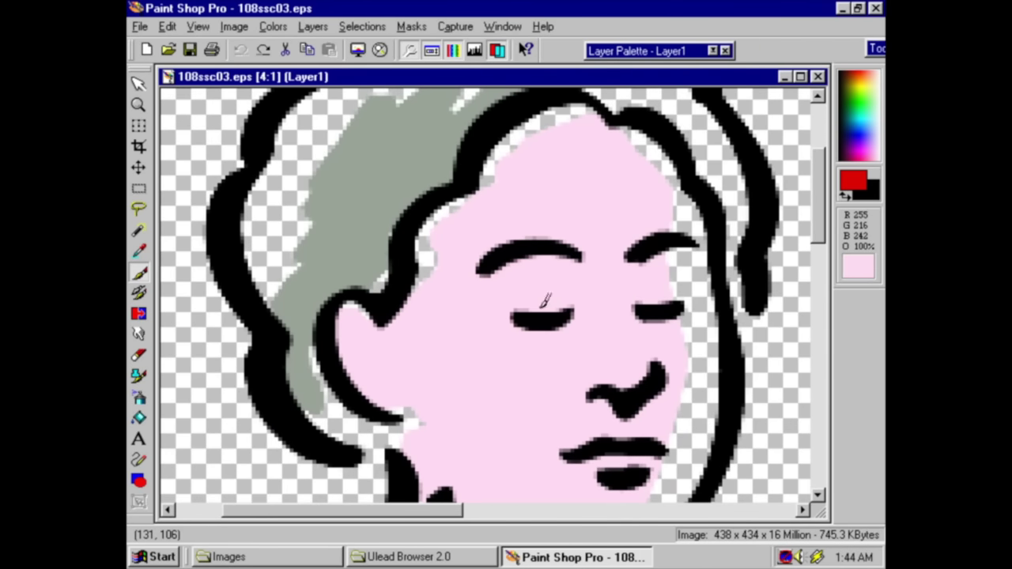
{"action": "left_click", "coordinate": [863, 138]}
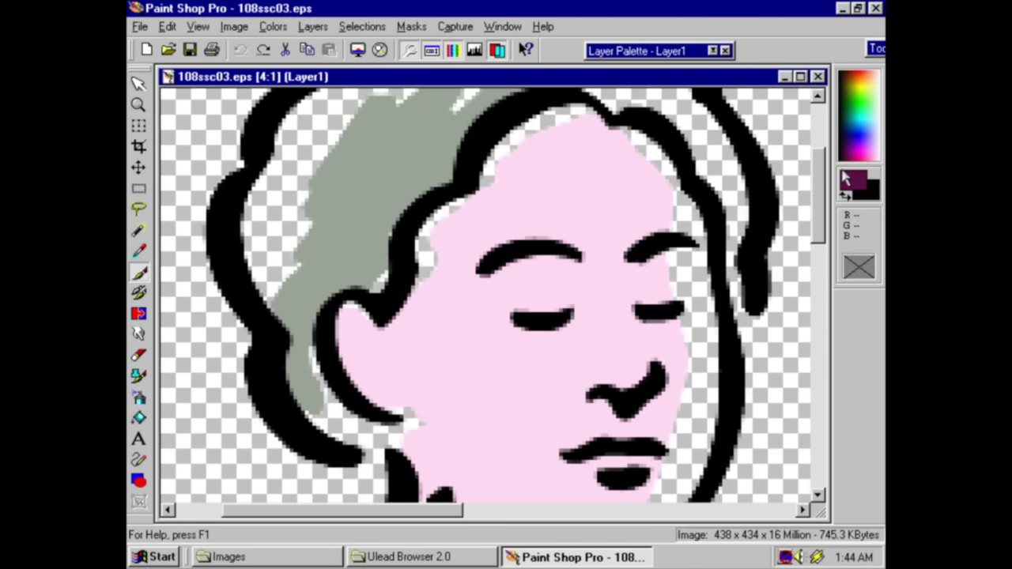
{"action": "left_click", "coordinate": [847, 154]}
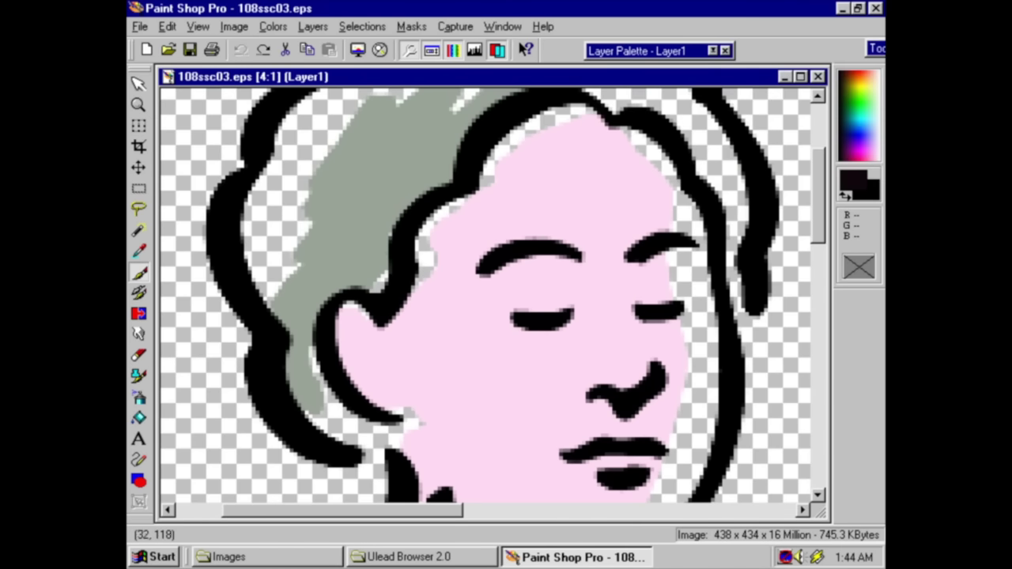
Select the black outline around the woman's face with the Magic Wand, try painting on the face, and clear the selection.
{"action": "left_click", "coordinate": [139, 230]}
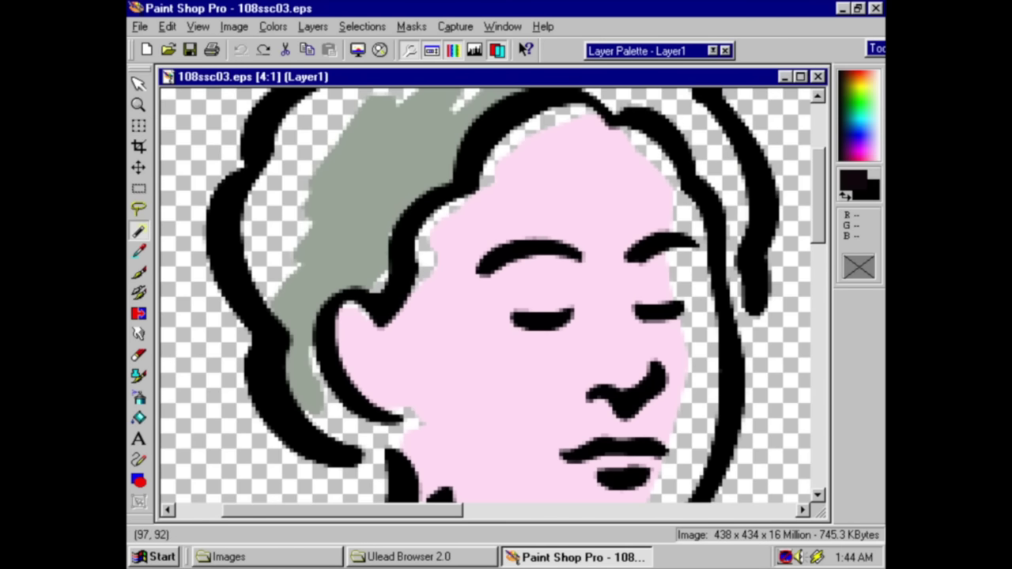
{"action": "left_click", "coordinate": [410, 253]}
{"action": "left_click", "coordinate": [138, 126]}
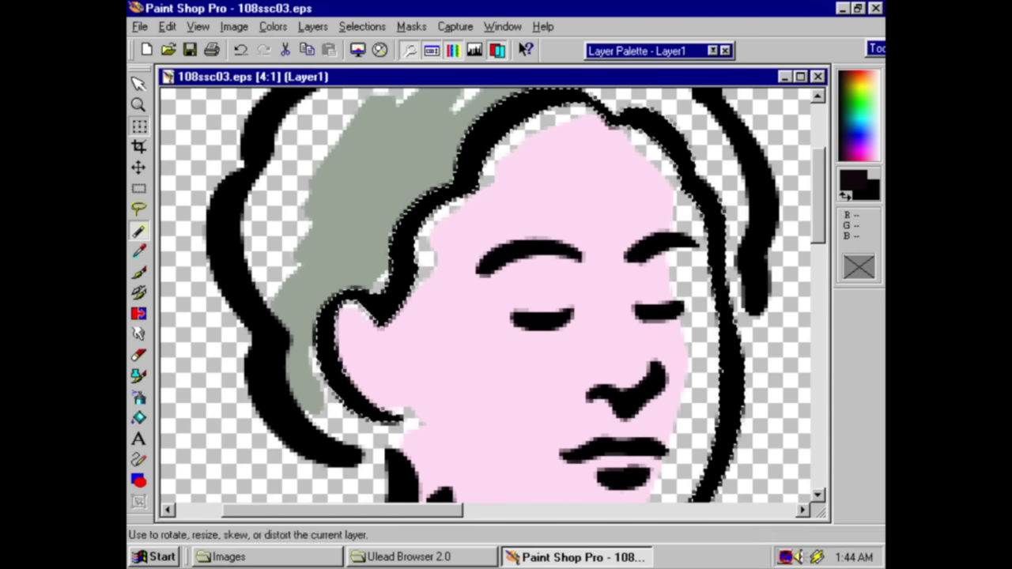
{"action": "left_click", "coordinate": [140, 272]}
{"action": "left_click", "coordinate": [475, 303]}
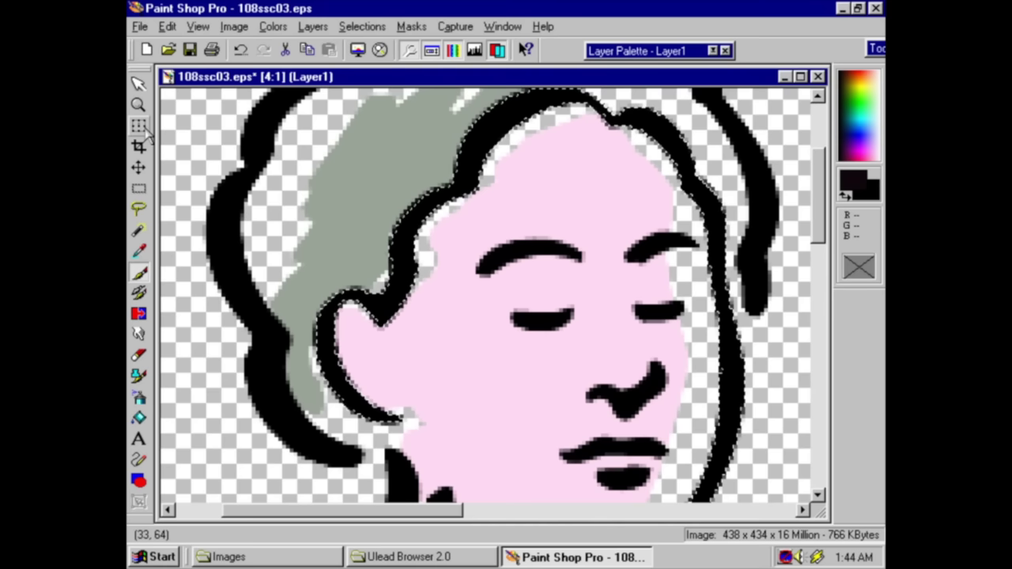
{"action": "left_click", "coordinate": [140, 84]}
{"action": "mouse_move", "coordinate": [293, 192]}
{"action": "left_mouse_down"}
{"action": "mouse_move", "coordinate": [368, 198]}
{"action": "mouse_move", "coordinate": [342, 204]}
{"action": "left_mouse_up"}
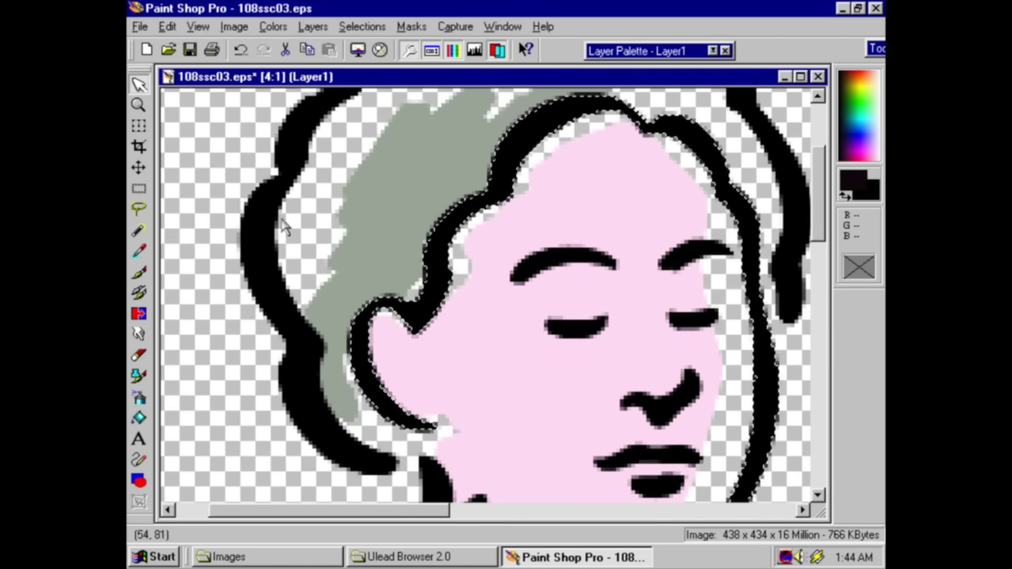
{"action": "left_click", "coordinate": [140, 190]}
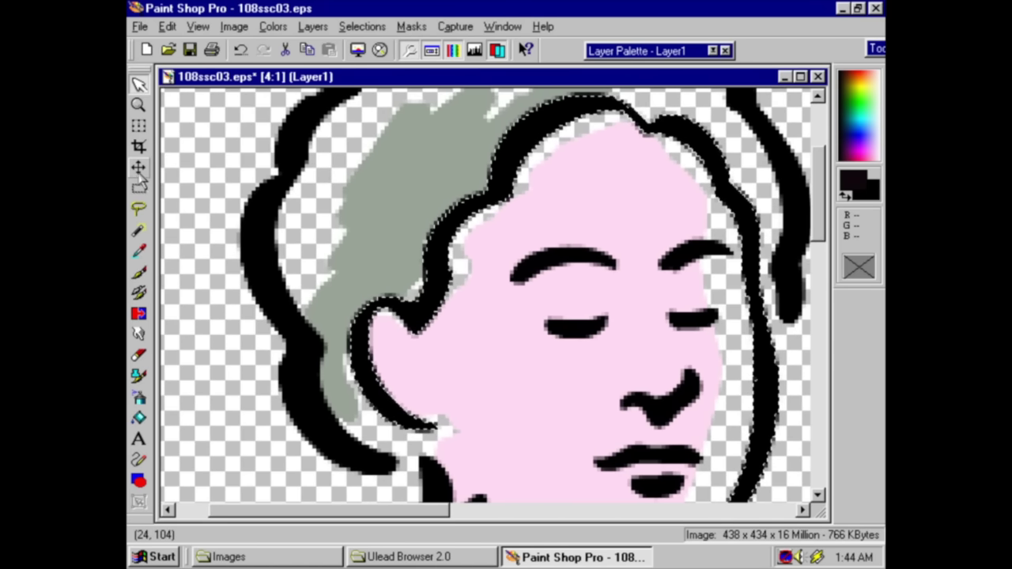
{"action": "left_click", "coordinate": [256, 209]}
Paint a soft dark shadow around the woman's nearer eye and draw thin slanted black lines above both closed eyes.
{"action": "left_click", "coordinate": [139, 272]}
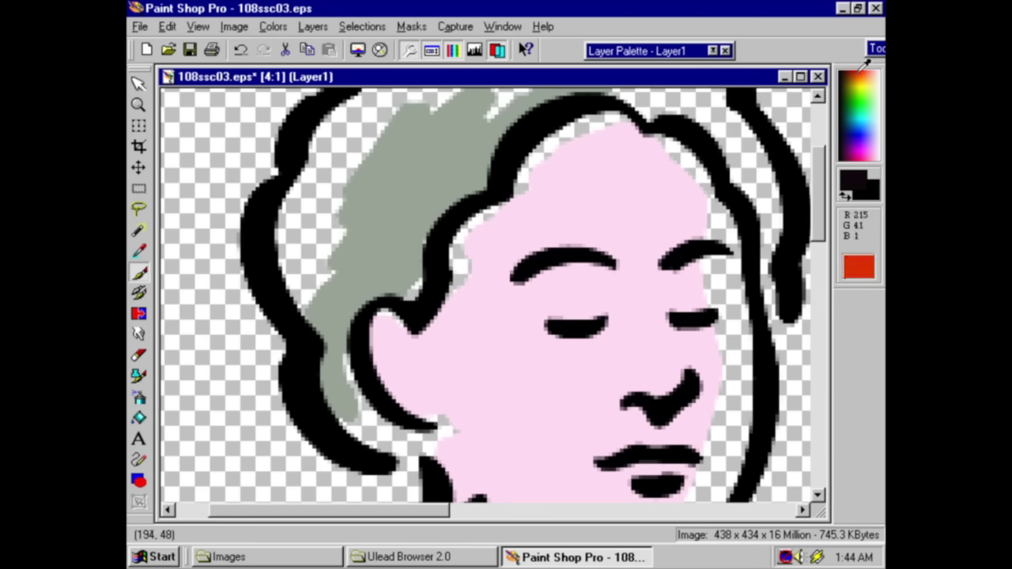
{"action": "mouse_move", "coordinate": [877, 63]}
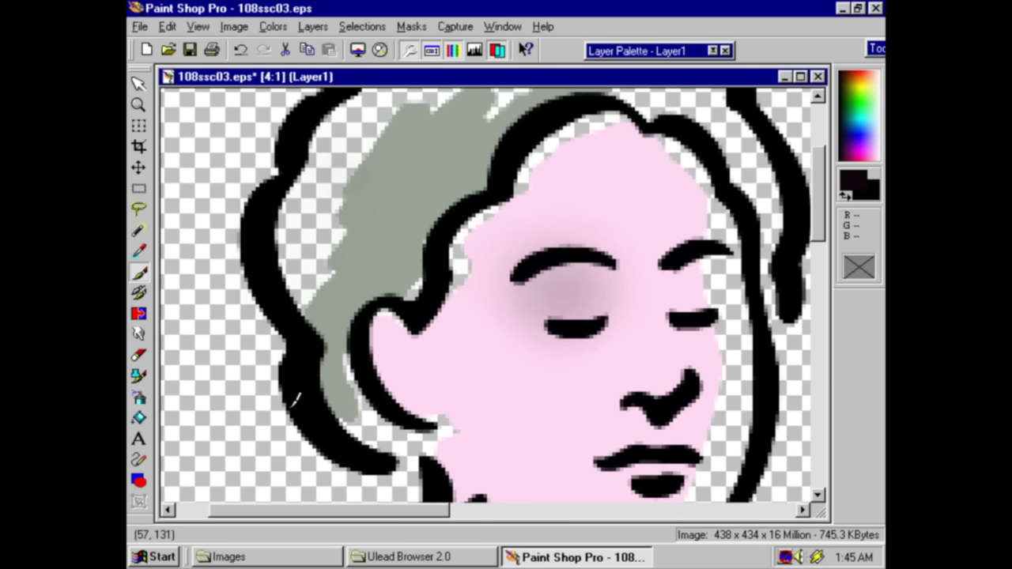
{"action": "left_click", "coordinate": [139, 460]}
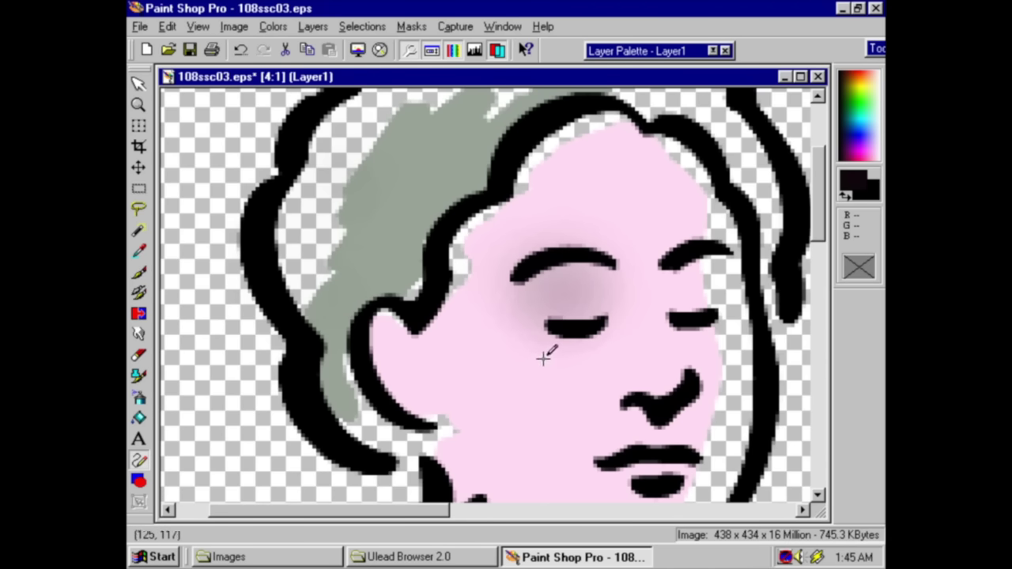
{"action": "mouse_move", "coordinate": [561, 328]}
{"action": "left_mouse_down"}
{"action": "mouse_move", "coordinate": [540, 314]}
{"action": "mouse_move", "coordinate": [539, 283]}
{"action": "mouse_move", "coordinate": [605, 316]}
{"action": "left_mouse_up"}
{"action": "left_click", "coordinate": [648, 283]}
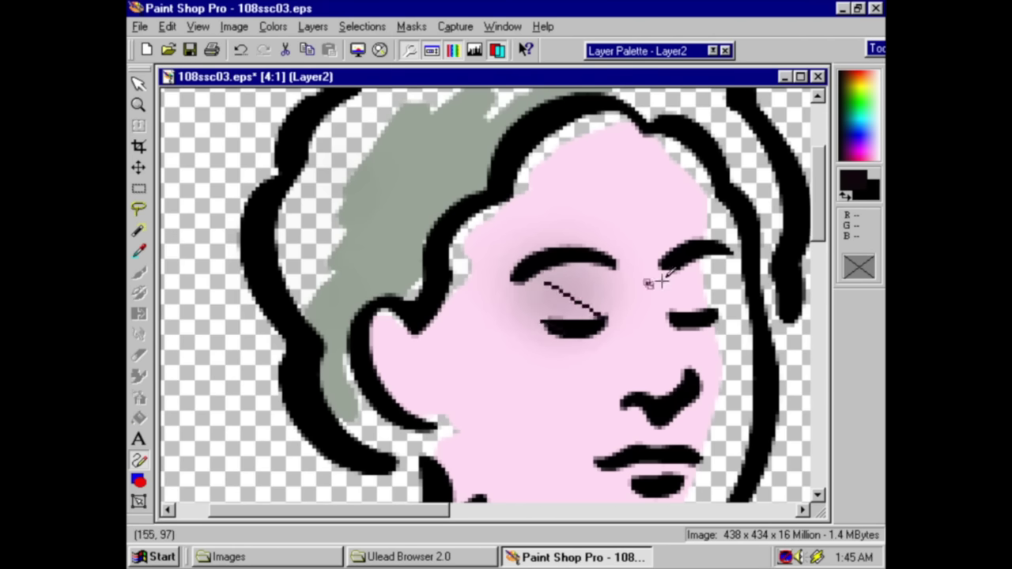
{"action": "left_click_drag", "start_coordinate": [718, 281], "coordinate": [671, 309]}
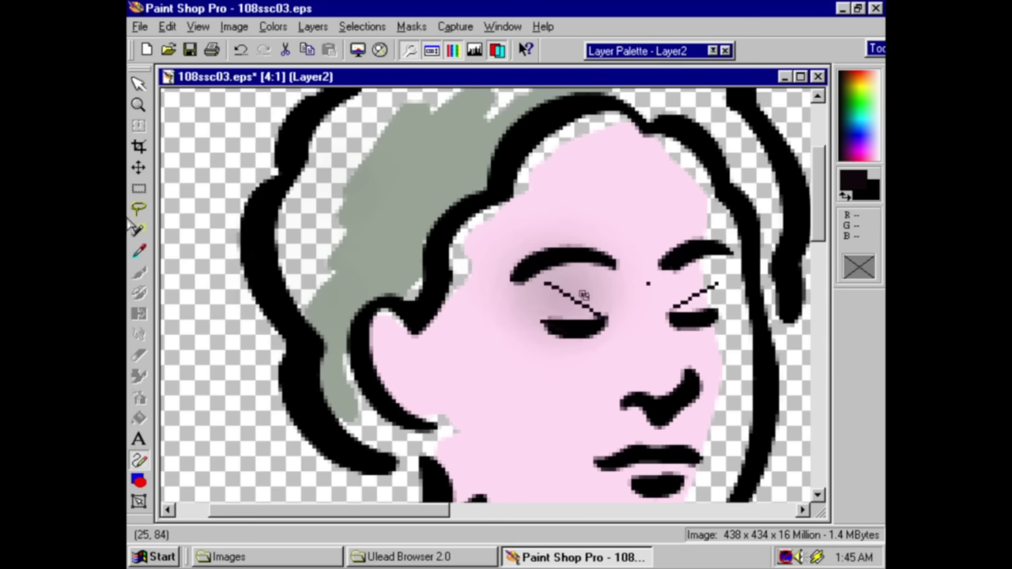
Restore the maximized Paint Shop Pro window to its smaller size.
{"action": "left_click", "coordinate": [139, 251]}
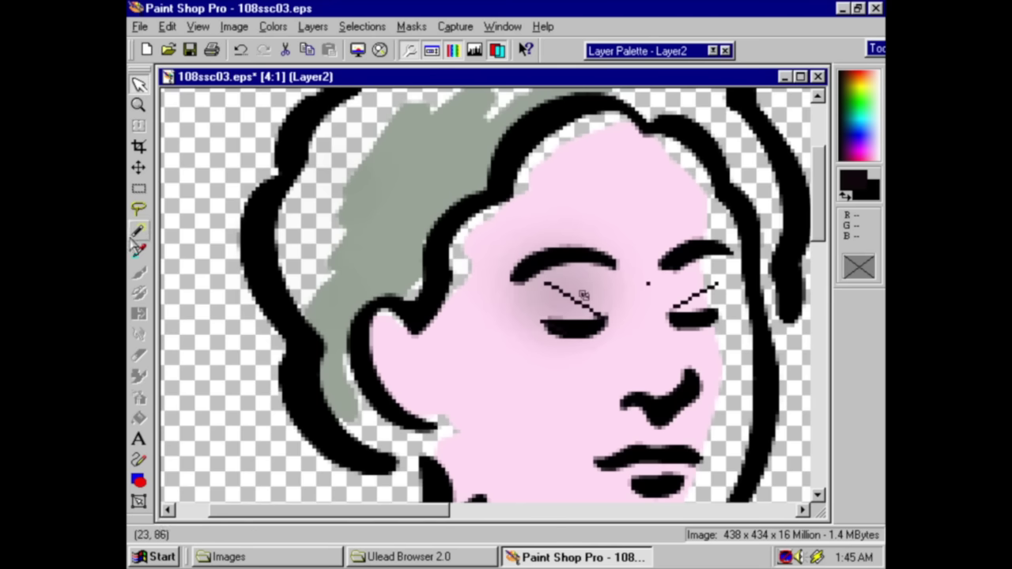
{"action": "left_click", "coordinate": [138, 209]}
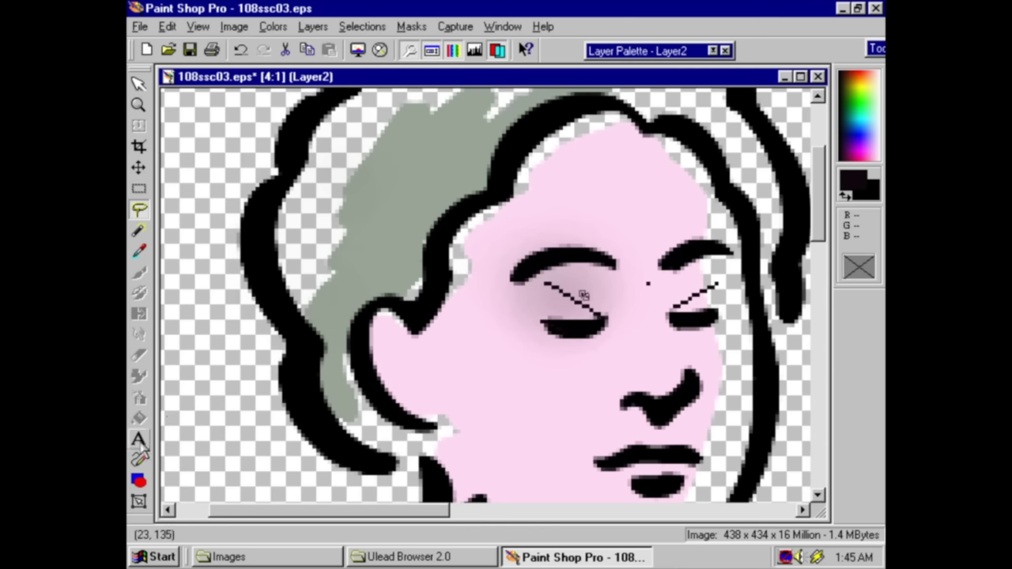
{"action": "left_click", "coordinate": [139, 460]}
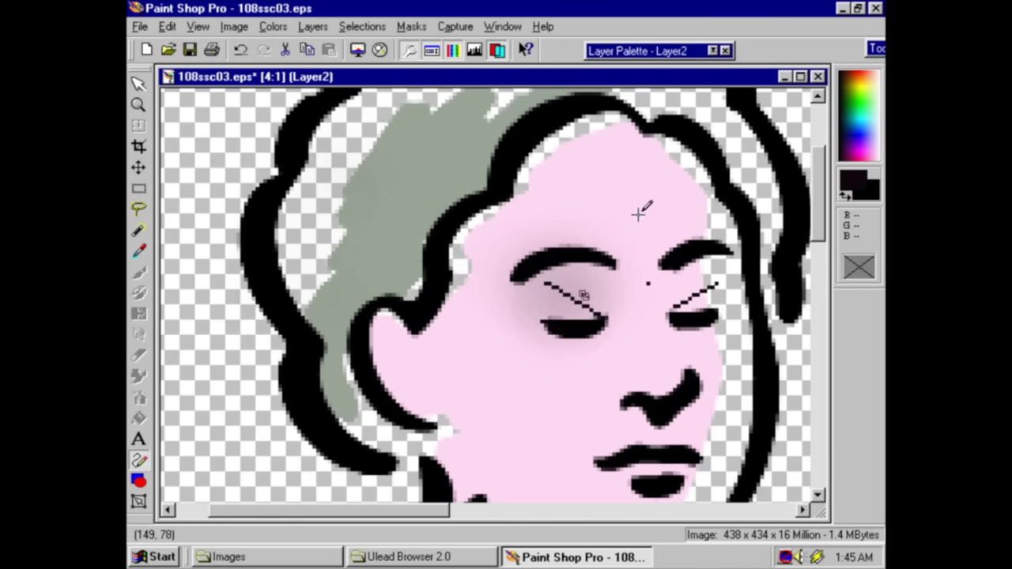
{"action": "left_click", "coordinate": [858, 11]}
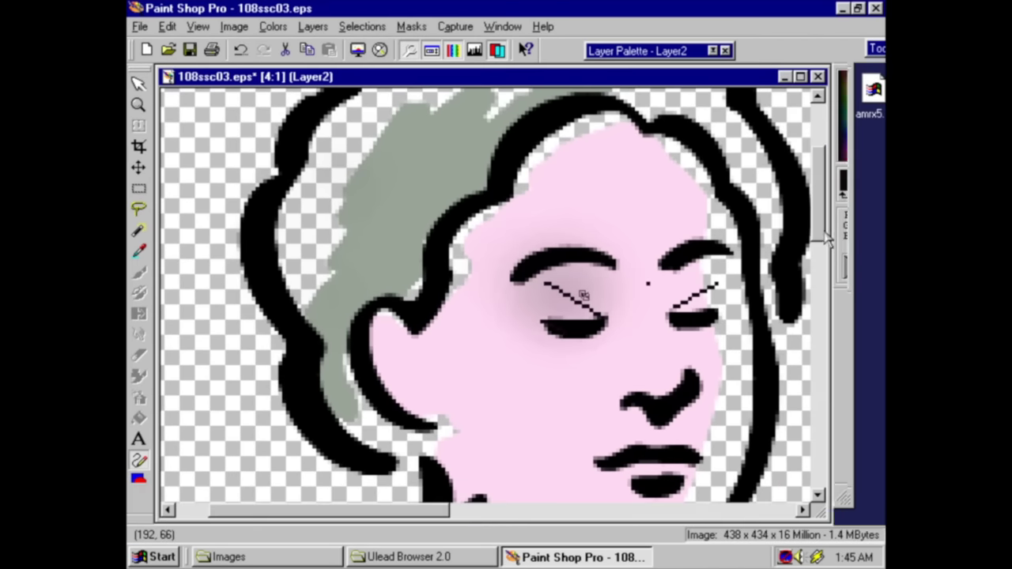
{"action": "left_click", "coordinate": [859, 8]}
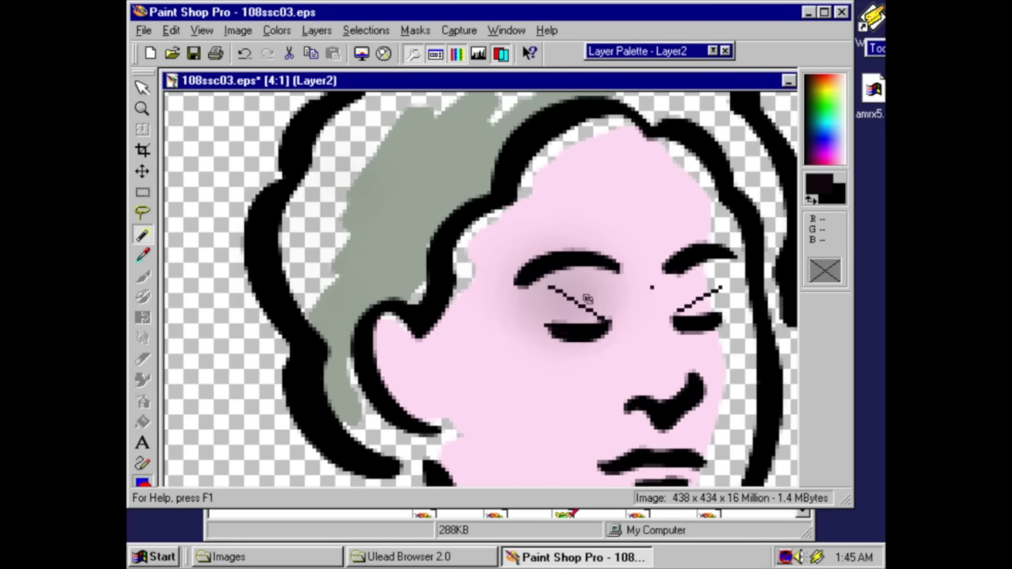
Start a vector text object over the woman's eye and replace the existing text with "fucking help me".
{"action": "left_click", "coordinate": [143, 443]}
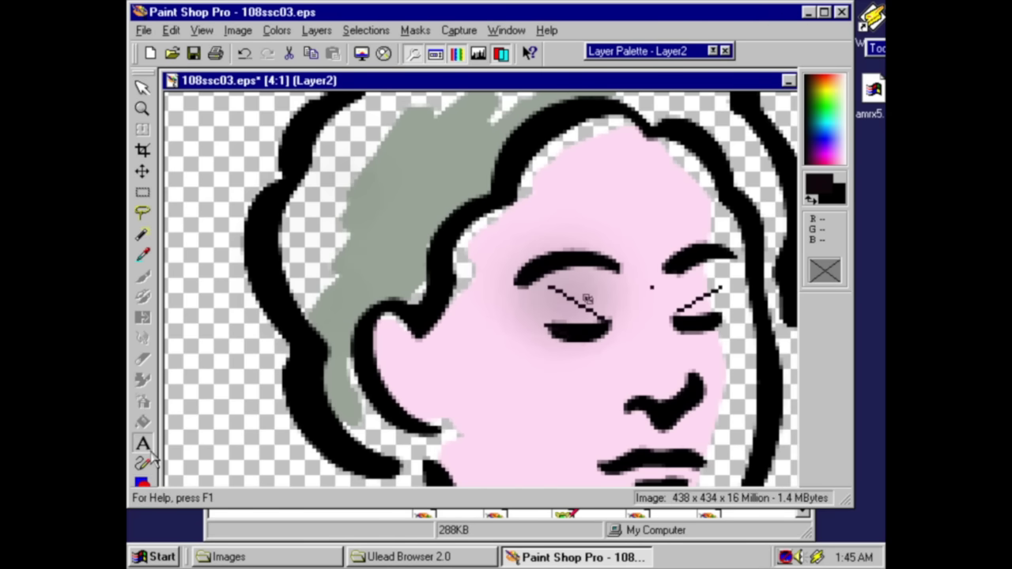
{"action": "left_click", "coordinate": [559, 286]}
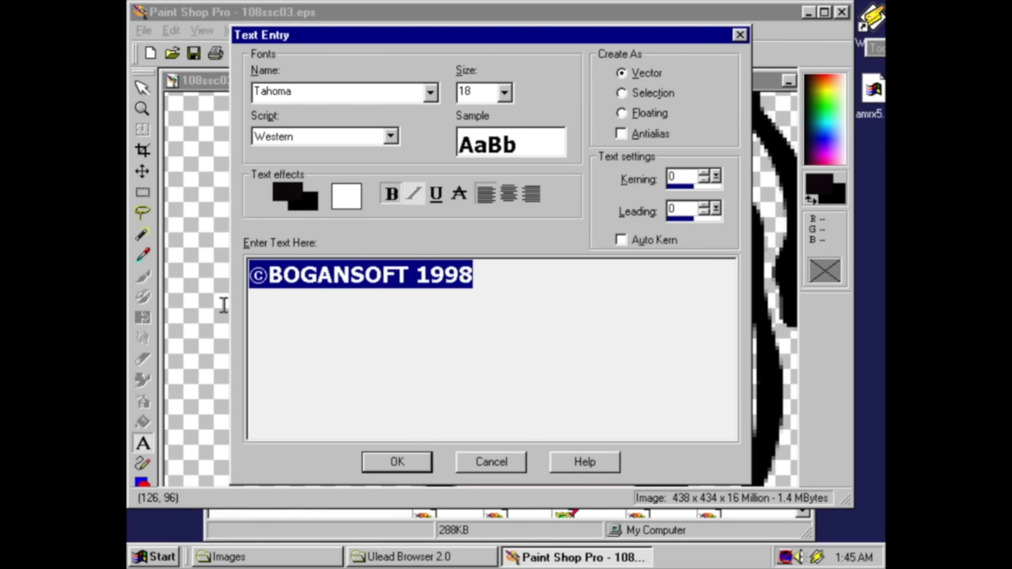
{"action": "type", "text": "duch"}
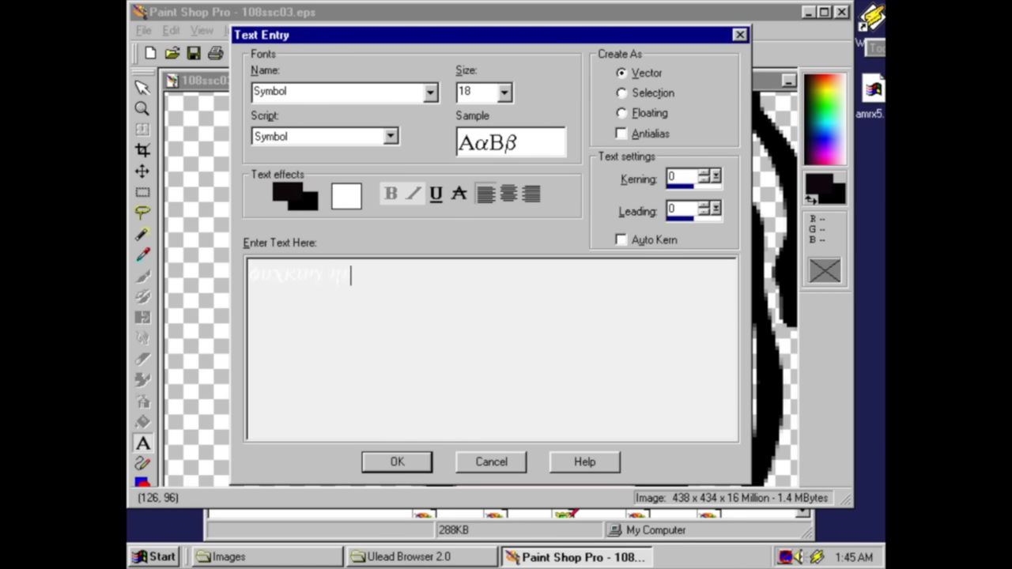
{"action": "key", "text": "shift+Home"}
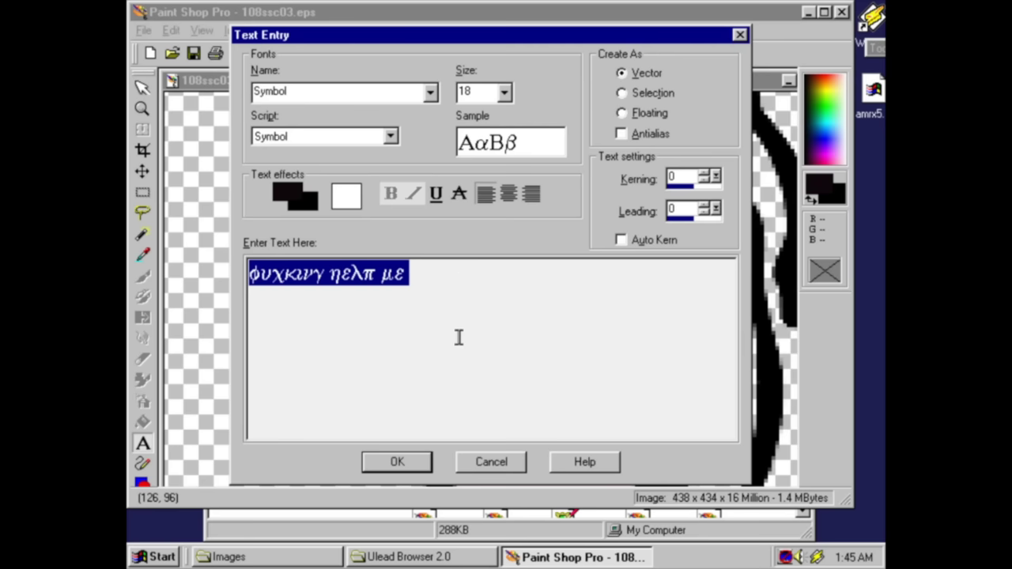
Change the font of the entered text to Tahoma.
{"action": "left_click", "coordinate": [391, 136]}
{"action": "left_click", "coordinate": [403, 87]}
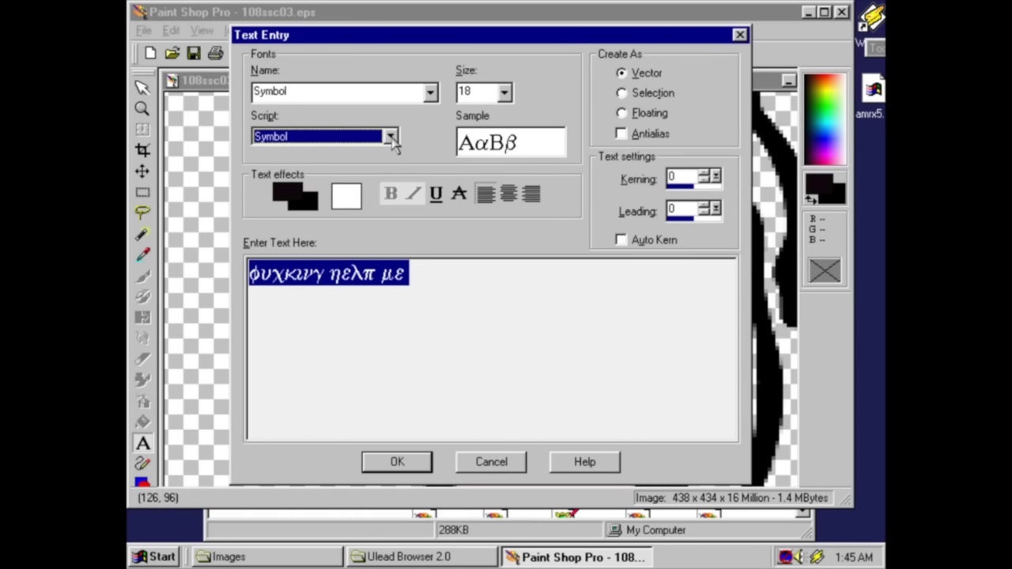
{"action": "left_click", "coordinate": [391, 136]}
{"action": "left_click", "coordinate": [390, 136]}
{"action": "left_click", "coordinate": [430, 92]}
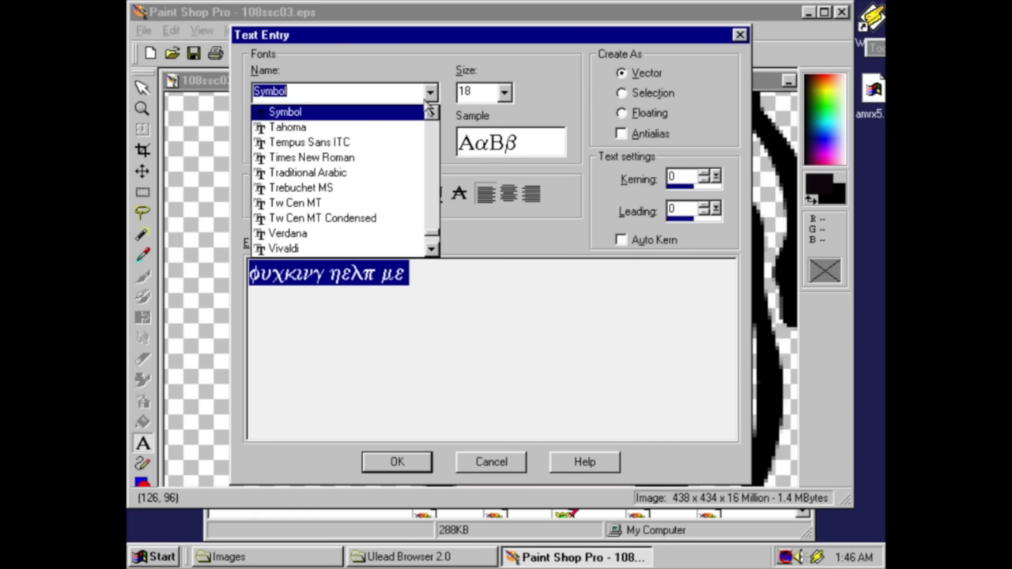
{"action": "left_click", "coordinate": [383, 129]}
{"action": "left_click", "coordinate": [500, 348]}
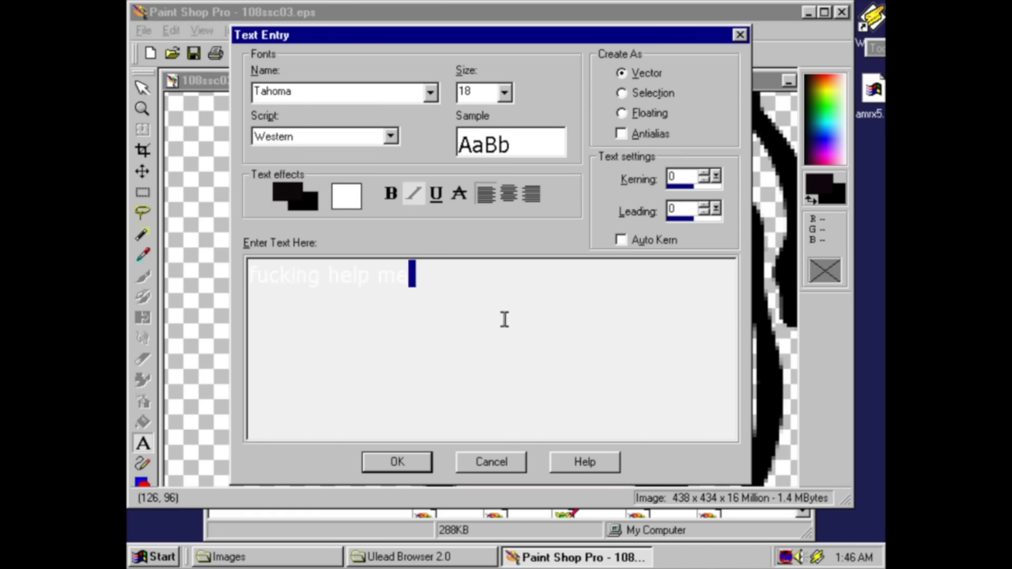
Set the text's fill colour to black (#000000) and place the text across the woman's forehead and eyes.
{"action": "left_click_drag", "start_coordinate": [504, 319], "coordinate": [423, 225]}
{"action": "left_click", "coordinate": [345, 196]}
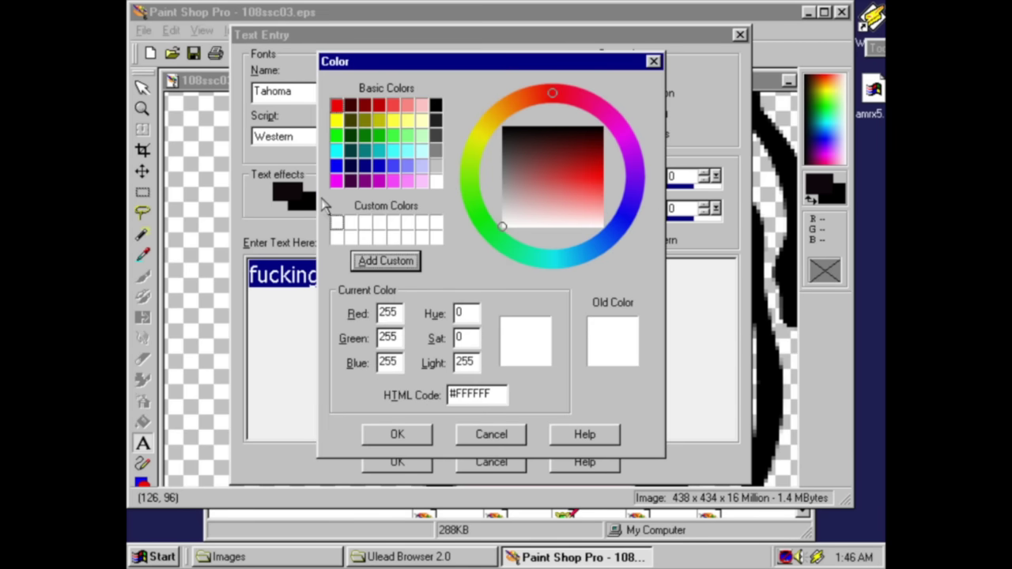
{"action": "left_click", "coordinate": [435, 105]}
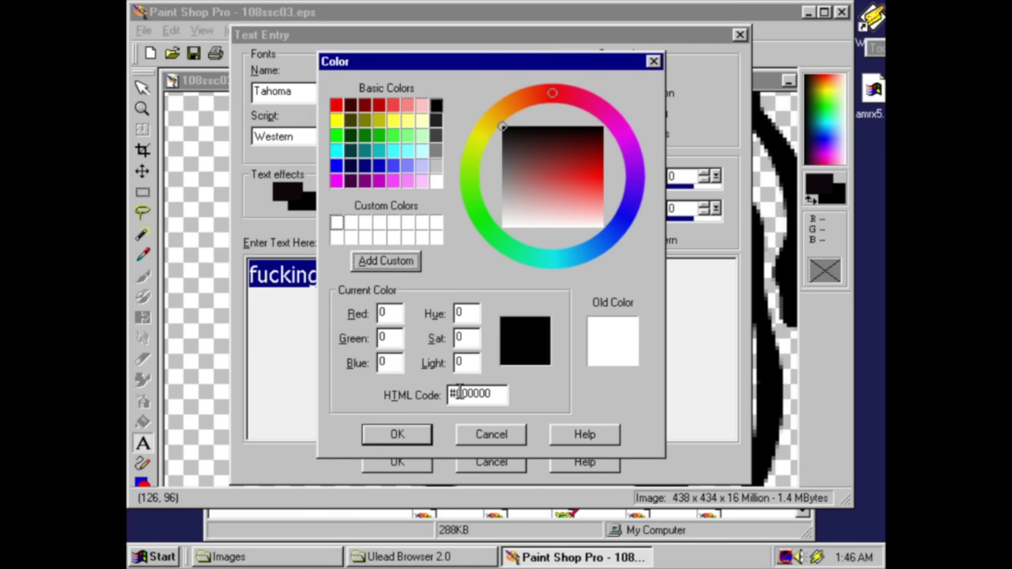
{"action": "left_click", "coordinate": [397, 434]}
{"action": "left_click", "coordinate": [397, 461]}
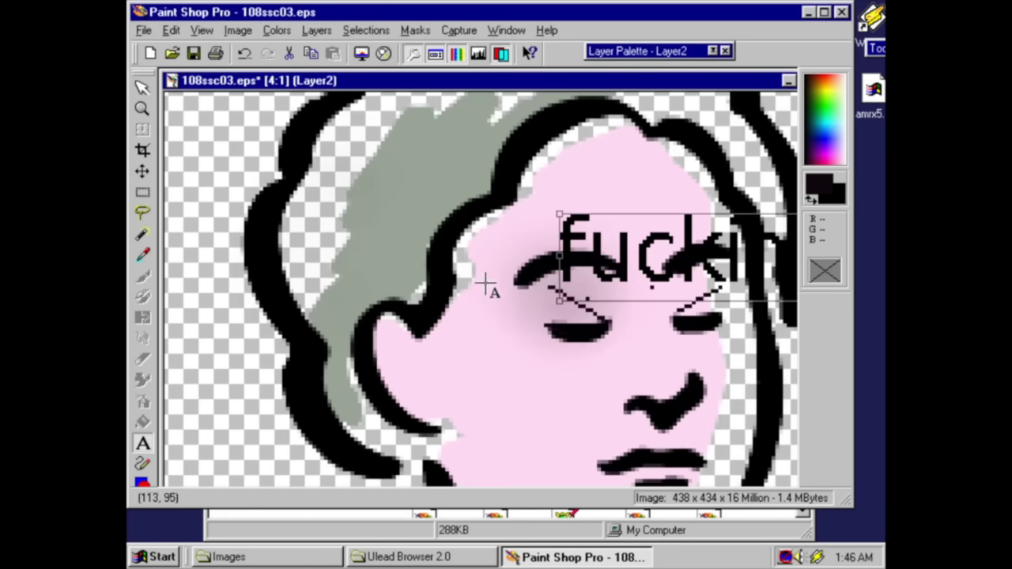
Add two more copies of the same text to the woman's face, one slightly higher and one lower beside her ear.
{"action": "left_click", "coordinate": [583, 266]}
{"action": "left_click", "coordinate": [426, 465]}
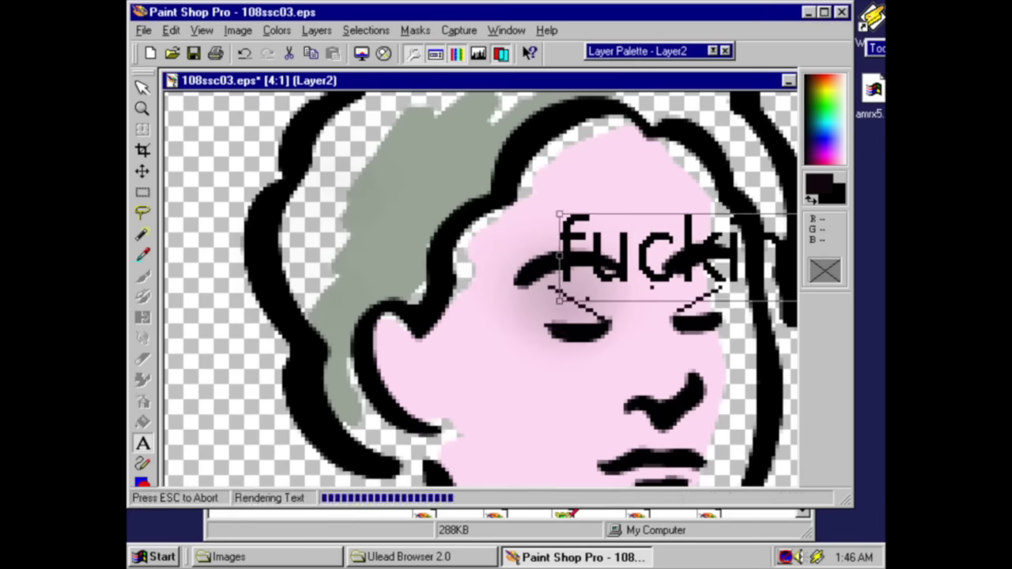
{"action": "left_click", "coordinate": [352, 341]}
{"action": "left_click", "coordinate": [402, 462]}
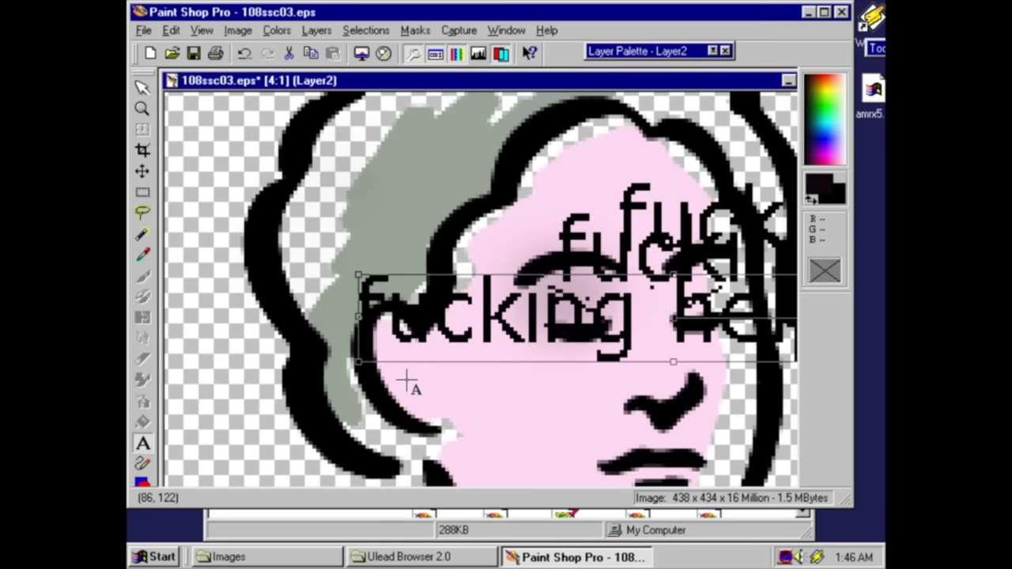
{"action": "key", "text": "minus"}
{"action": "key", "text": "minus"}
{"action": "key", "text": "plus"}
{"action": "key", "text": "plus"}
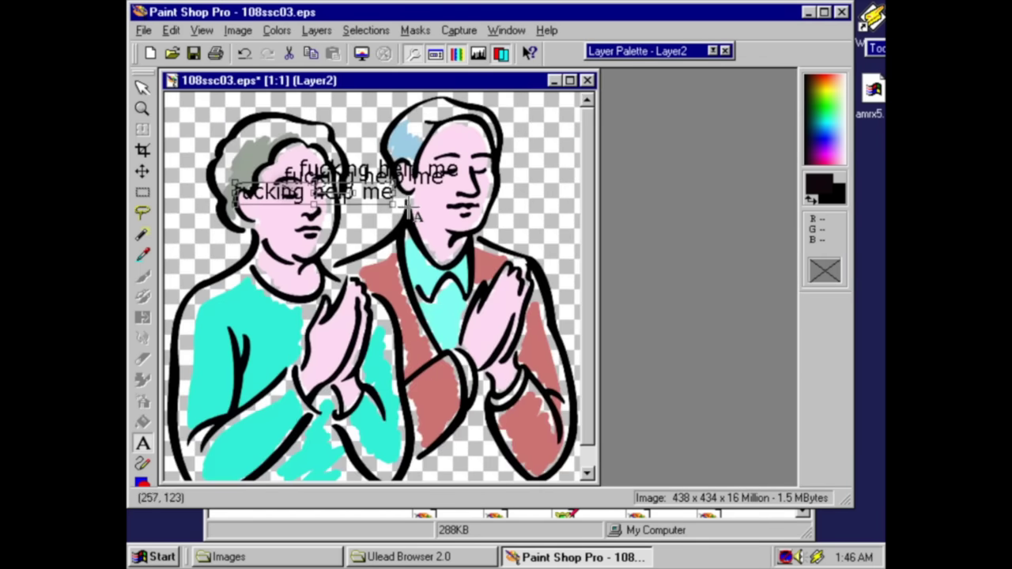
Start a new vector text object near the woman's hands and replace the existing text with "how do i operate this shitfuck".
{"action": "left_click", "coordinate": [344, 314]}
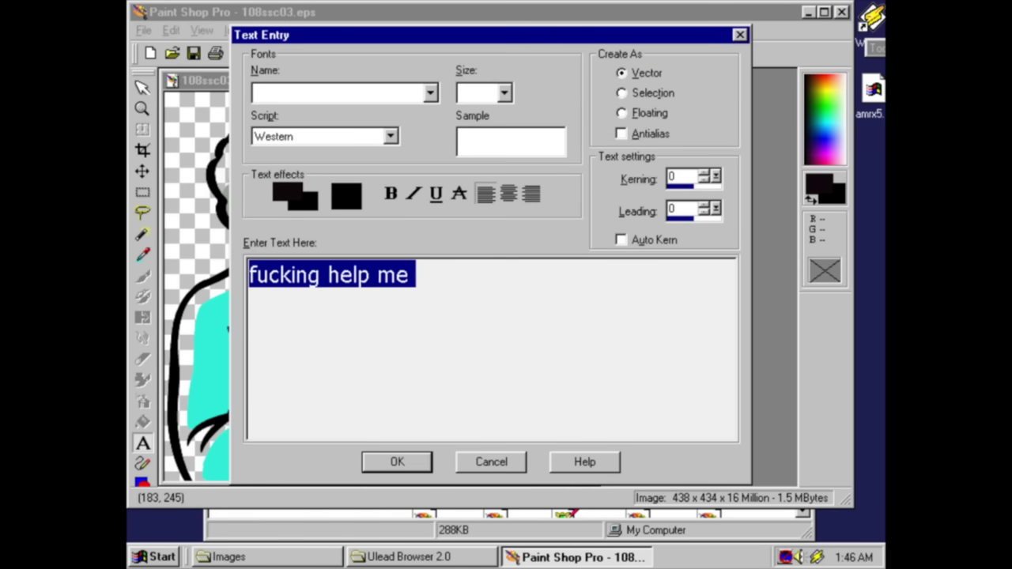
{"action": "type", "text": "how do i opera"}
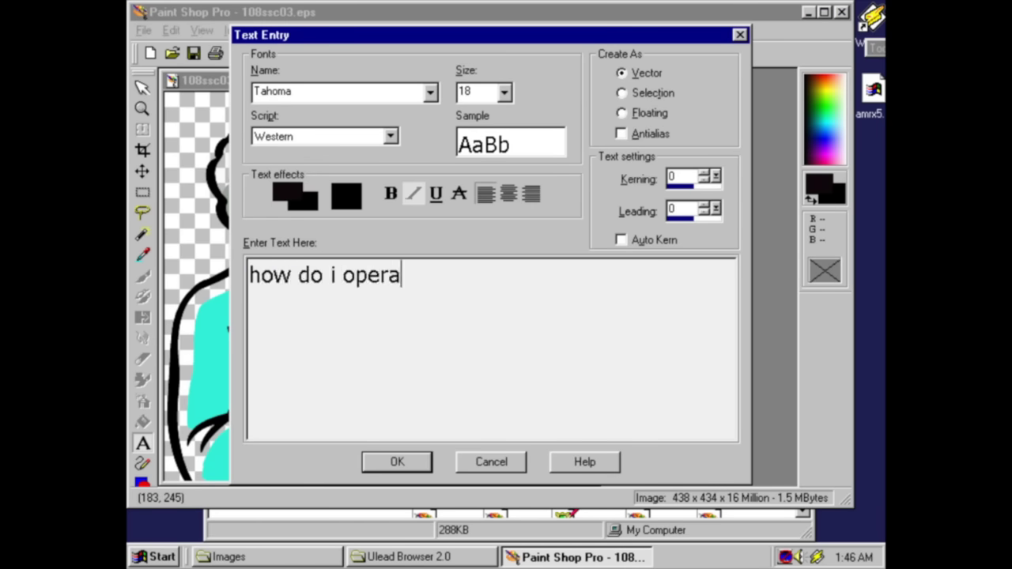
{"action": "type", "text": "te this shitfuck"}
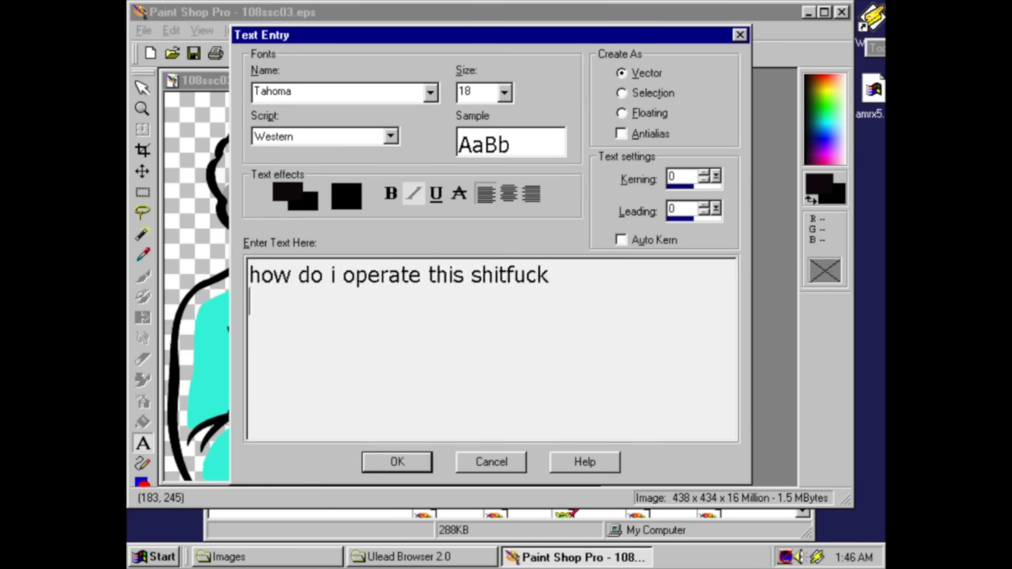
Set the text size to 36 and place one copy across the praying hands and another across both faces.
{"action": "key", "text": "ctrl+a"}
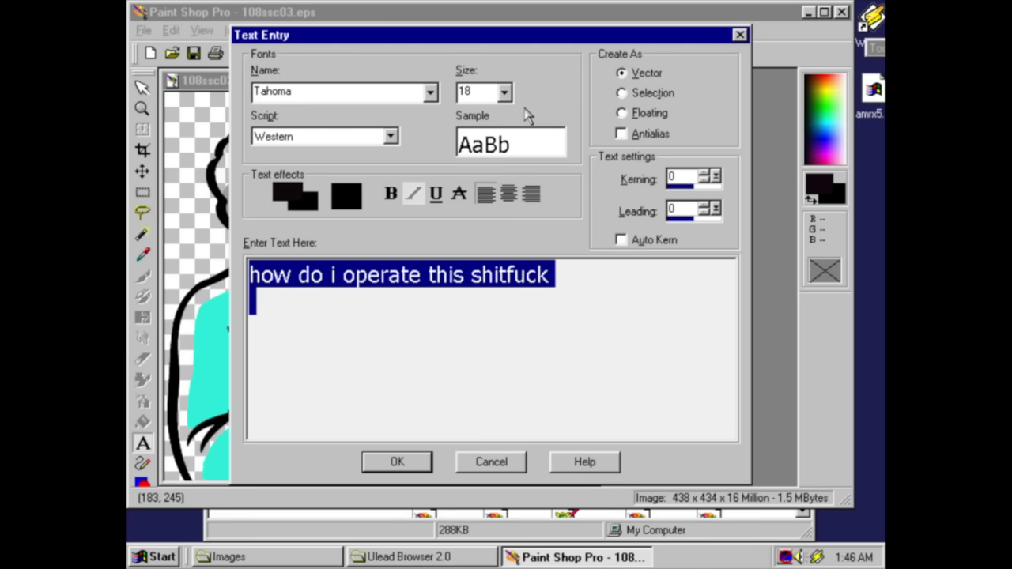
{"action": "left_click", "coordinate": [504, 92]}
{"action": "left_click", "coordinate": [504, 92]}
{"action": "left_click", "coordinate": [504, 91]}
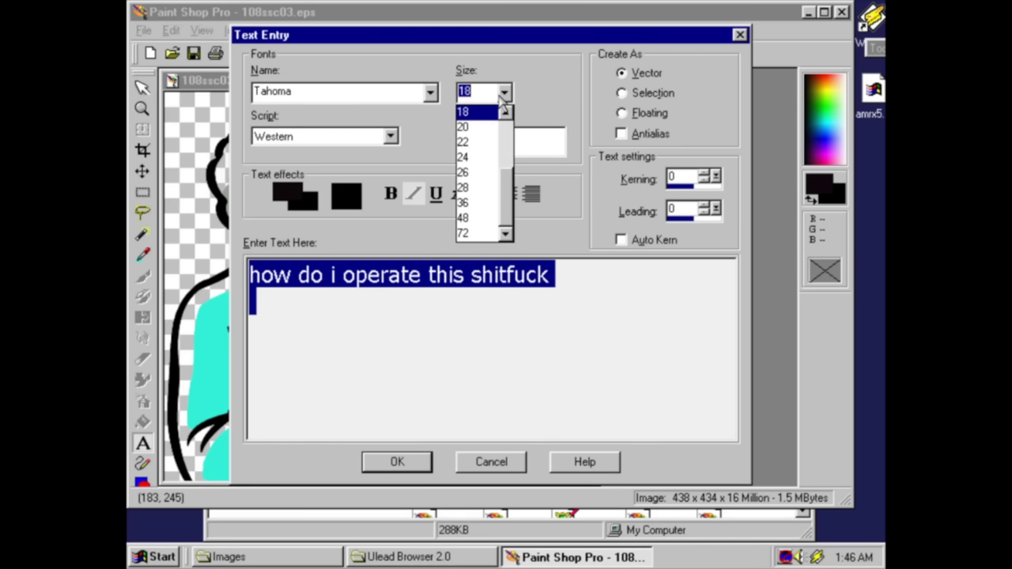
{"action": "left_click", "coordinate": [481, 207]}
{"action": "left_click", "coordinate": [397, 462]}
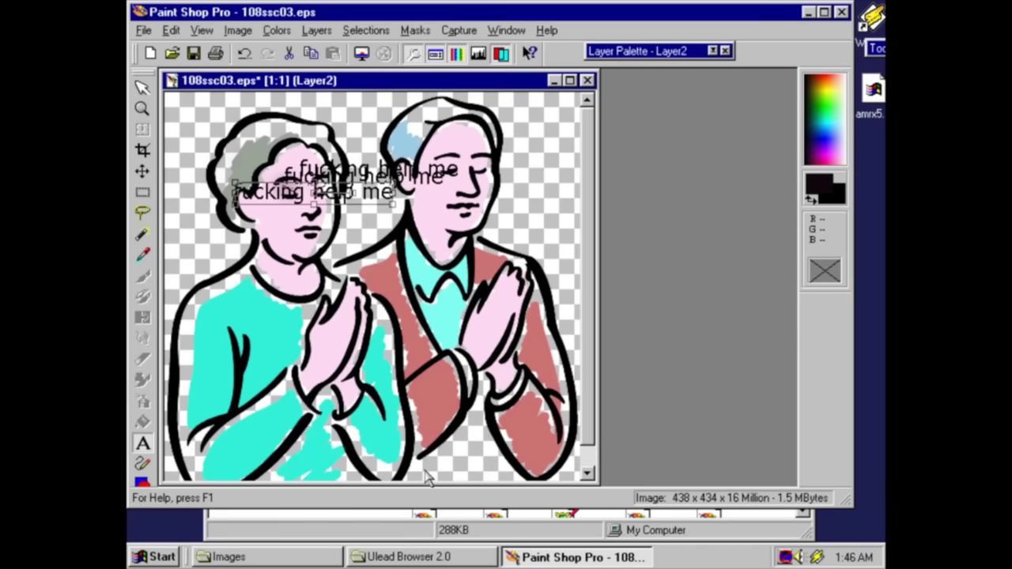
{"action": "left_click", "coordinate": [229, 204]}
{"action": "left_click", "coordinate": [397, 462]}
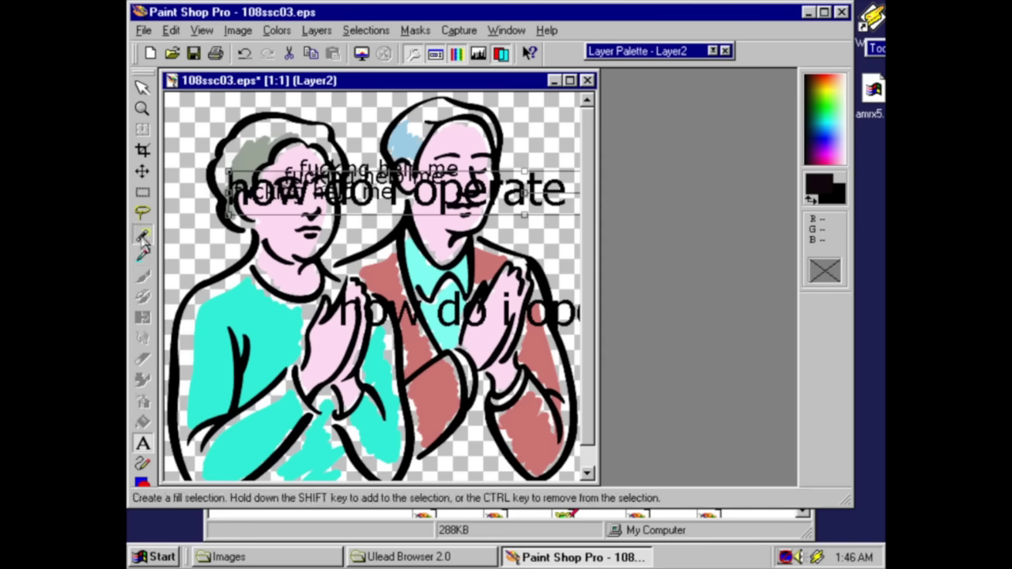
Make a Magic Wand selection at the woman's neckline on Layer2 and dismiss the resulting warning.
{"action": "left_click", "coordinate": [143, 237]}
{"action": "left_click", "coordinate": [252, 254]}
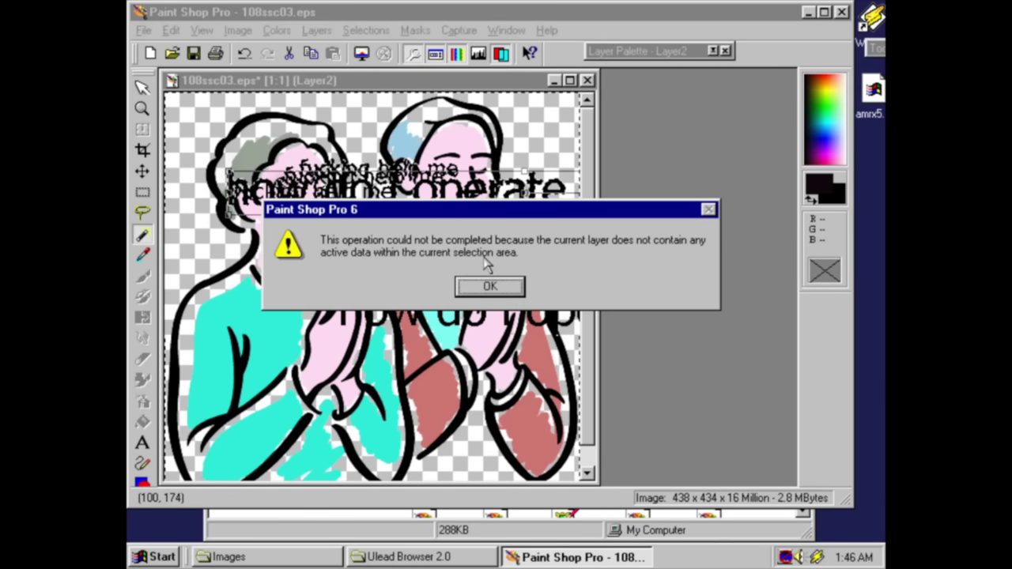
{"action": "left_click", "coordinate": [489, 285]}
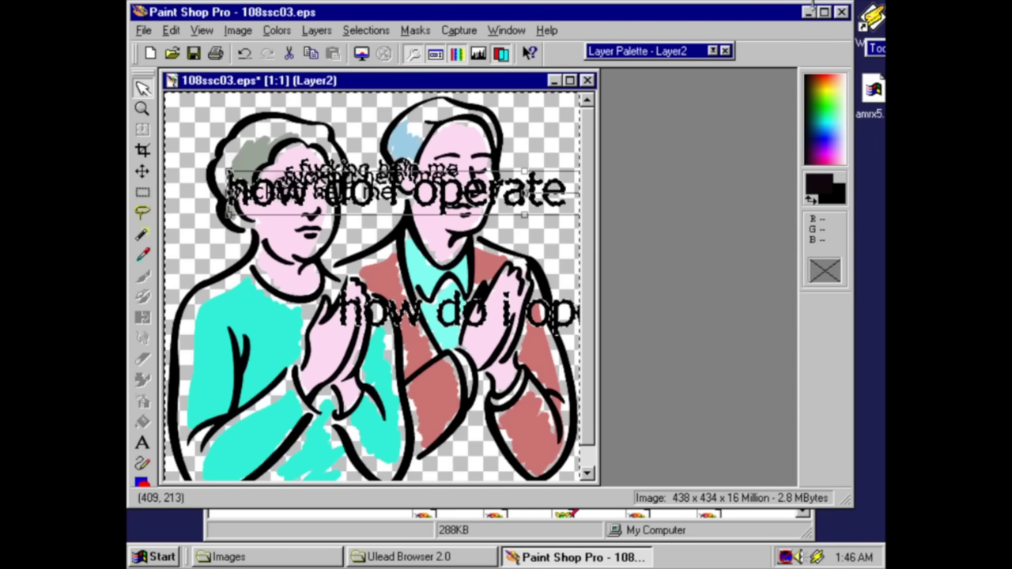
Maximize the program window and try to save the edits as 108SSC03.EPS in the Images folder while closing it.
{"action": "left_click", "coordinate": [823, 12]}
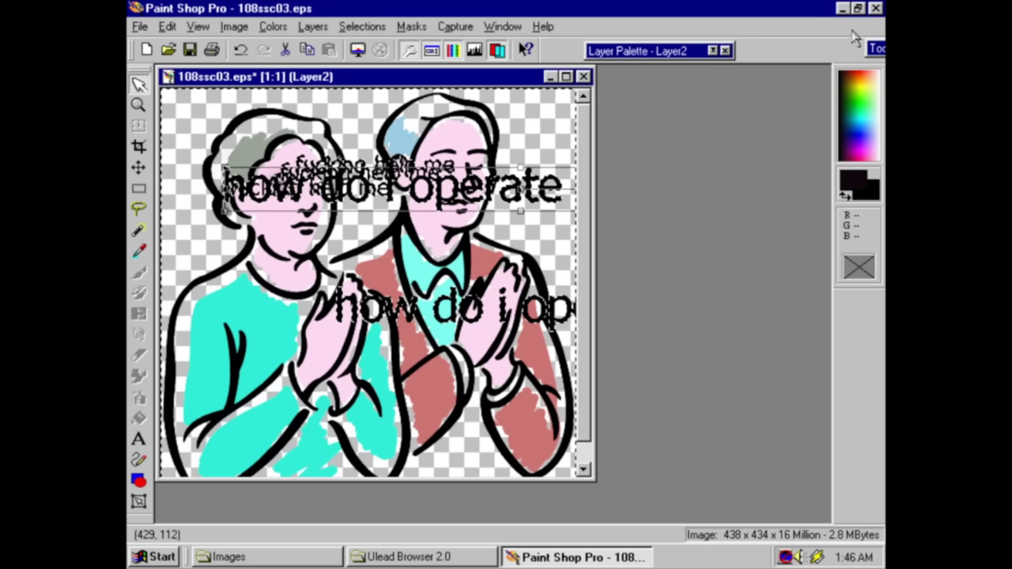
{"action": "left_click", "coordinate": [875, 8]}
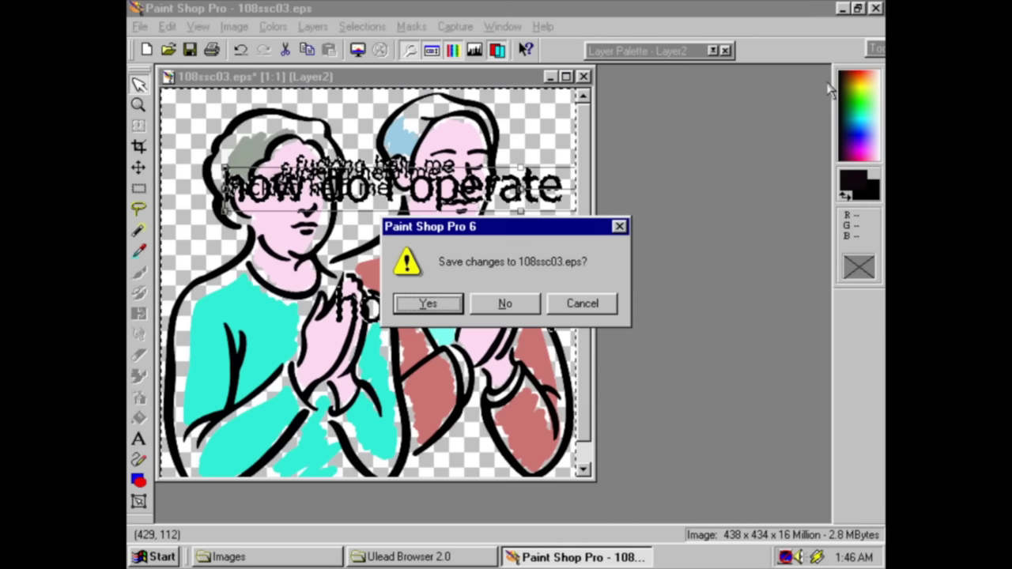
{"action": "key", "text": "Return"}
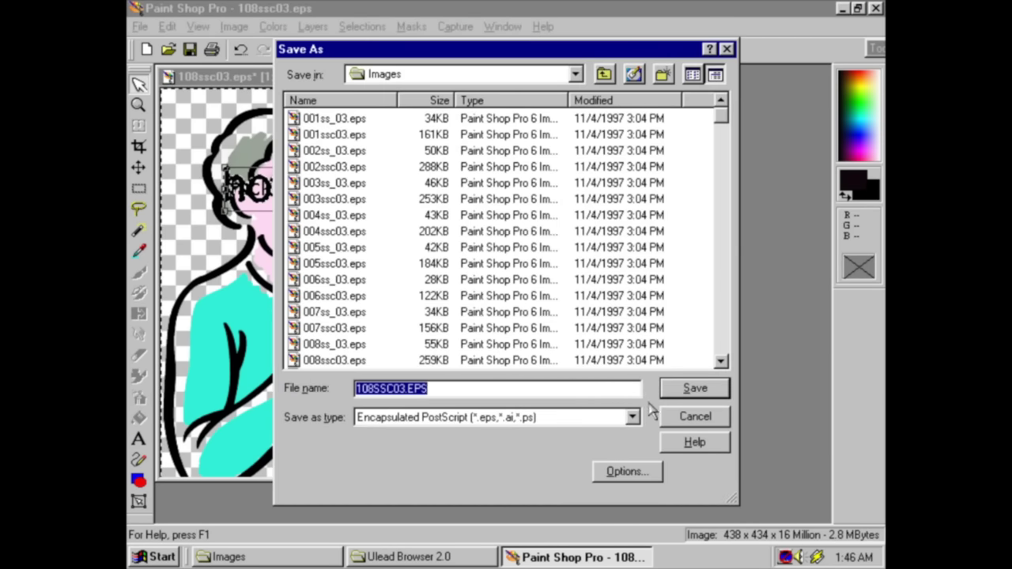
{"action": "left_click", "coordinate": [682, 385]}
{"action": "left_click", "coordinate": [506, 308]}
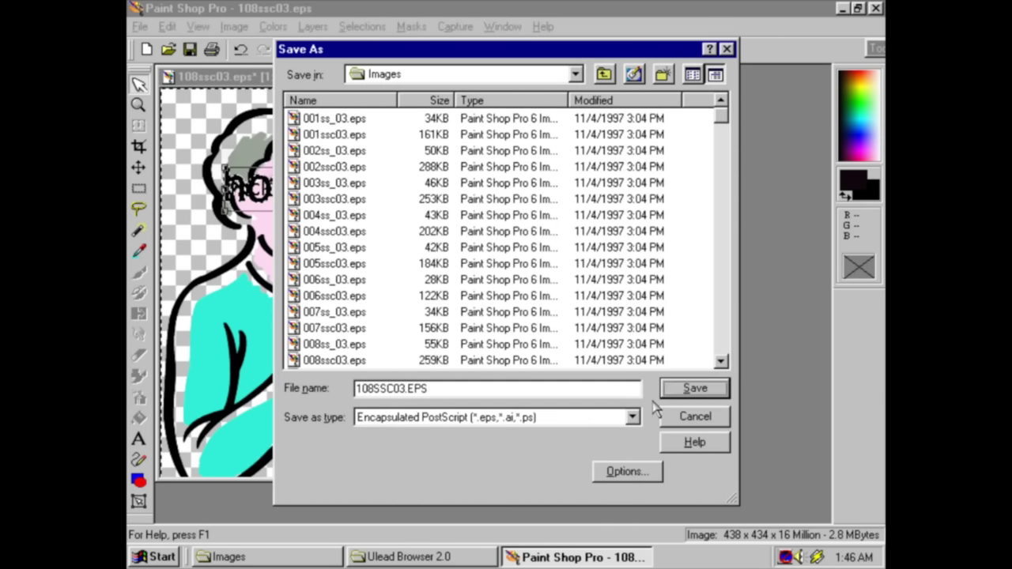
{"action": "left_click", "coordinate": [672, 417]}
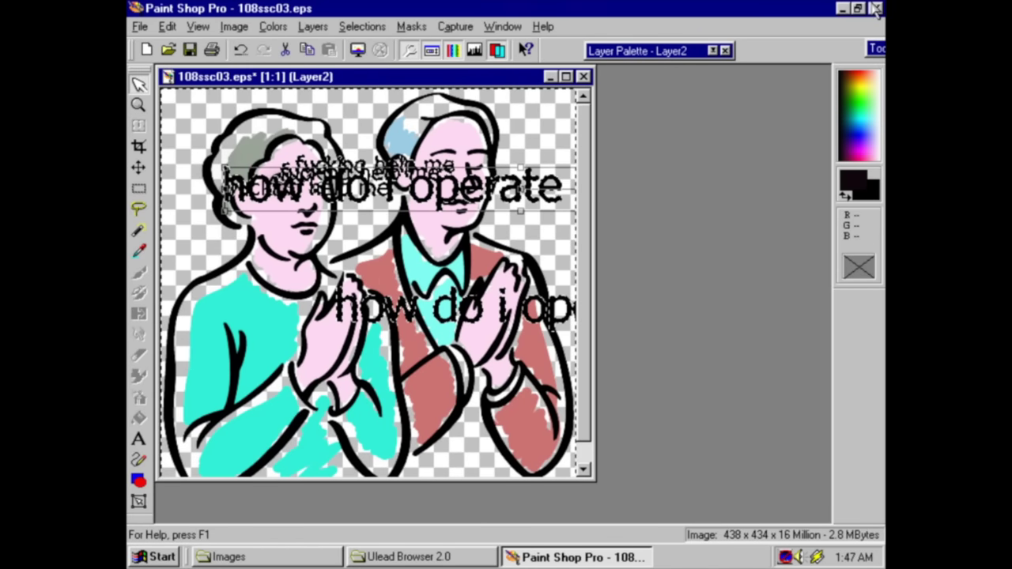
Close Paint Shop Pro and discard the changes to 108ssc03.eps.
{"action": "left_click", "coordinate": [876, 9]}
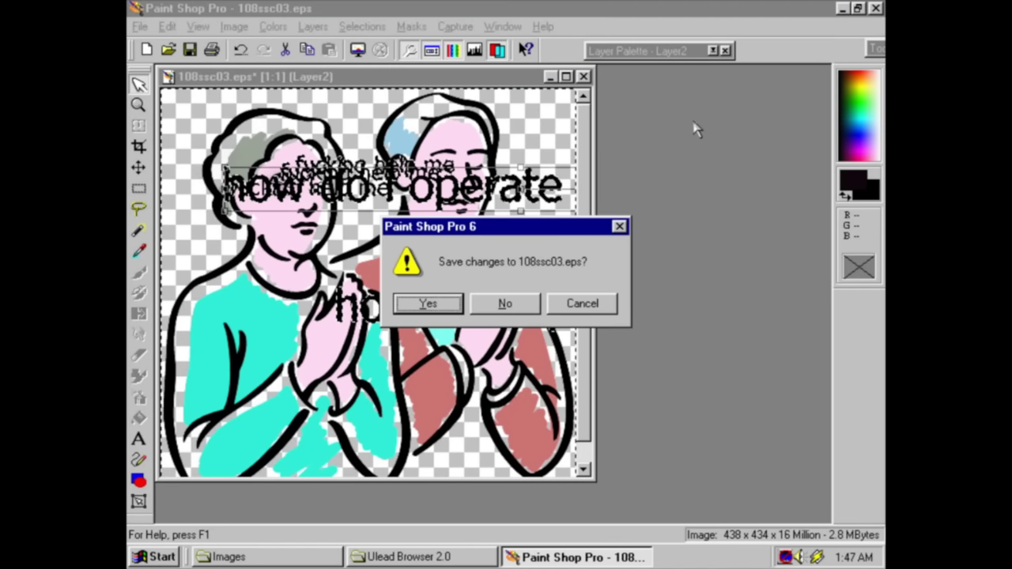
{"action": "left_click", "coordinate": [506, 305]}
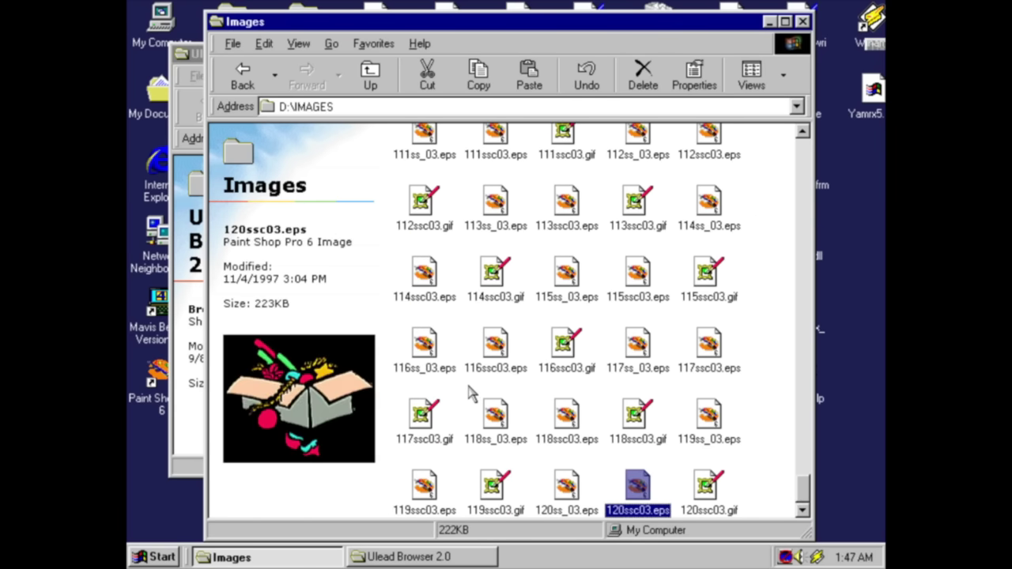
Browse backward through the Images folder from 120ssc03.eps, previewing 107ssc03.eps and checking files numbered around 101 and 096.
{"action": "scroll", "coordinate": [553, 356], "scroll_direction": "up", "scroll_amount": 5}
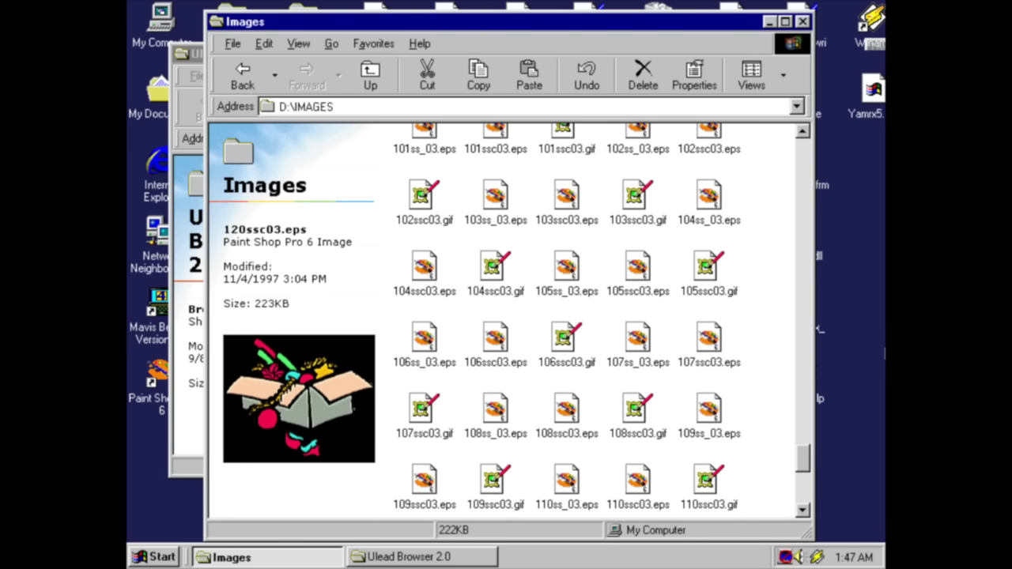
{"action": "left_click", "coordinate": [700, 348]}
{"action": "scroll", "coordinate": [553, 277], "scroll_direction": "up", "scroll_amount": 2}
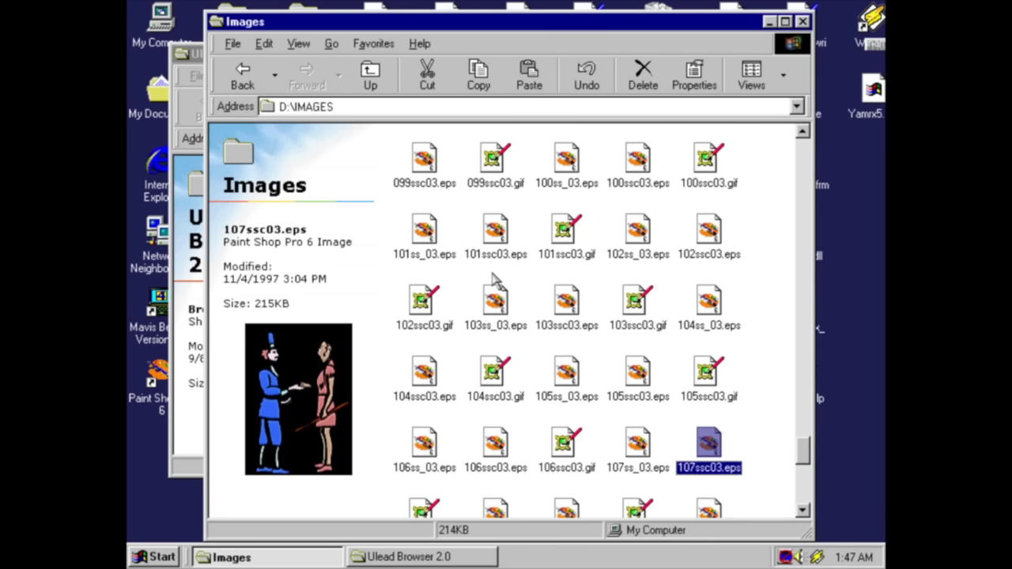
{"action": "left_click", "coordinate": [416, 269]}
{"action": "left_click", "coordinate": [421, 255]}
{"action": "scroll", "coordinate": [408, 301], "scroll_direction": "up", "scroll_amount": 1}
{"action": "left_click", "coordinate": [431, 172]}
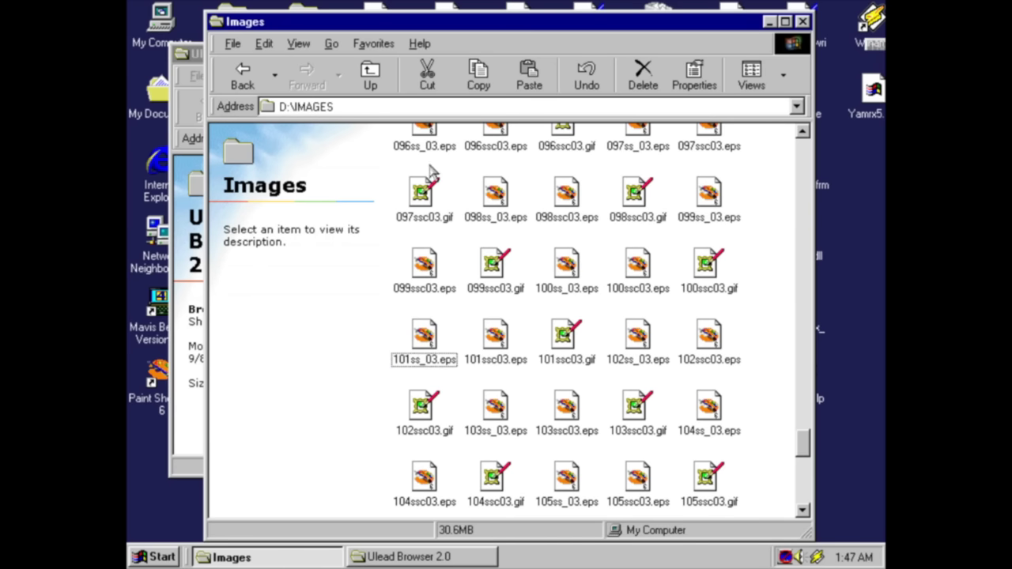
{"action": "left_click", "coordinate": [443, 147]}
{"action": "scroll", "coordinate": [443, 185], "scroll_direction": "up", "scroll_amount": 2}
Preview 091ssc03.gif and 089ssc03.eps while continuing backward toward the files numbered in the low 080s.
{"action": "left_click", "coordinate": [509, 182]}
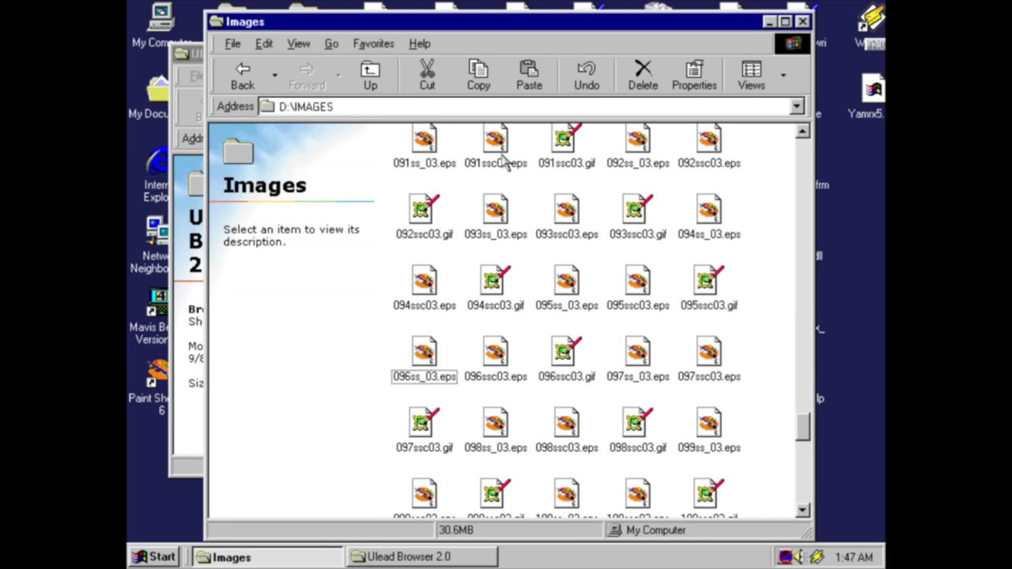
{"action": "left_click", "coordinate": [509, 164]}
{"action": "left_click", "coordinate": [543, 163]}
{"action": "scroll", "coordinate": [535, 218], "scroll_direction": "up", "scroll_amount": 3}
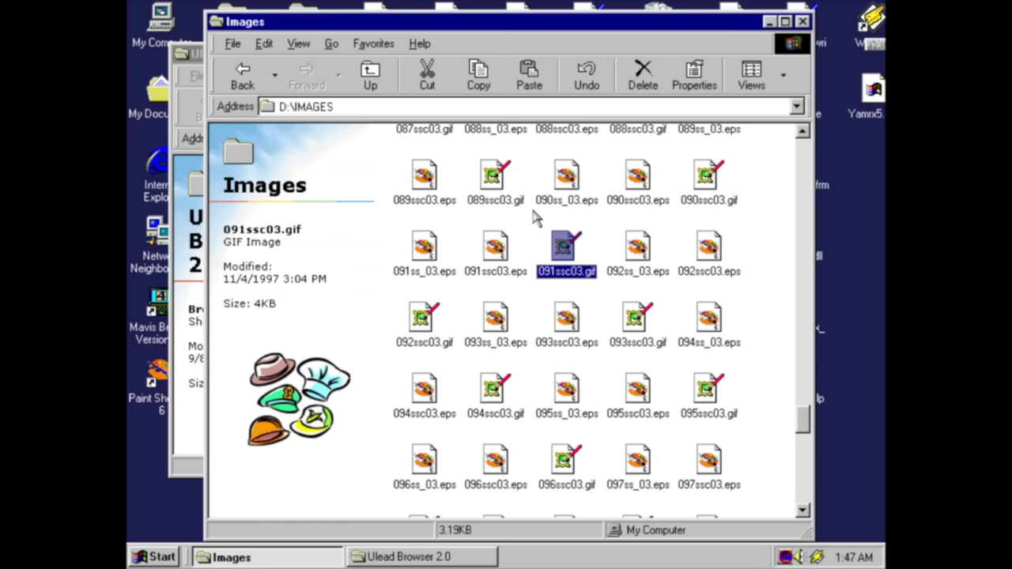
{"action": "left_click", "coordinate": [486, 191]}
{"action": "left_click", "coordinate": [488, 190]}
{"action": "left_click", "coordinate": [443, 191]}
{"action": "scroll", "coordinate": [443, 194], "scroll_direction": "up", "scroll_amount": 5}
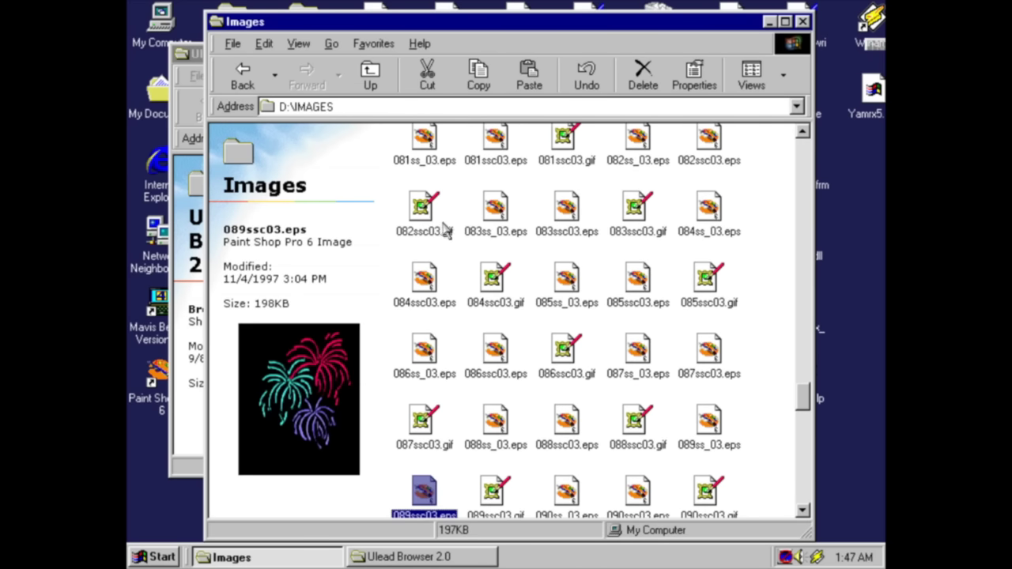
Open 082ssc03.gif in Microsoft Photo Editor to view the crowned man, and close it again.
{"action": "left_click", "coordinate": [443, 230]}
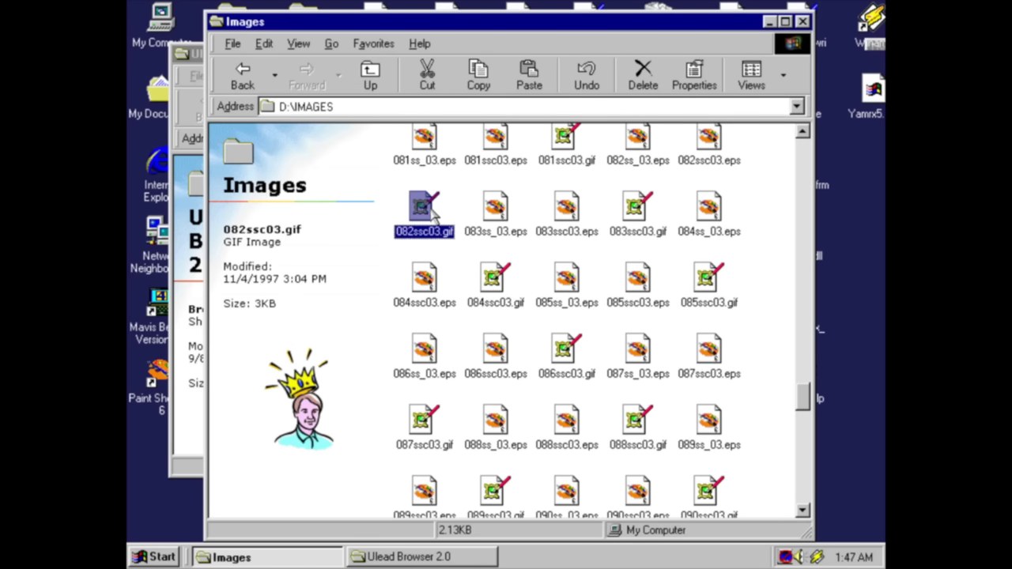
{"action": "right_click", "coordinate": [434, 218]}
{"action": "left_click", "coordinate": [458, 222]}
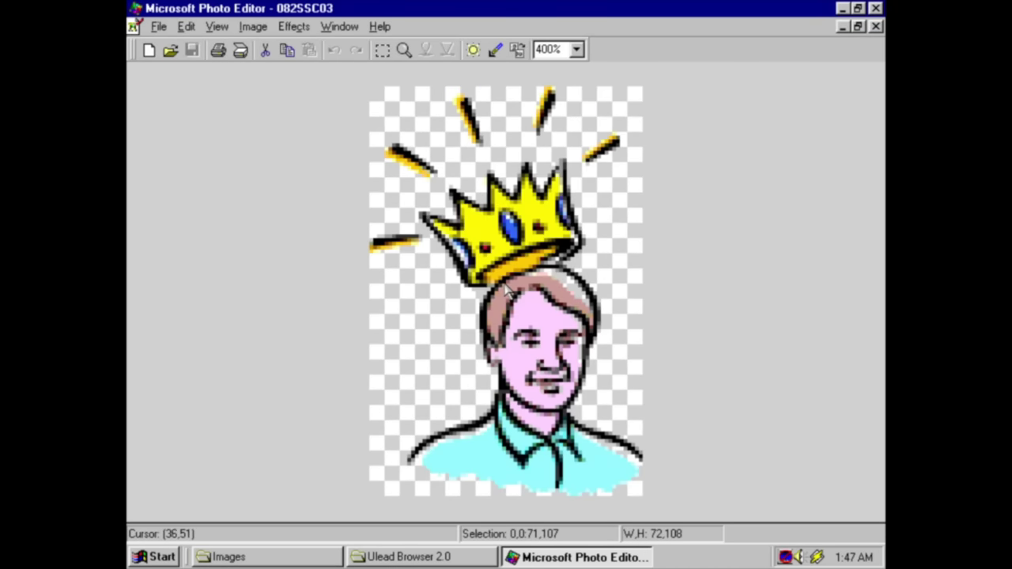
{"action": "left_click", "coordinate": [875, 8]}
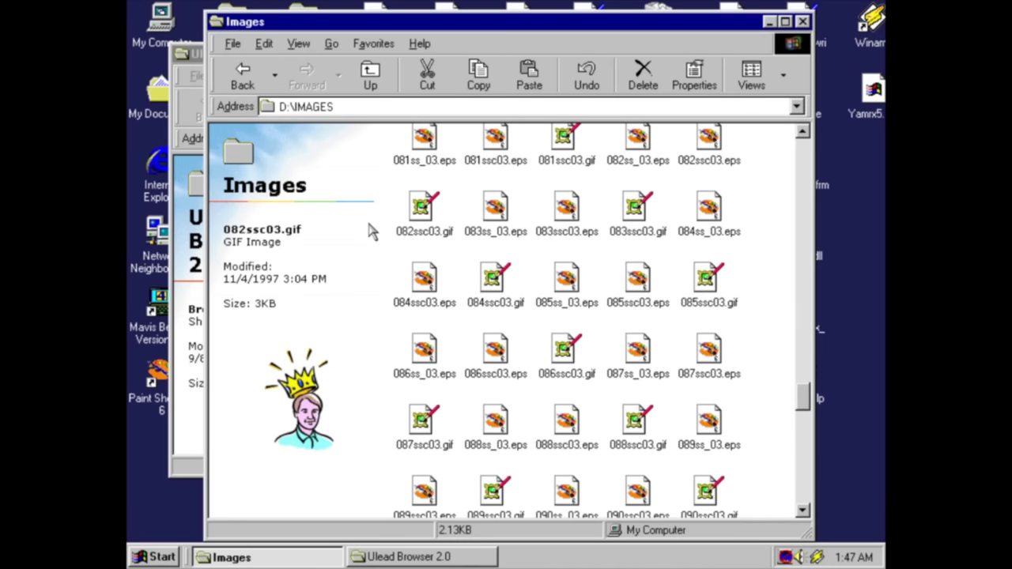
Examine the file actions offered for 082ssc03.gif and 082ssc03.eps, and preview 083ss_03.eps.
{"action": "left_click", "coordinate": [486, 22]}
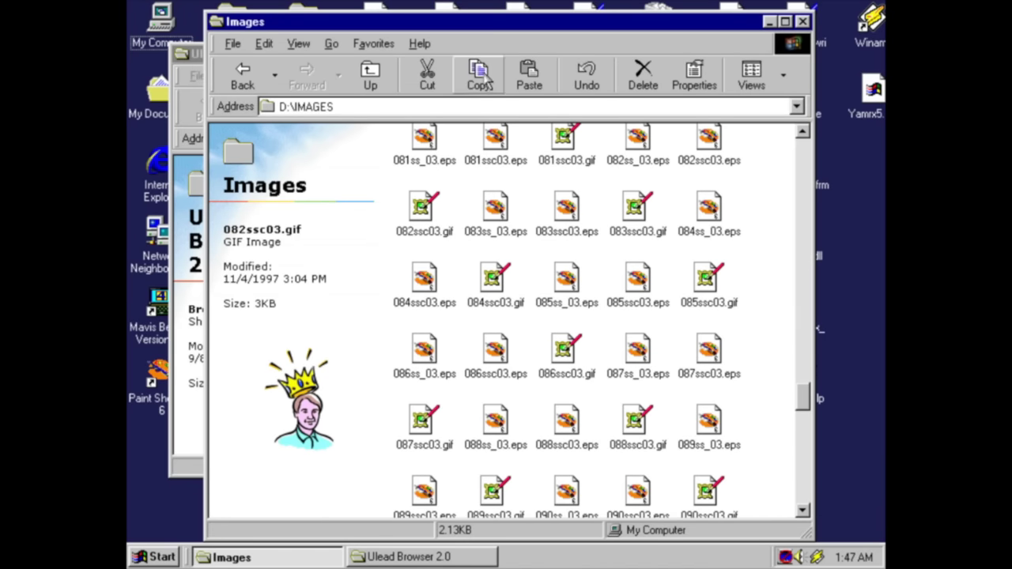
{"action": "scroll", "coordinate": [457, 340], "scroll_direction": "up", "scroll_amount": 2}
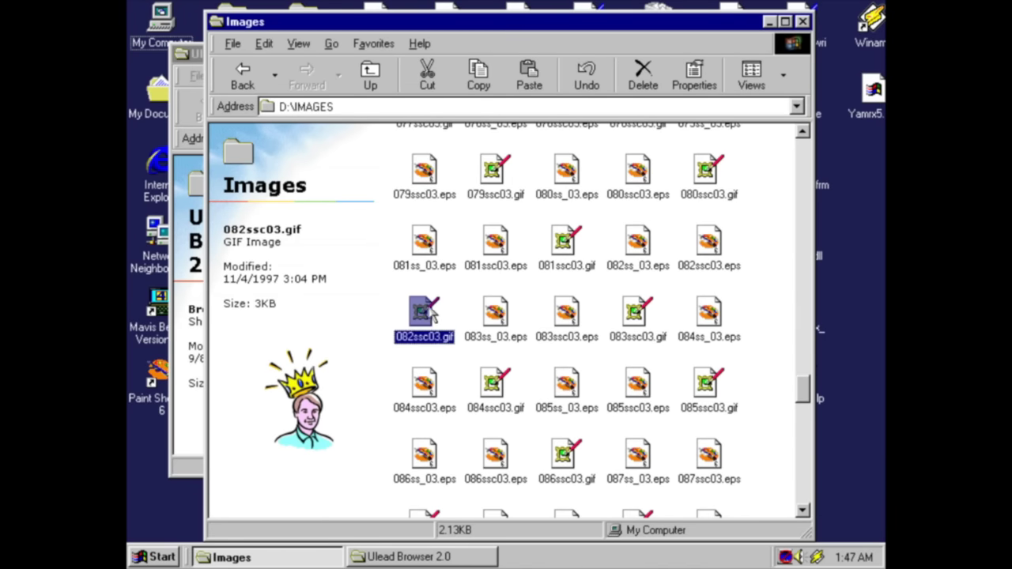
{"action": "right_click", "coordinate": [430, 309]}
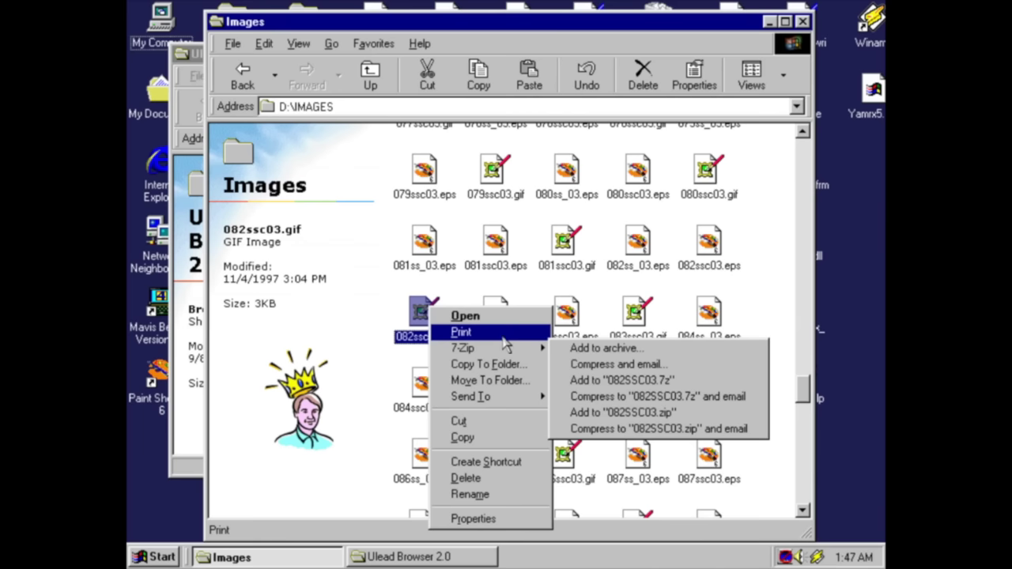
{"action": "left_click", "coordinate": [419, 311]}
{"action": "left_click", "coordinate": [484, 315]}
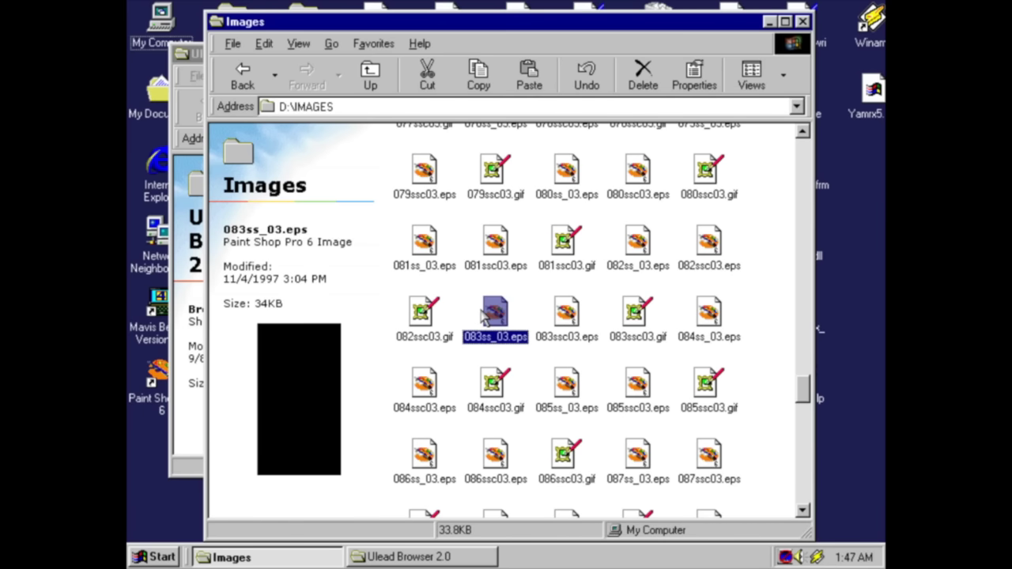
{"action": "left_click", "coordinate": [737, 245]}
{"action": "left_click", "coordinate": [721, 243]}
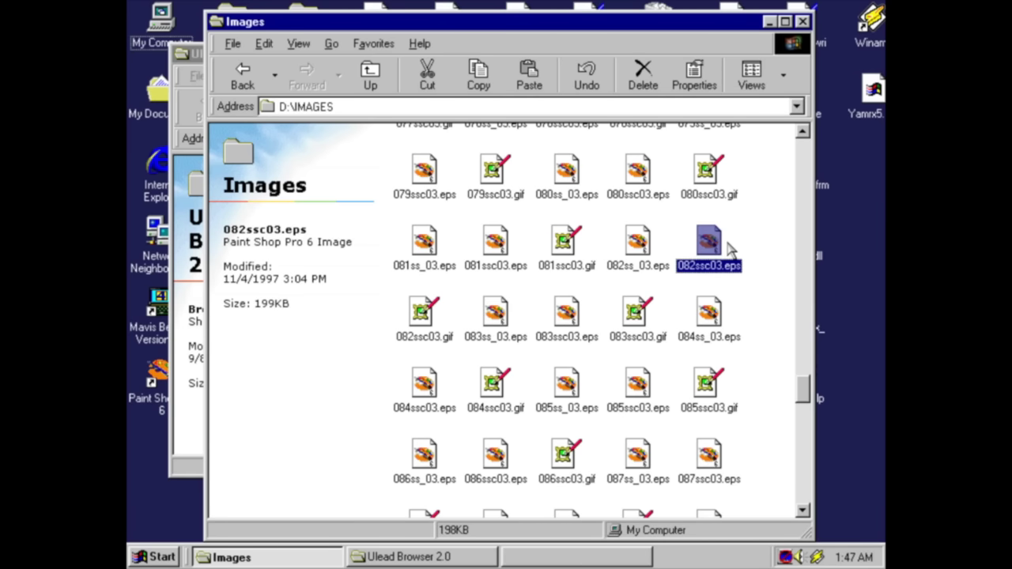
{"action": "right_click", "coordinate": [716, 251]}
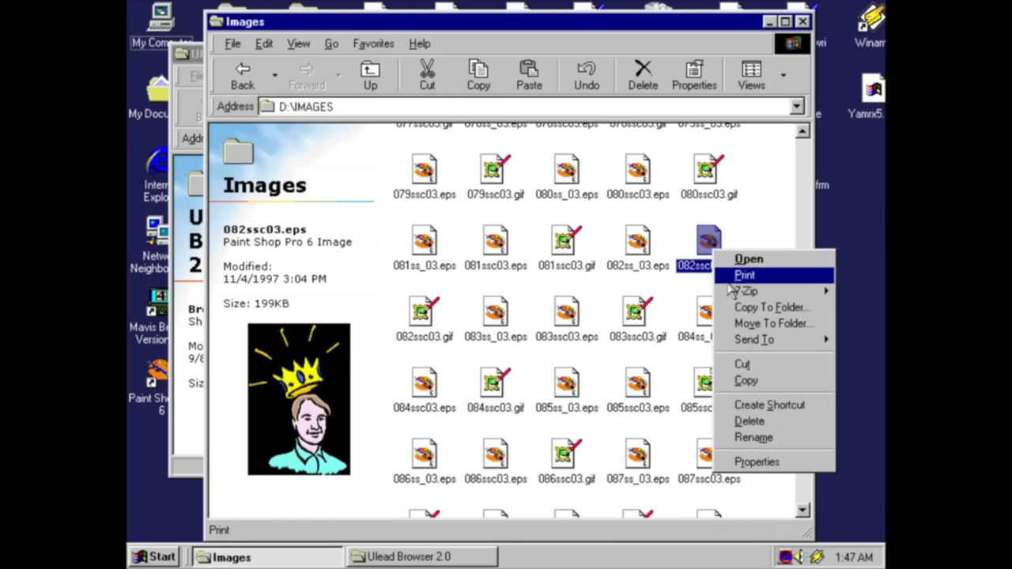
Preview the neighbouring clipart files numbered 082 and 081, and move back to preview 077ssc03.gif and 077ss_03.eps.
{"action": "left_click", "coordinate": [633, 242]}
{"action": "left_click", "coordinate": [573, 243]}
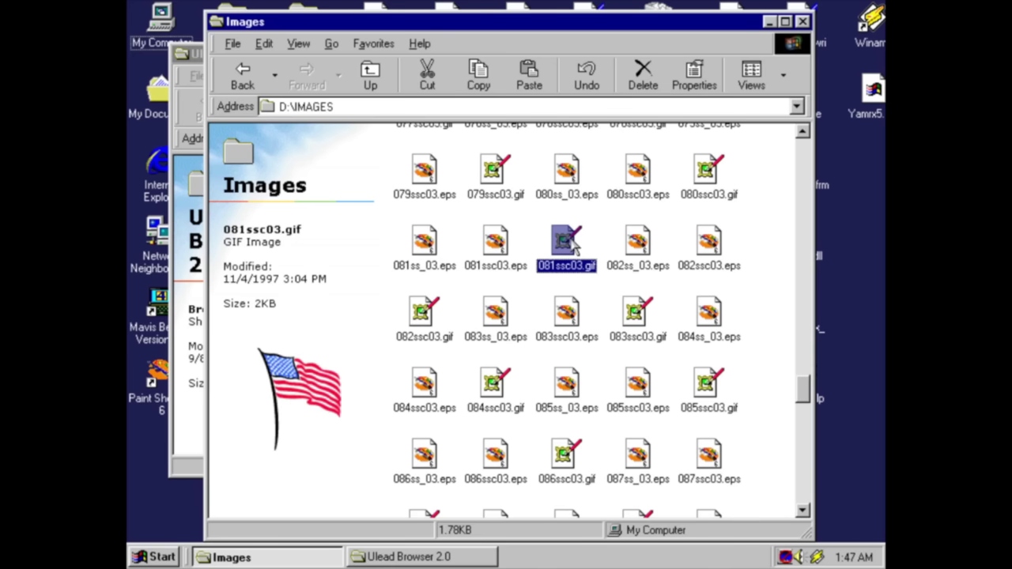
{"action": "left_click", "coordinate": [491, 244]}
{"action": "left_click", "coordinate": [427, 242]}
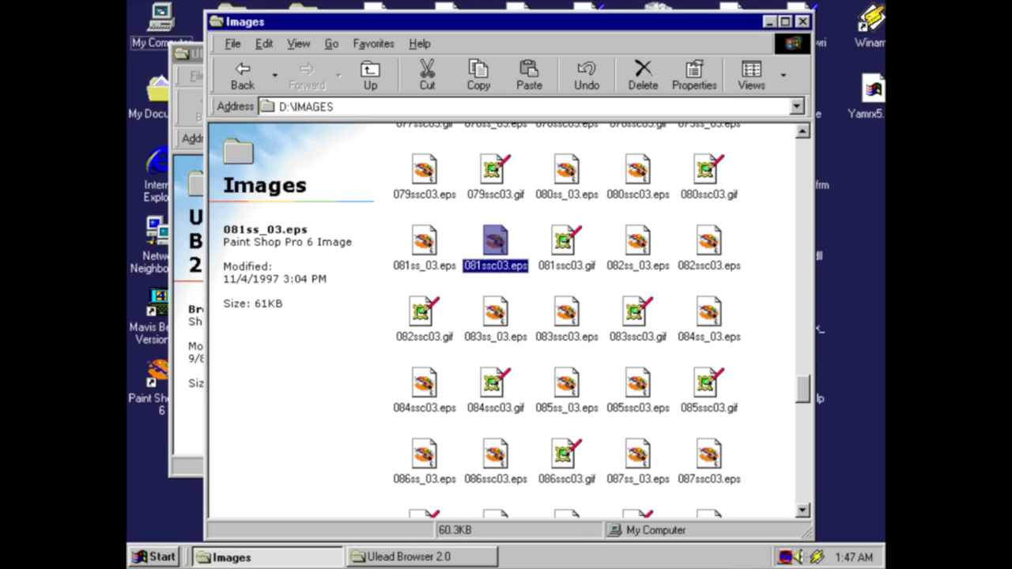
{"action": "left_click", "coordinate": [439, 179]}
{"action": "scroll", "coordinate": [475, 225], "scroll_direction": "up", "scroll_amount": 3}
{"action": "key", "text": "Up"}
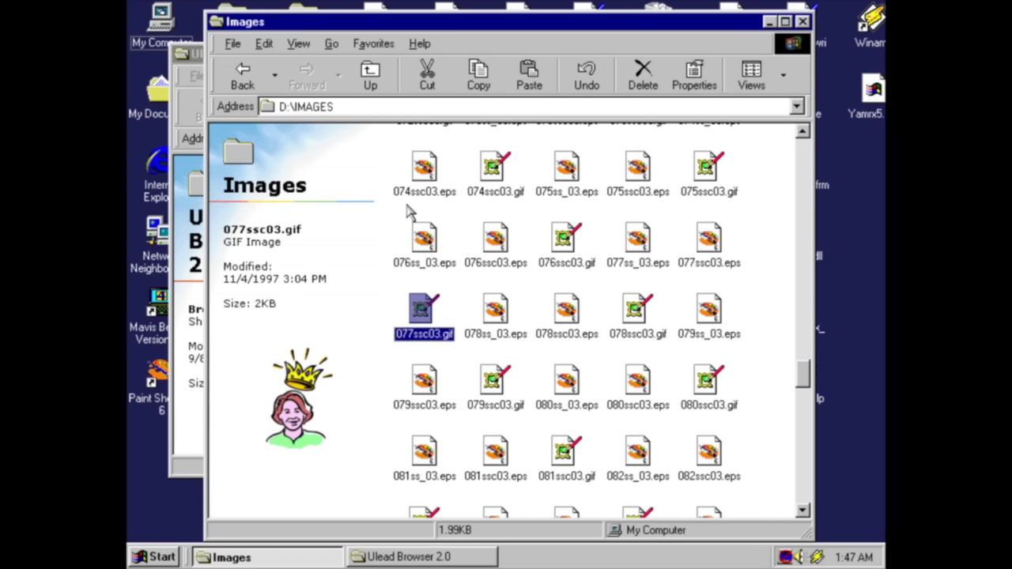
{"action": "key", "text": "Left"}
{"action": "key", "text": "Left"}
{"action": "key", "text": "Left"}
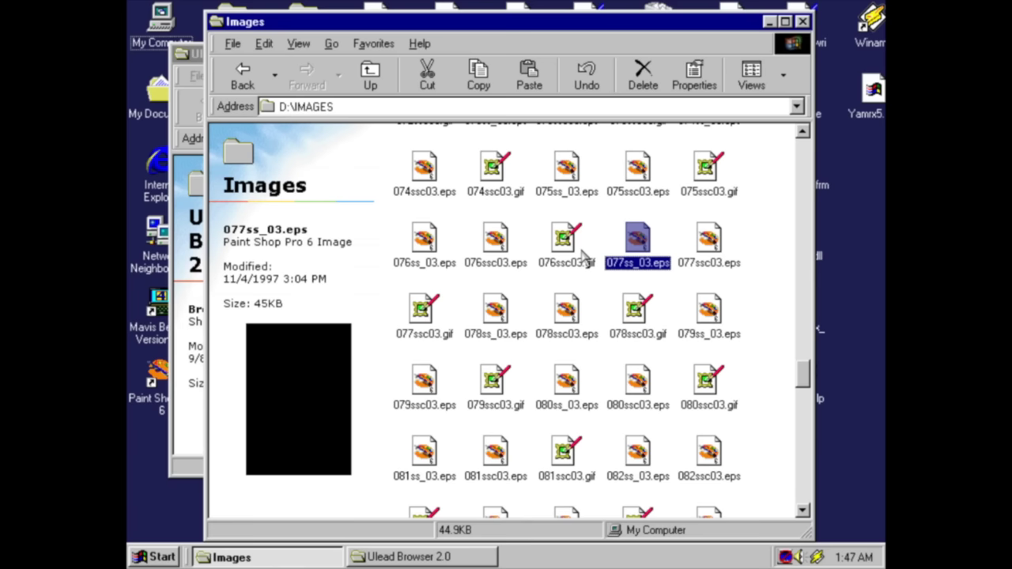
Preview 074ssc03.gif and 071ss_03.eps while moving backward through the clipart files numbered in the 070s.
{"action": "left_click", "coordinate": [465, 192]}
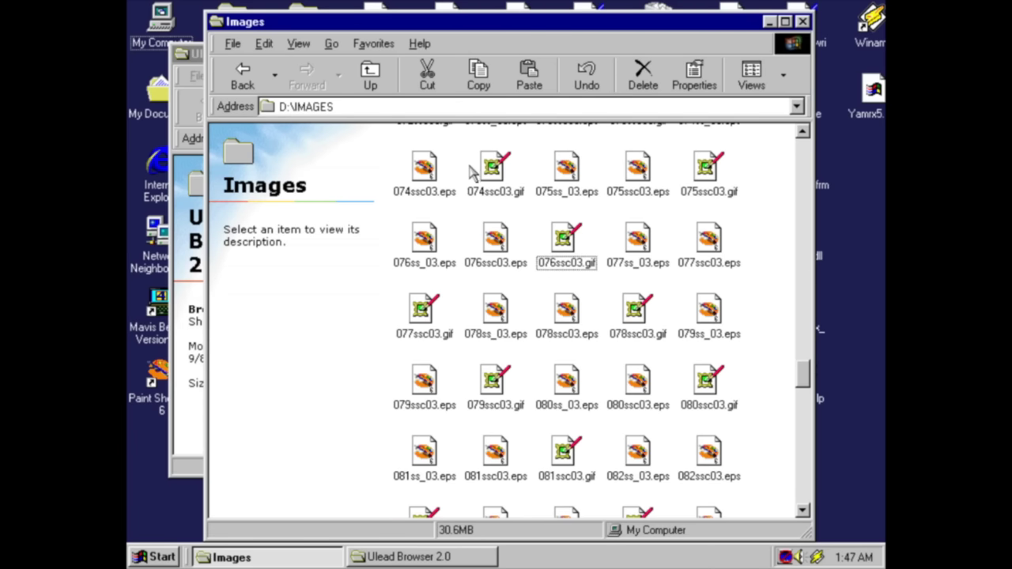
{"action": "left_click", "coordinate": [484, 168]}
{"action": "scroll", "coordinate": [448, 214], "scroll_direction": "up", "scroll_amount": 3}
{"action": "left_click", "coordinate": [439, 185]}
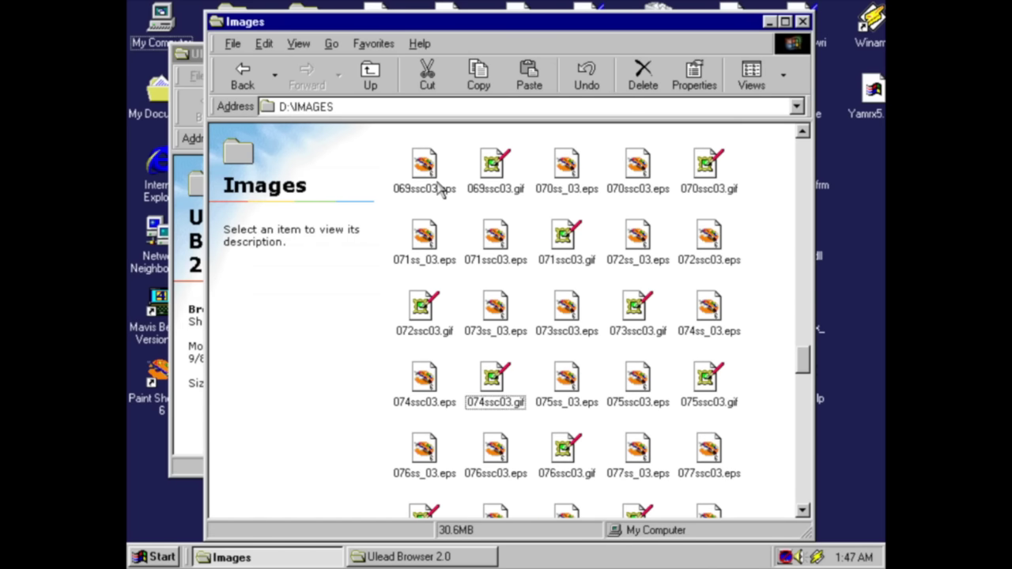
{"action": "left_click", "coordinate": [440, 190]}
{"action": "left_click", "coordinate": [435, 250]}
{"action": "scroll", "coordinate": [490, 247], "scroll_direction": "up", "scroll_amount": 3}
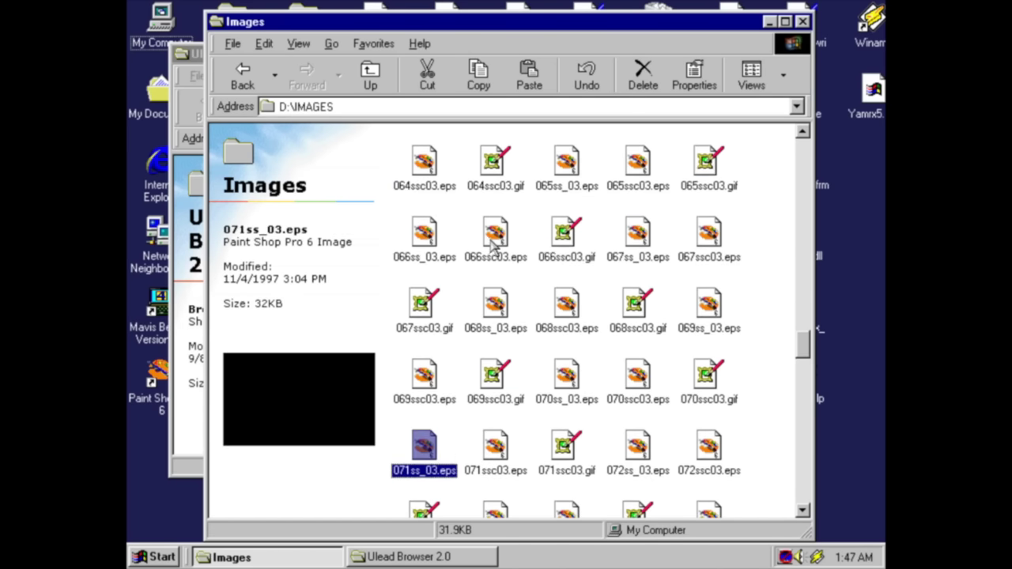
Continue backward through the files numbered in the 060s, previewing 066ssc03.eps, 063ssc03.eps and 061ssc03.gif.
{"action": "left_click", "coordinate": [491, 246]}
{"action": "scroll", "coordinate": [492, 246], "scroll_direction": "up", "scroll_amount": 3}
{"action": "left_click", "coordinate": [581, 219]}
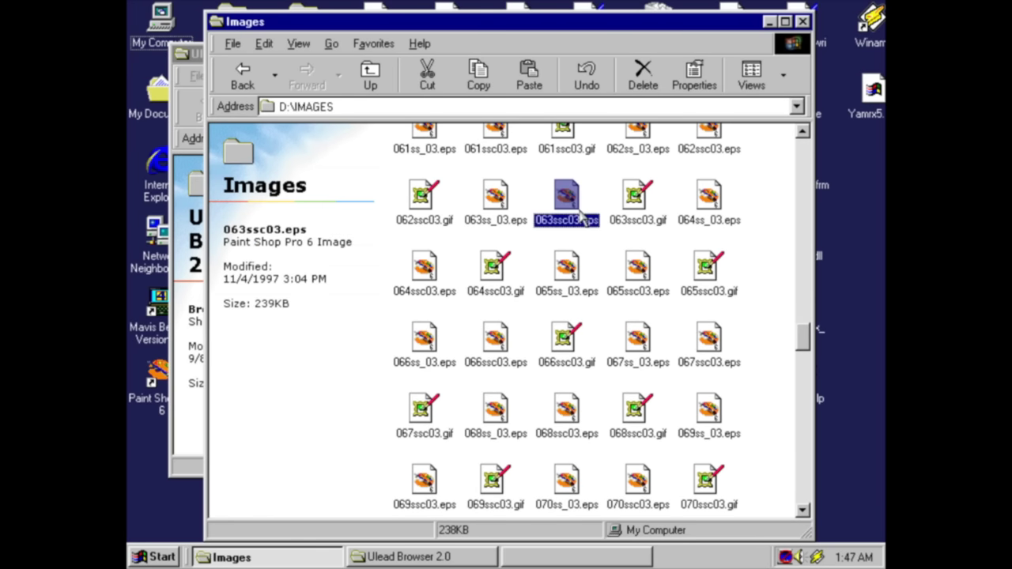
{"action": "scroll", "coordinate": [529, 224], "scroll_direction": "up", "scroll_amount": 3}
{"action": "left_click", "coordinate": [553, 223]}
{"action": "scroll", "coordinate": [456, 208], "scroll_direction": "up", "scroll_amount": 3}
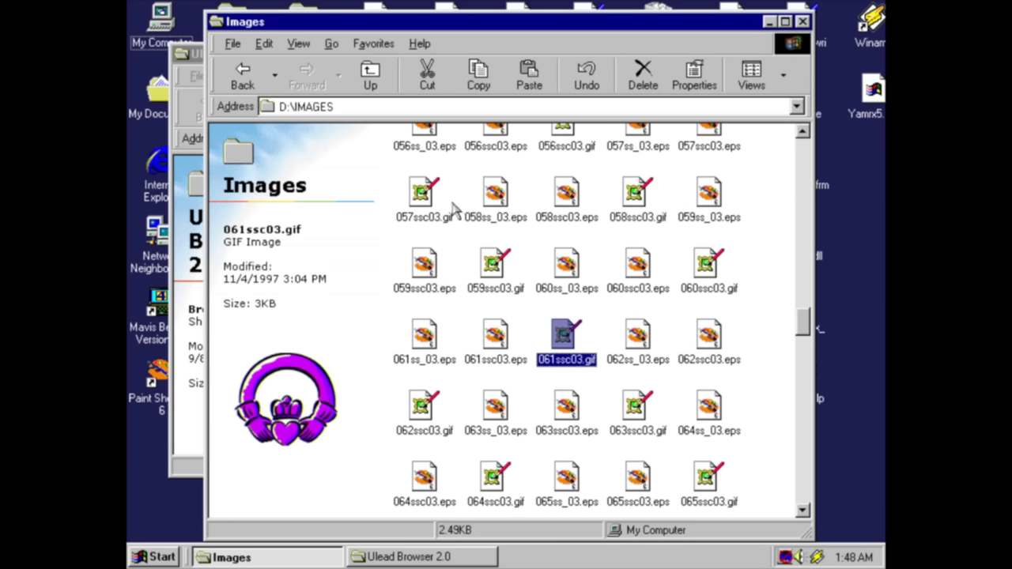
Preview 057ssc03.gif and 052ssc03.gif, and continue back to the files numbered in the 040s.
{"action": "left_click", "coordinate": [445, 208]}
{"action": "left_click", "coordinate": [440, 201]}
{"action": "scroll", "coordinate": [443, 205], "scroll_direction": "up", "scroll_amount": 6}
{"action": "left_click", "coordinate": [438, 204]}
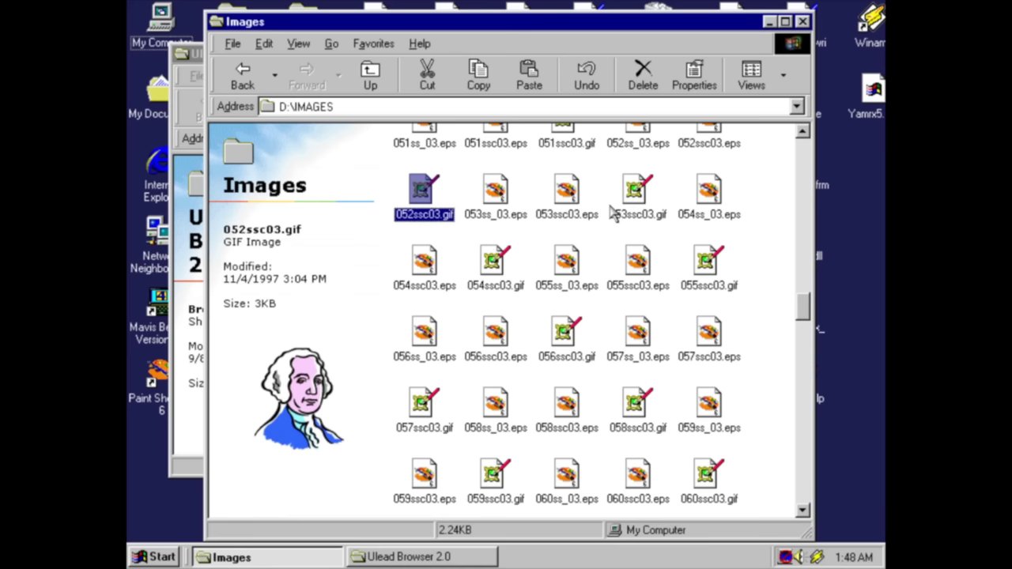
{"action": "scroll", "coordinate": [610, 214], "scroll_direction": "up", "scroll_amount": 5}
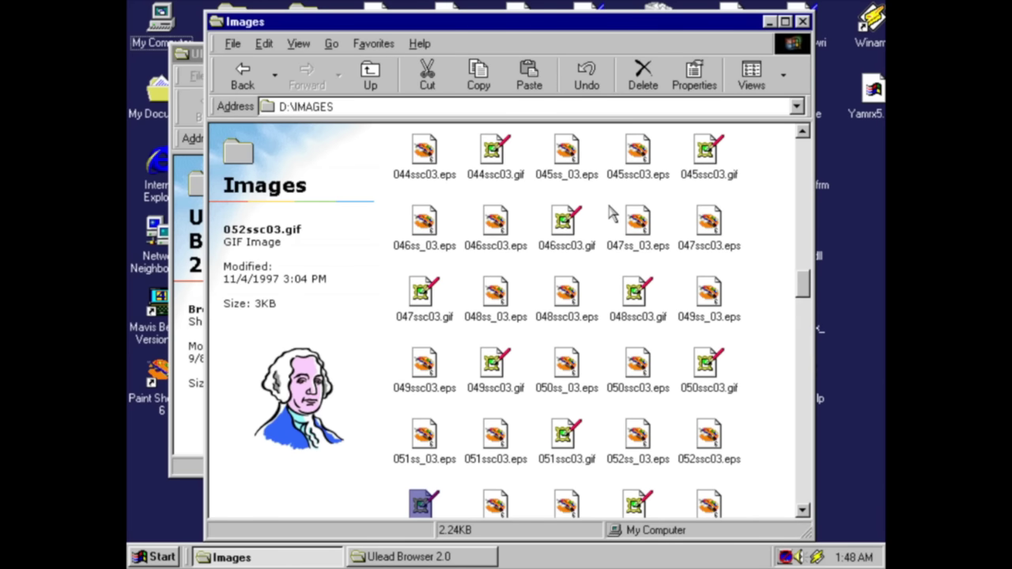
Preview 046ssc03.gif, 046ssc03.eps and 039ssc03.gif while heading back toward the files numbered in the 030s.
{"action": "left_click", "coordinate": [609, 214]}
{"action": "left_click", "coordinate": [556, 227]}
{"action": "left_click", "coordinate": [512, 227]}
{"action": "scroll", "coordinate": [512, 228], "scroll_direction": "up", "scroll_amount": 2}
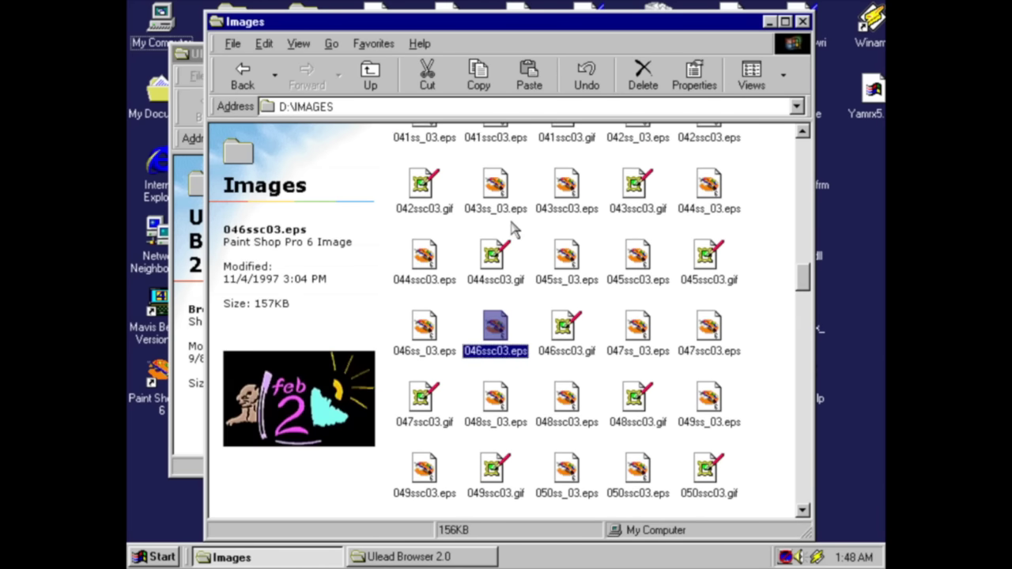
{"action": "left_click", "coordinate": [510, 218]}
{"action": "scroll", "coordinate": [498, 198], "scroll_direction": "up", "scroll_amount": 3}
{"action": "left_click", "coordinate": [487, 186]}
{"action": "scroll", "coordinate": [486, 186], "scroll_direction": "up", "scroll_amount": 3}
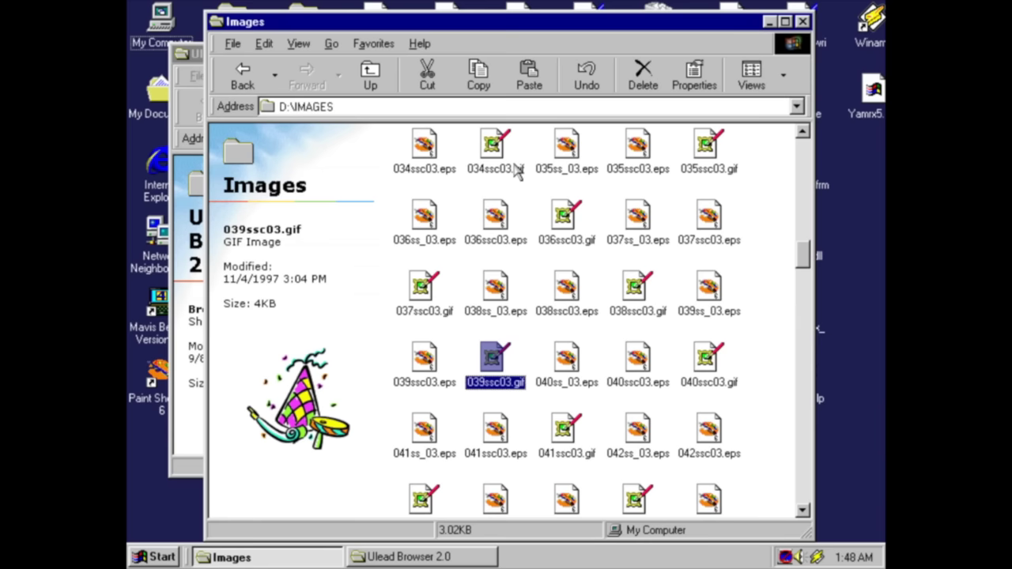
Preview 034ssc03.gif, 030ssc03.eps and 023ssc03.eps on the way back to the files numbered in the 010s.
{"action": "left_click", "coordinate": [514, 168]}
{"action": "scroll", "coordinate": [514, 168], "scroll_direction": "up", "scroll_amount": 3}
{"action": "left_click", "coordinate": [633, 176]}
{"action": "scroll", "coordinate": [633, 178], "scroll_direction": "up", "scroll_amount": 2}
{"action": "scroll", "coordinate": [600, 190], "scroll_direction": "up", "scroll_amount": 3}
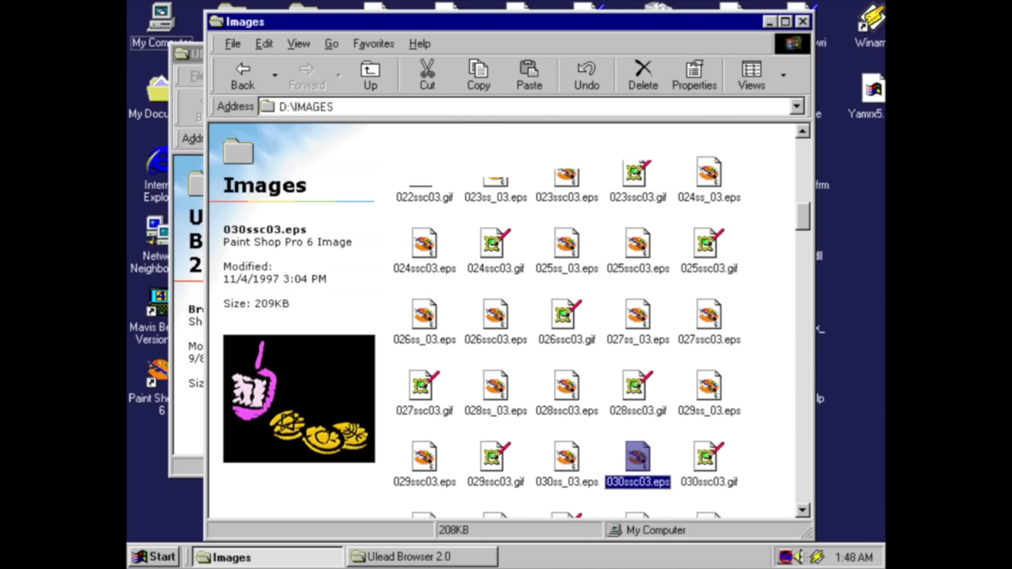
{"action": "left_click", "coordinate": [567, 178]}
{"action": "scroll", "coordinate": [553, 190], "scroll_direction": "up", "scroll_amount": 4}
{"action": "left_click", "coordinate": [521, 193]}
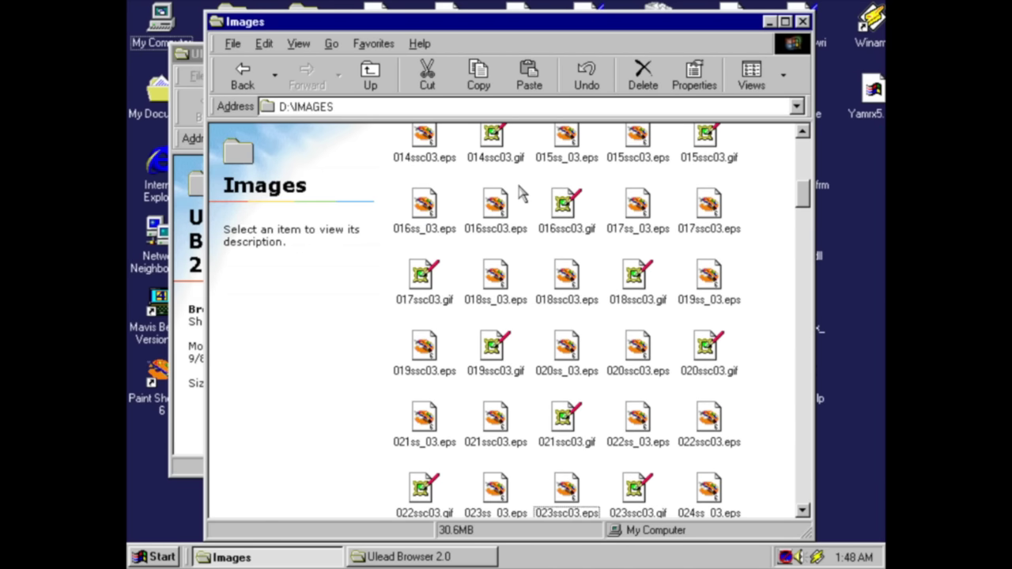
Preview 018ssc03.eps and 021ssc03.gif, and examine the file actions offered for 021ssc03.gif.
{"action": "left_click", "coordinate": [569, 352]}
{"action": "left_click", "coordinate": [582, 280]}
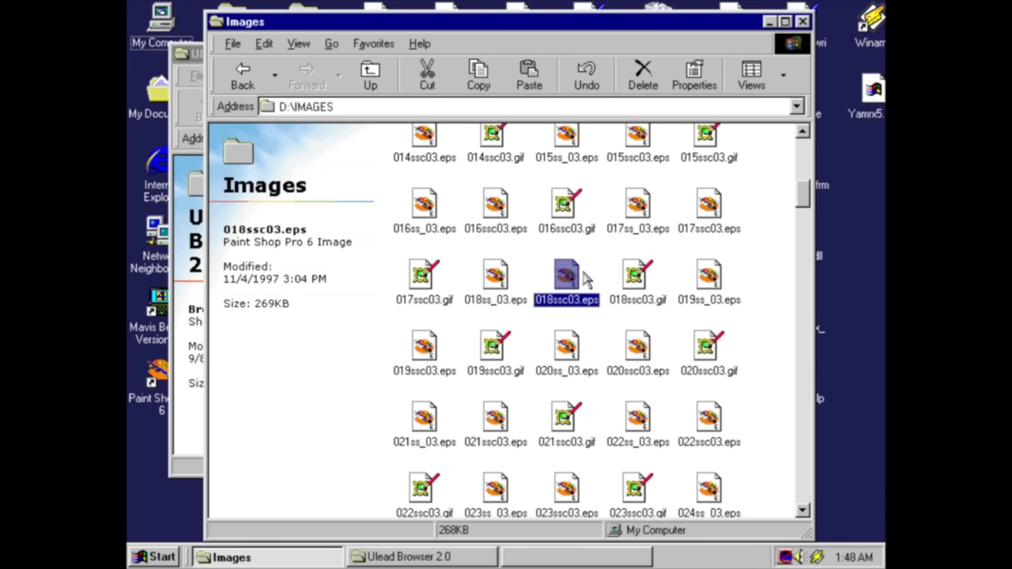
{"action": "left_click", "coordinate": [545, 459]}
{"action": "left_click", "coordinate": [550, 425]}
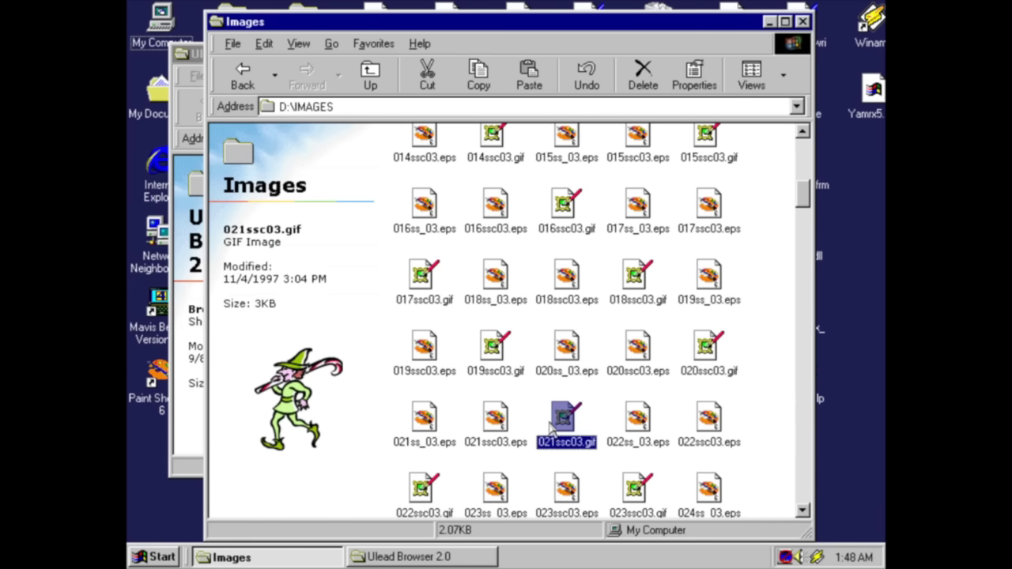
{"action": "right_click", "coordinate": [564, 417]}
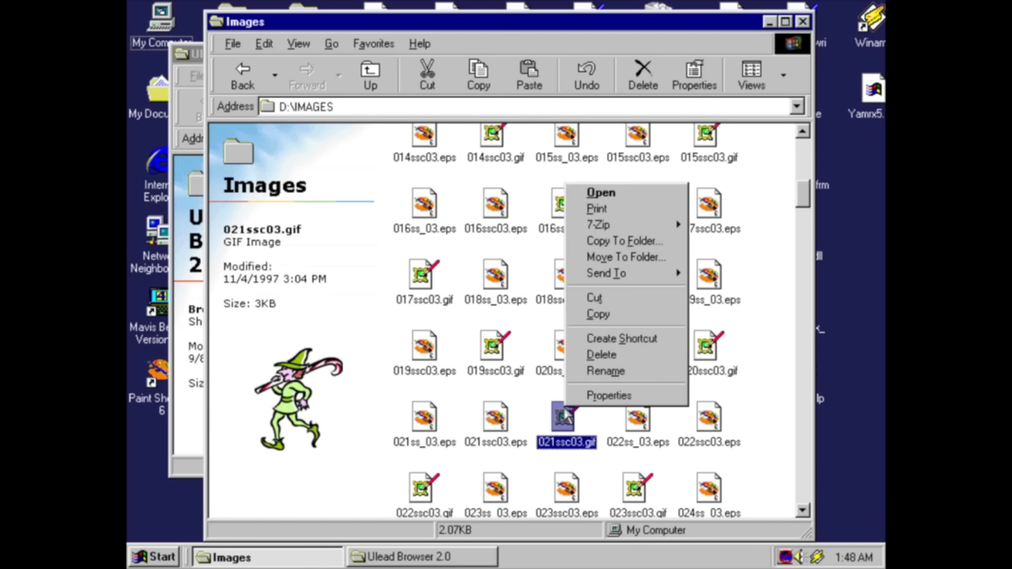
{"action": "left_click", "coordinate": [461, 433]}
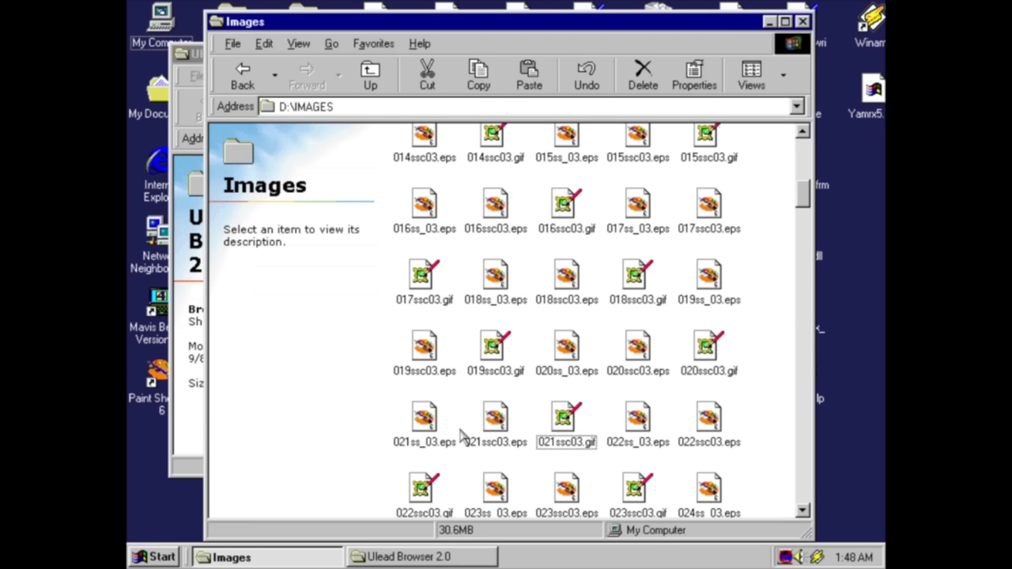
Preview 021ssc03.gif again, followed by 022ssc03.eps and 012ss_03.eps.
{"action": "left_click", "coordinate": [566, 427]}
{"action": "left_click", "coordinate": [706, 454]}
{"action": "left_click", "coordinate": [709, 435]}
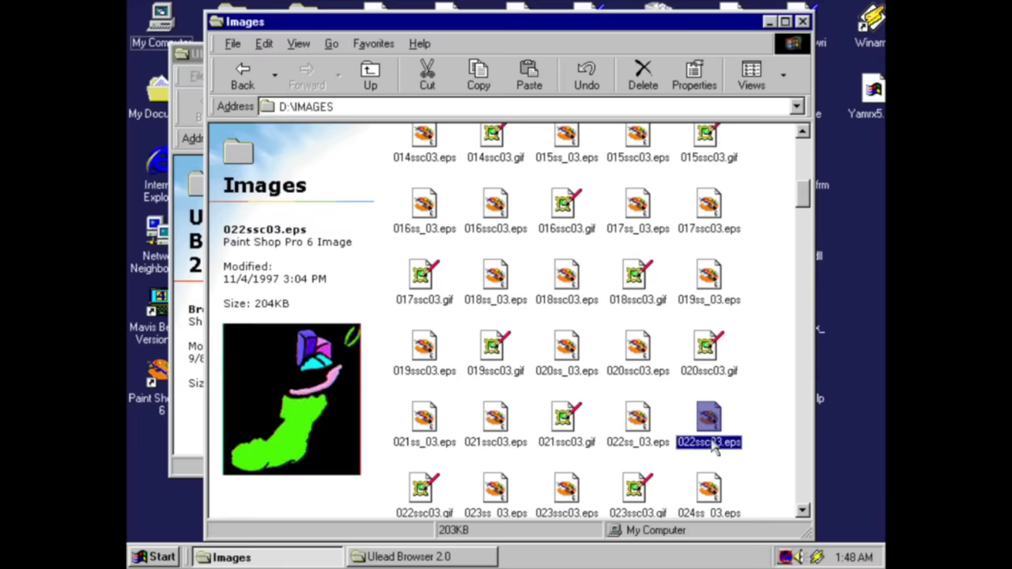
{"action": "scroll", "coordinate": [709, 340], "scroll_direction": "up", "scroll_amount": 1}
{"action": "left_click", "coordinate": [689, 283]}
{"action": "left_click", "coordinate": [662, 221]}
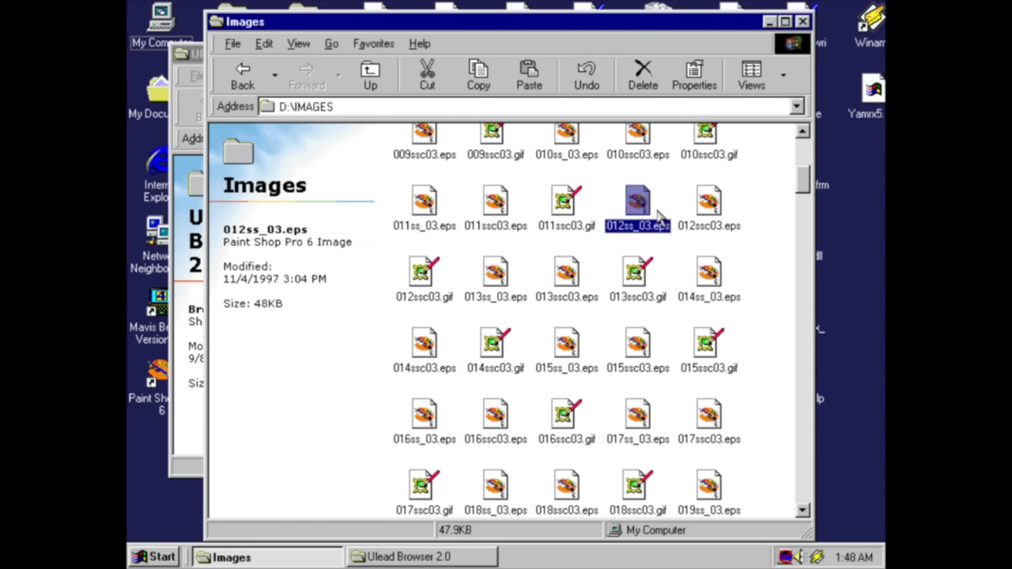
Preview 006ssc03.eps and 002ssc03.gif, and return to the beginning of the Images folder.
{"action": "scroll", "coordinate": [633, 226], "scroll_direction": "up", "scroll_amount": 1}
{"action": "left_click", "coordinate": [547, 206]}
{"action": "left_click", "coordinate": [492, 212]}
{"action": "scroll", "coordinate": [473, 212], "scroll_direction": "up", "scroll_amount": 1}
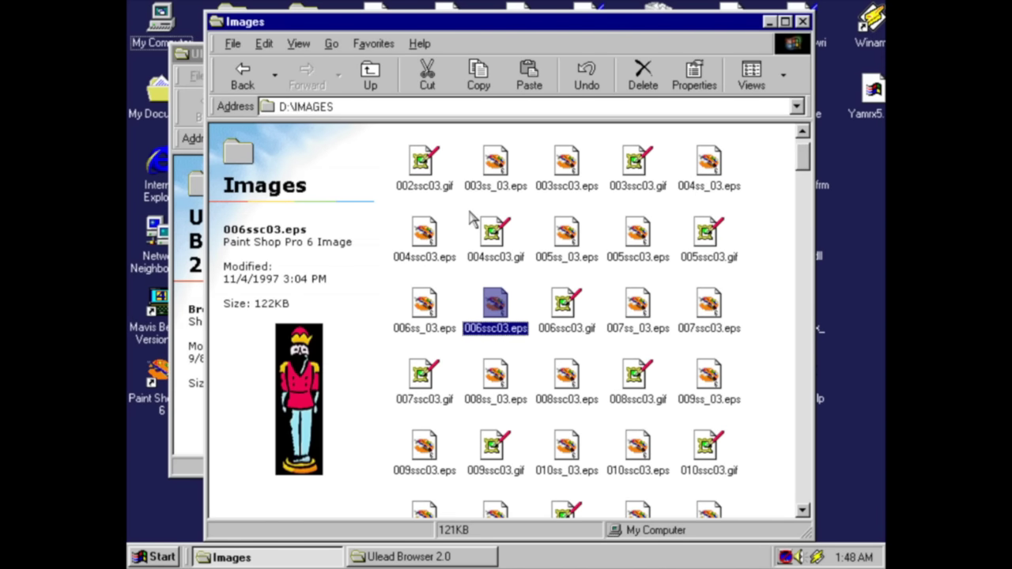
{"action": "left_click", "coordinate": [416, 201]}
{"action": "left_click", "coordinate": [424, 185]}
{"action": "scroll", "coordinate": [491, 210], "scroll_direction": "up", "scroll_amount": 1}
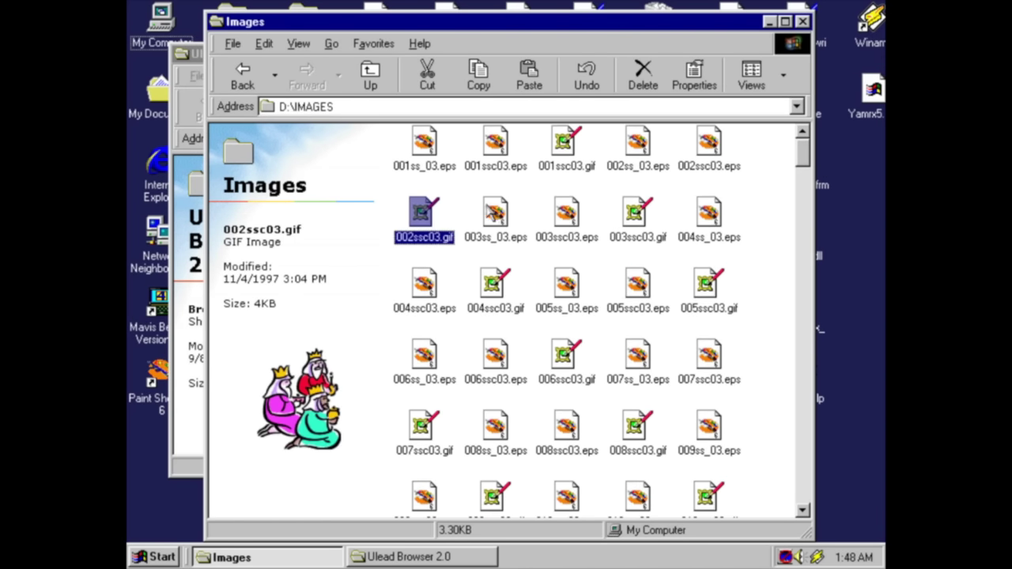
Preview the first clipart files in the folder, including 001ssc03.eps, 002ss_03.eps and 004ss_03.eps.
{"action": "left_click", "coordinate": [506, 156]}
{"action": "left_click", "coordinate": [644, 166]}
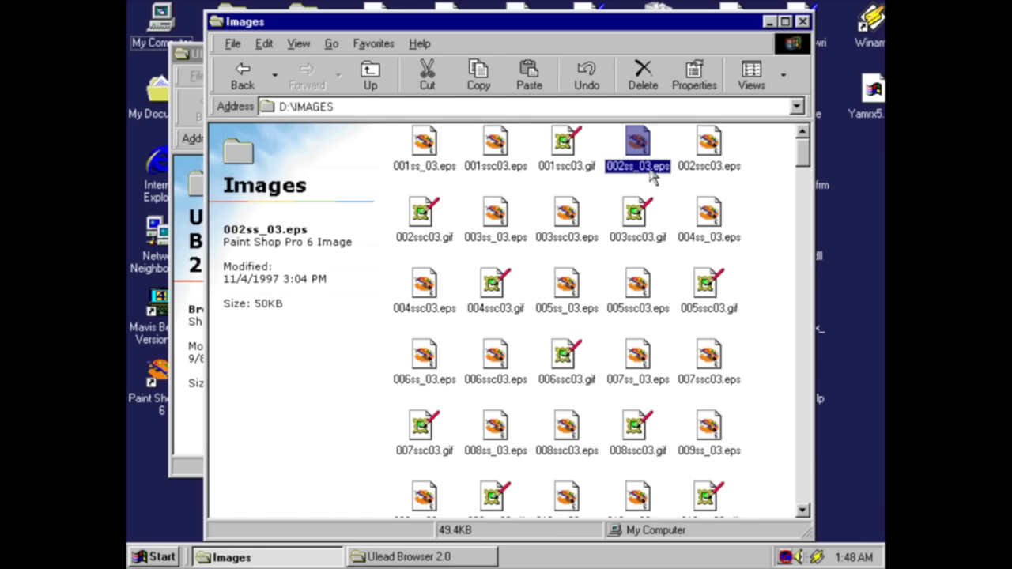
{"action": "left_click", "coordinate": [688, 176]}
{"action": "left_click", "coordinate": [708, 229]}
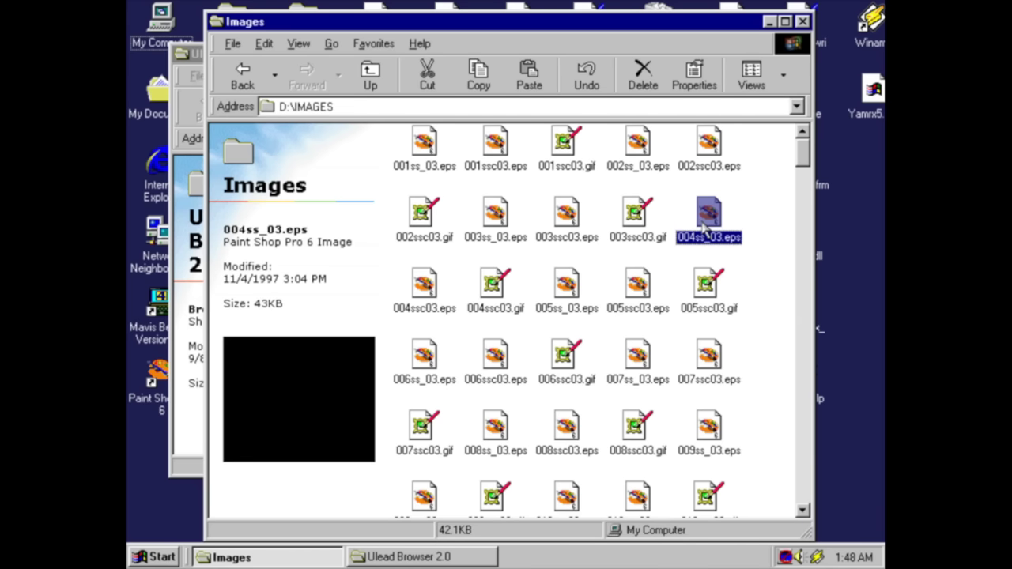
Jump forward to the files numbered around 080 and preview 079ssc03.eps and 081ssc03.eps.
{"action": "scroll", "coordinate": [707, 233], "scroll_direction": "down", "scroll_amount": 3}
{"action": "scroll", "coordinate": [689, 395], "scroll_direction": "down", "scroll_amount": 18}
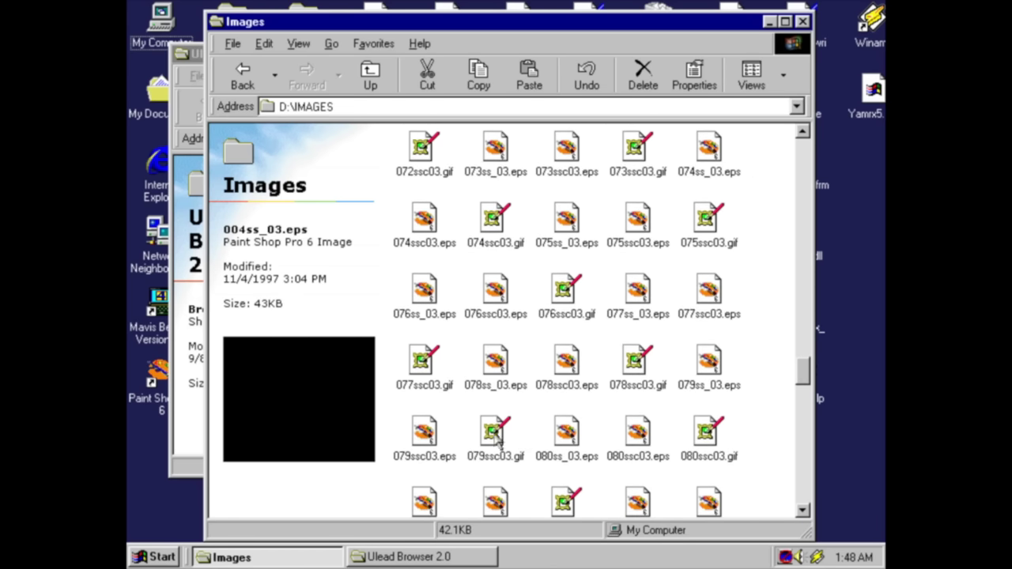
{"action": "left_click", "coordinate": [451, 439]}
{"action": "left_click", "coordinate": [431, 436]}
{"action": "scroll", "coordinate": [499, 438], "scroll_direction": "down", "scroll_amount": 2}
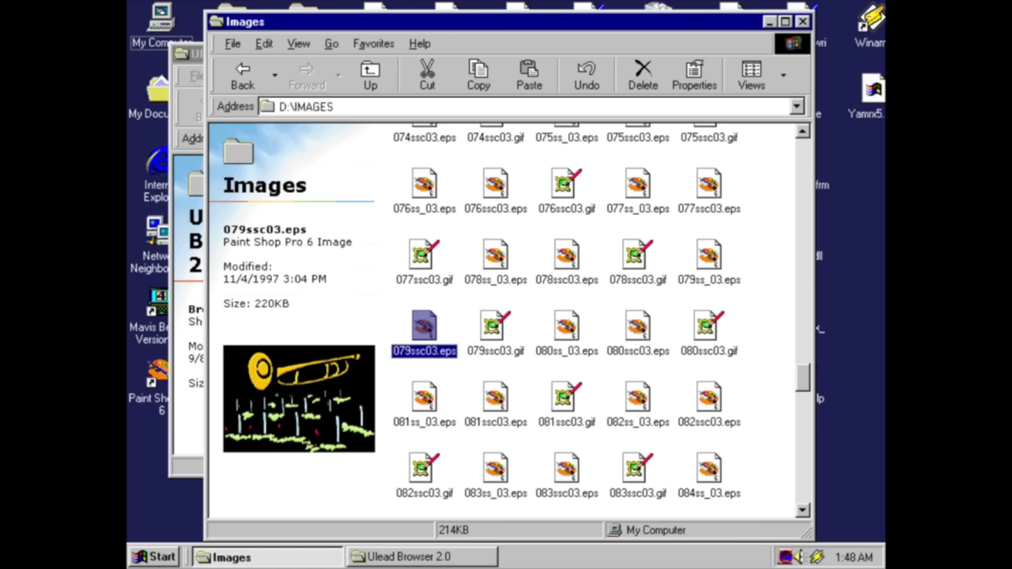
{"action": "left_click", "coordinate": [497, 404]}
Preview 089ssc03.gif, 095ss_03.eps and 095ssc03.eps while moving forward through the clipart.
{"action": "scroll", "coordinate": [499, 435], "scroll_direction": "down", "scroll_amount": 2}
{"action": "left_click", "coordinate": [500, 435]}
{"action": "scroll", "coordinate": [500, 435], "scroll_direction": "down", "scroll_amount": 3}
{"action": "left_click", "coordinate": [500, 435]}
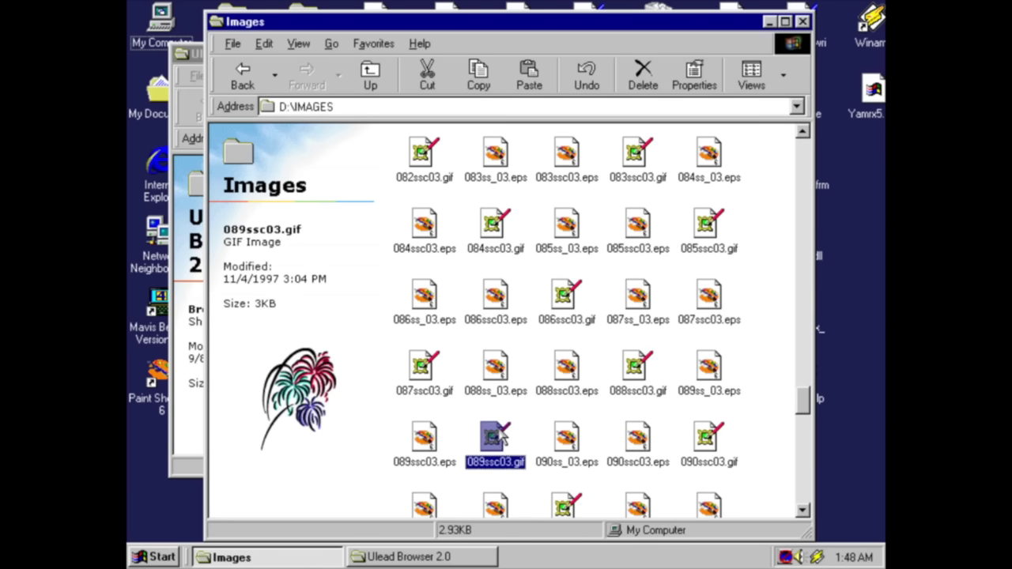
{"action": "scroll", "coordinate": [500, 435], "scroll_direction": "down", "scroll_amount": 3}
{"action": "left_click", "coordinate": [500, 435]}
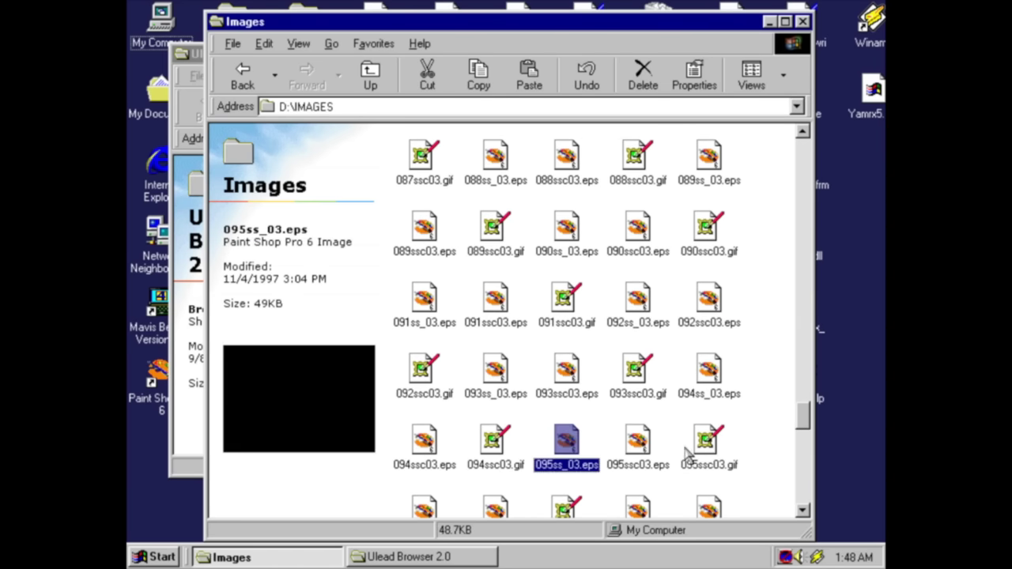
{"action": "left_click", "coordinate": [642, 446]}
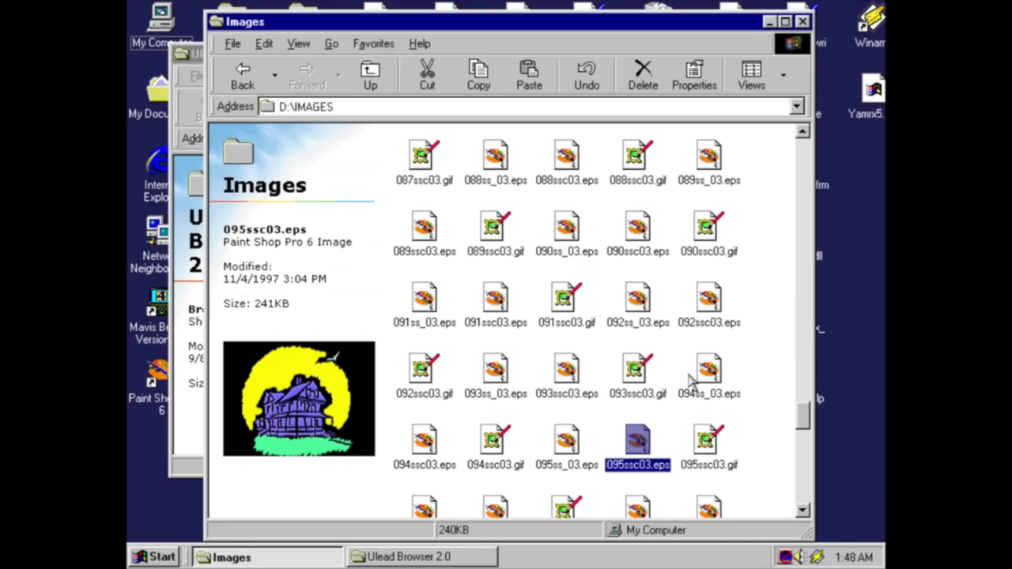
Preview the neighbouring files 094ss_03.eps and 093ssc03.gif, and the GIF version of clipart 095.
{"action": "left_click", "coordinate": [690, 381]}
{"action": "left_click", "coordinate": [625, 383]}
{"action": "left_click", "coordinate": [690, 450]}
{"action": "scroll", "coordinate": [680, 463], "scroll_direction": "down", "scroll_amount": 1}
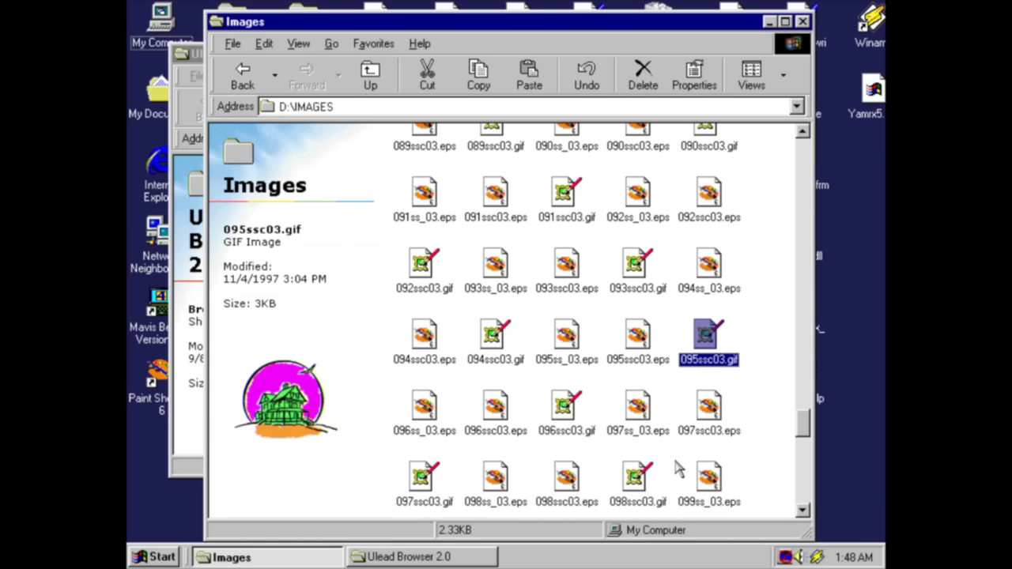
Preview the clipart files numbered 096 to 098, including 096ss_03.eps, 097ssc03.gif, 098ss_03.eps and 098ssc03.eps.
{"action": "left_click", "coordinate": [610, 424]}
{"action": "left_click", "coordinate": [456, 427]}
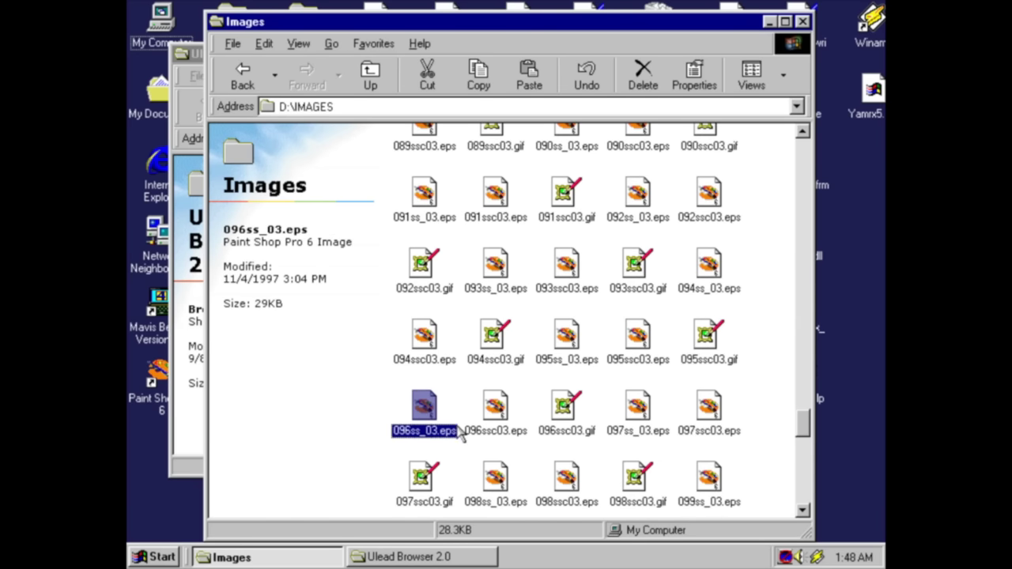
{"action": "left_click", "coordinate": [427, 490]}
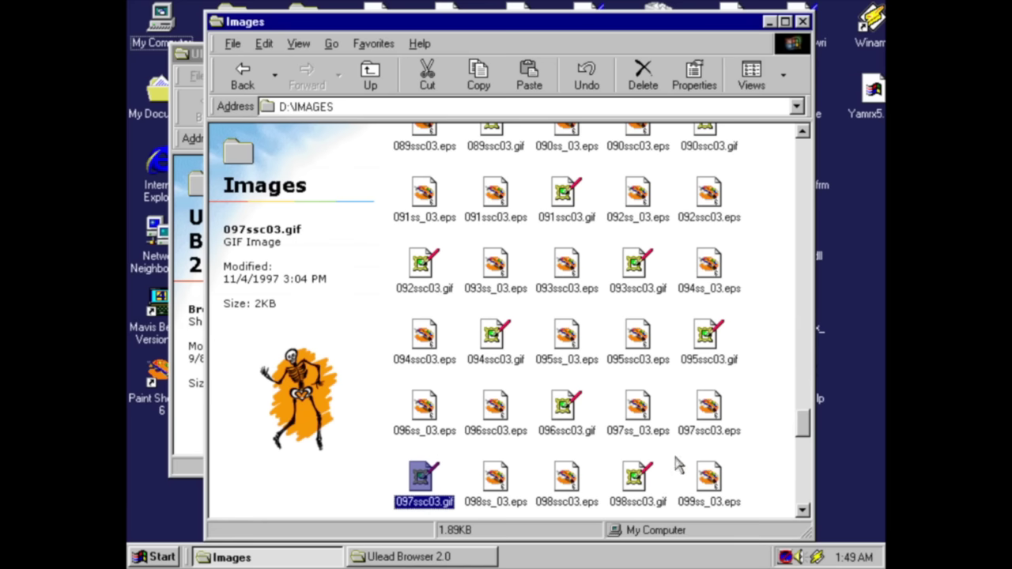
{"action": "left_click", "coordinate": [693, 427]}
{"action": "left_click", "coordinate": [498, 482]}
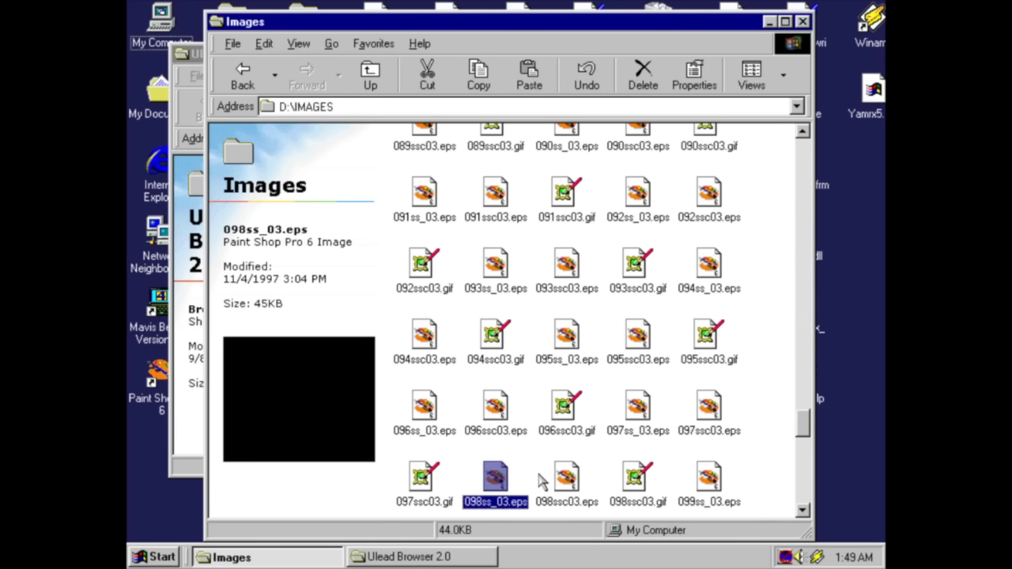
{"action": "left_click", "coordinate": [542, 480]}
{"action": "left_click", "coordinate": [563, 479]}
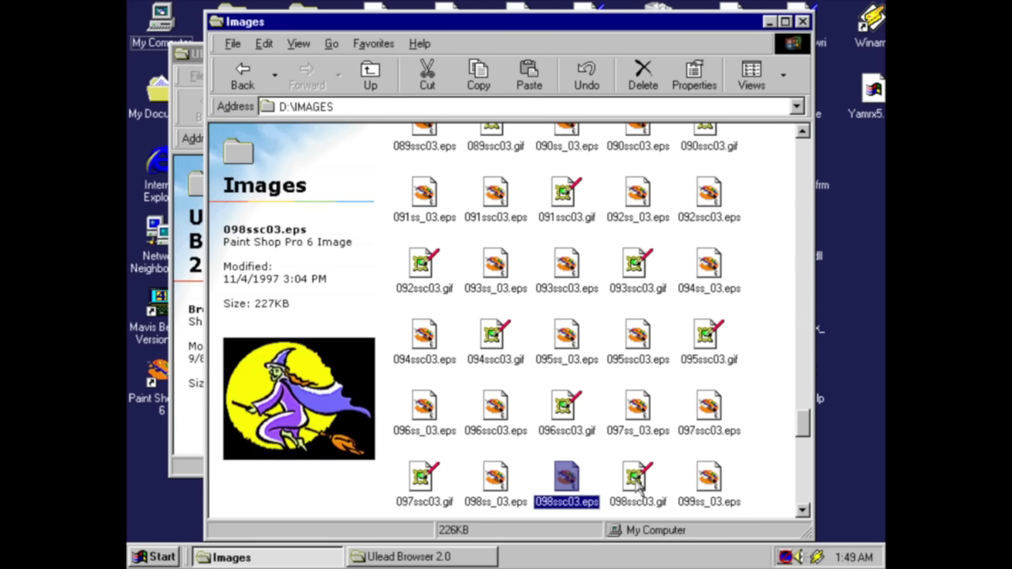
Step through the files numbered 098 to 100, previewing 100ssc03.gif and 099ssc03.gif.
{"action": "key", "text": "Right"}
{"action": "key", "text": "Right"}
{"action": "key", "text": "Down"}
{"action": "key", "text": "Left"}
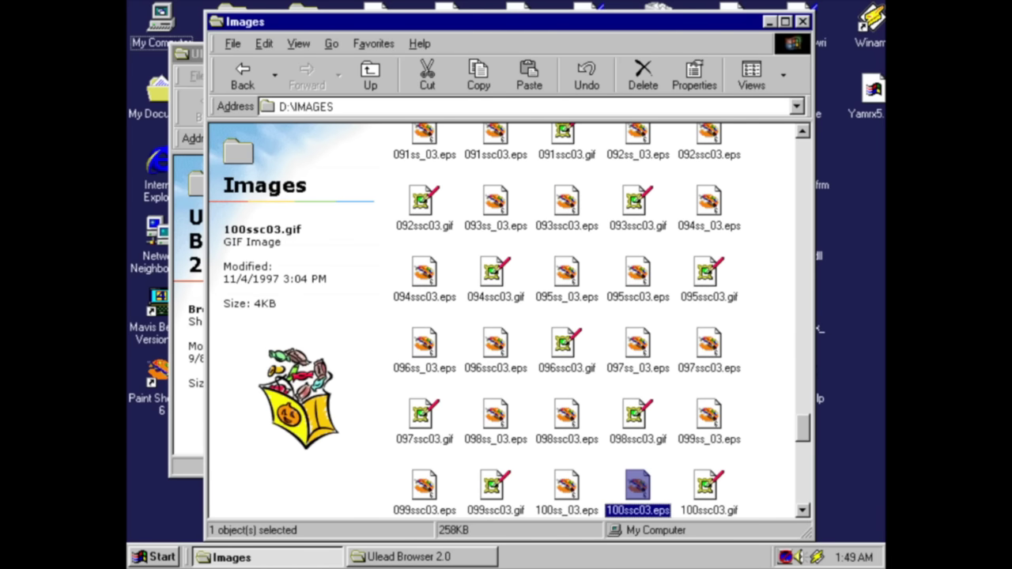
{"action": "key", "text": "Left"}
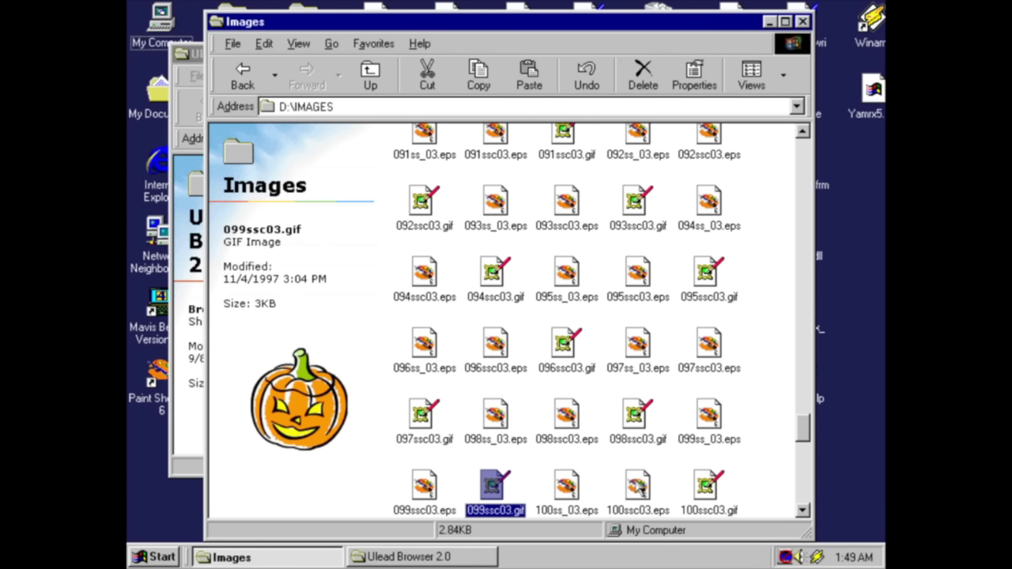
{"action": "key", "text": "Left"}
Move forward through 101ssc03.eps and 102ssc03.eps to select 104ss_03.eps.
{"action": "key", "text": "Down"}
{"action": "key", "text": "Right"}
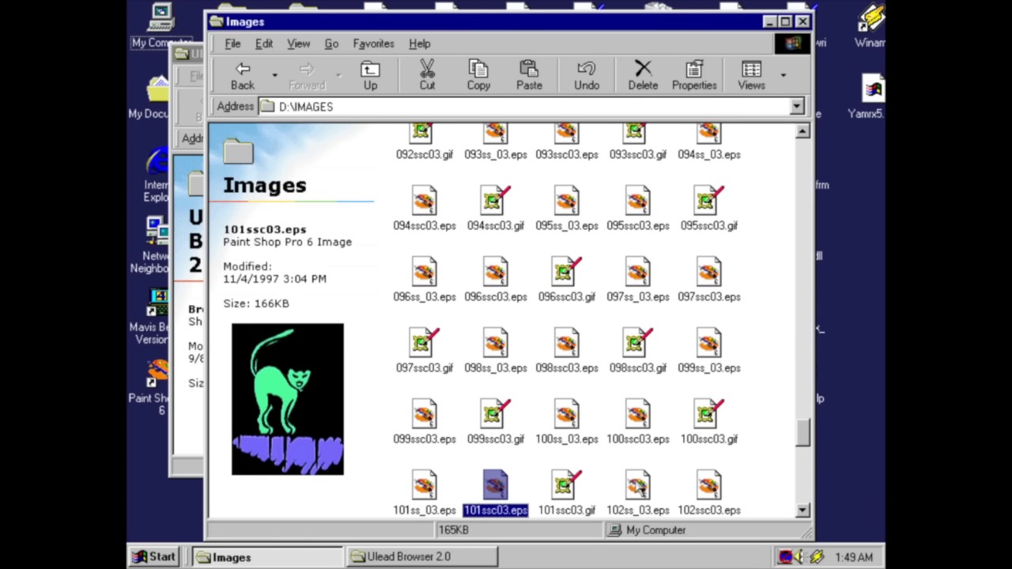
{"action": "key", "text": "Right"}
{"action": "key", "text": "Right"}
{"action": "key", "text": "Right"}
{"action": "key", "text": "Down"}
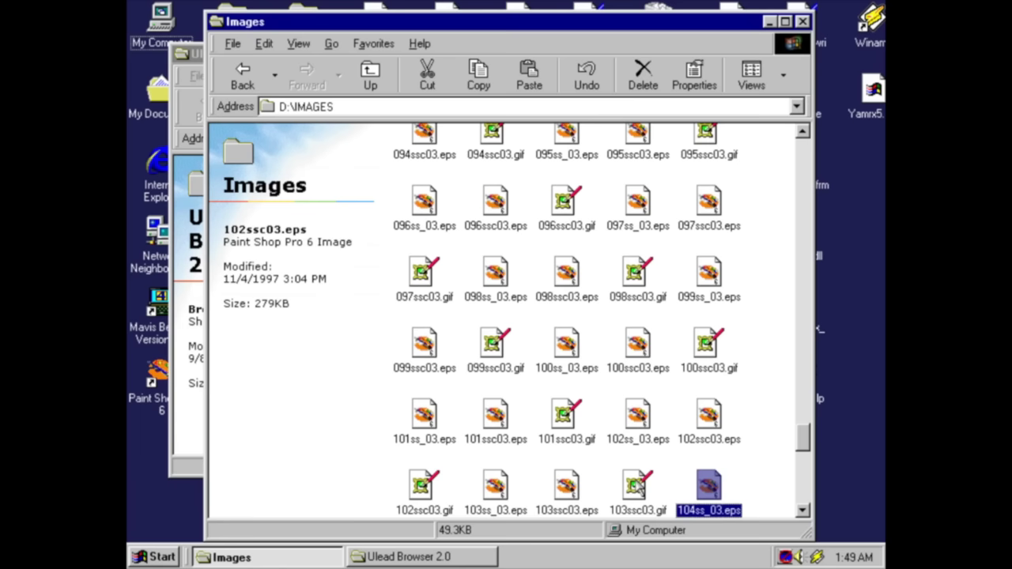
Go back to preview 102ssc03.gif, and move ahead through the clipart files to 105ss_03.eps.
{"action": "key", "text": "Left"}
{"action": "key", "text": "Left"}
{"action": "key", "text": "Left"}
{"action": "key", "text": "Left"}
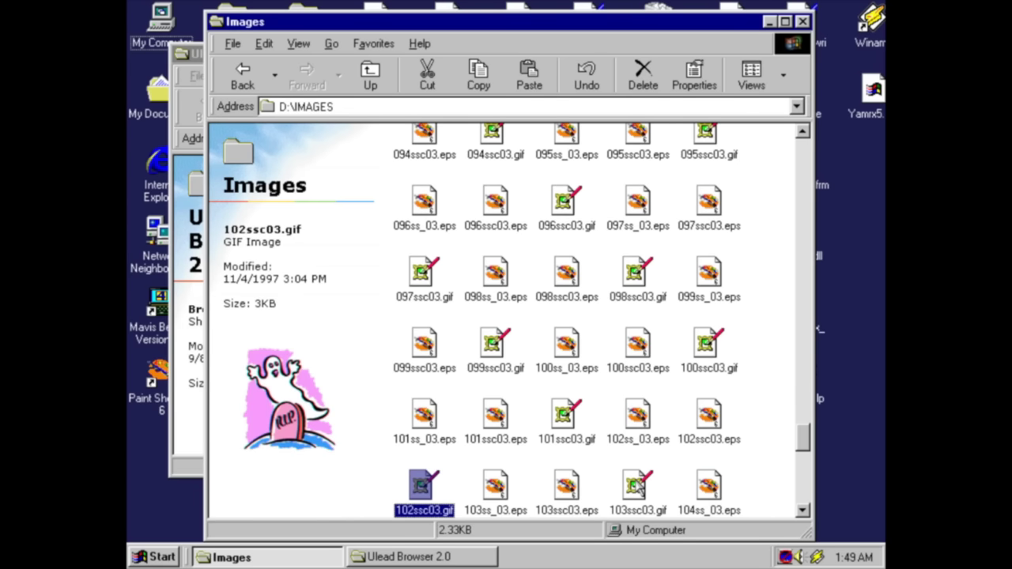
{"action": "key", "text": "Down"}
{"action": "key", "text": "Right"}
{"action": "key", "text": "Right"}
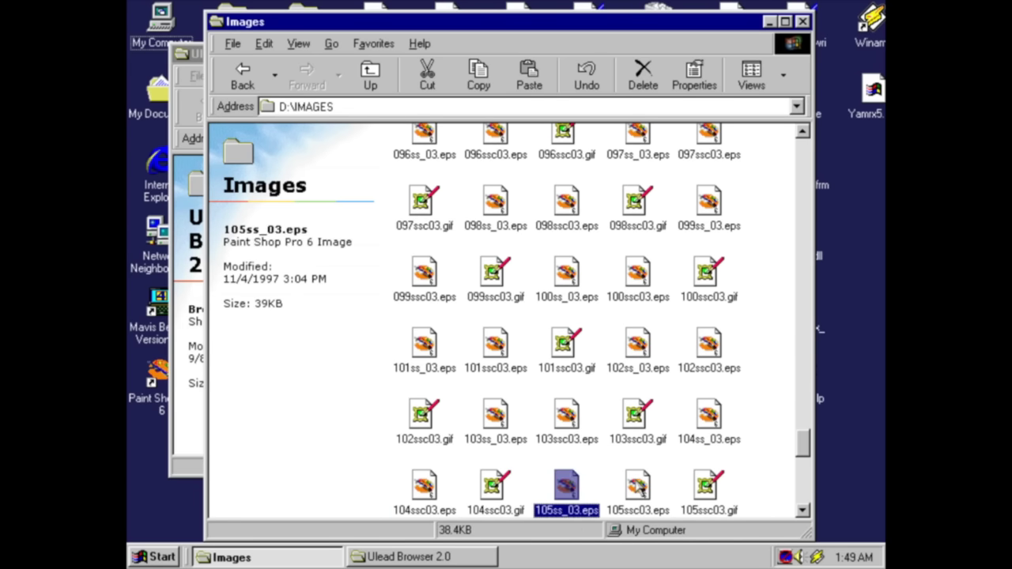
Look through the clipart files numbered 105 to 107, selecting 107ss_03.eps and going back to 106ss_03.eps.
{"action": "key", "text": "Right"}
{"action": "key", "text": "Right"}
{"action": "key", "text": "Down"}
{"action": "key", "text": "Left"}
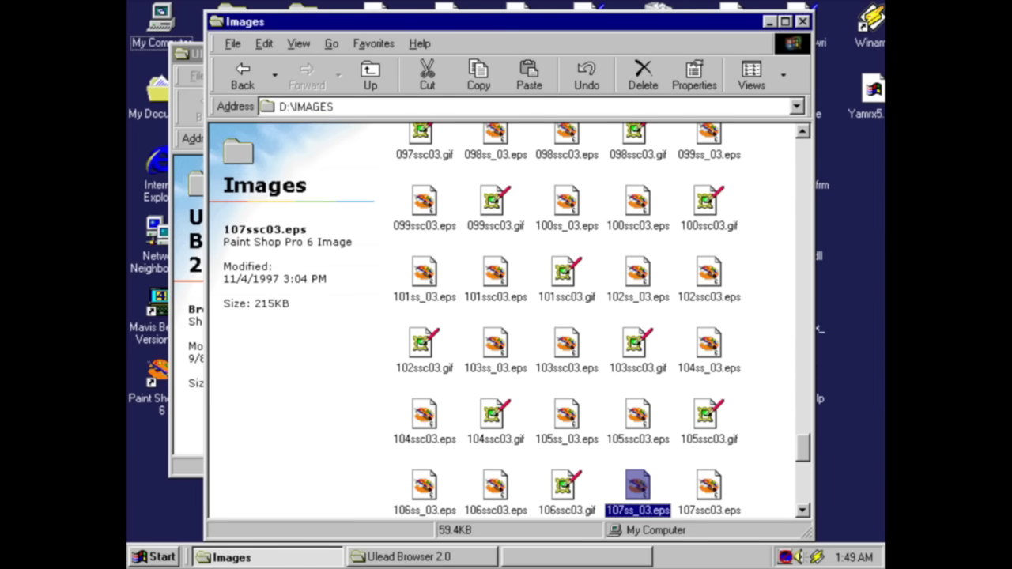
{"action": "key", "text": "Left"}
{"action": "key", "text": "Left"}
{"action": "key", "text": "Left"}
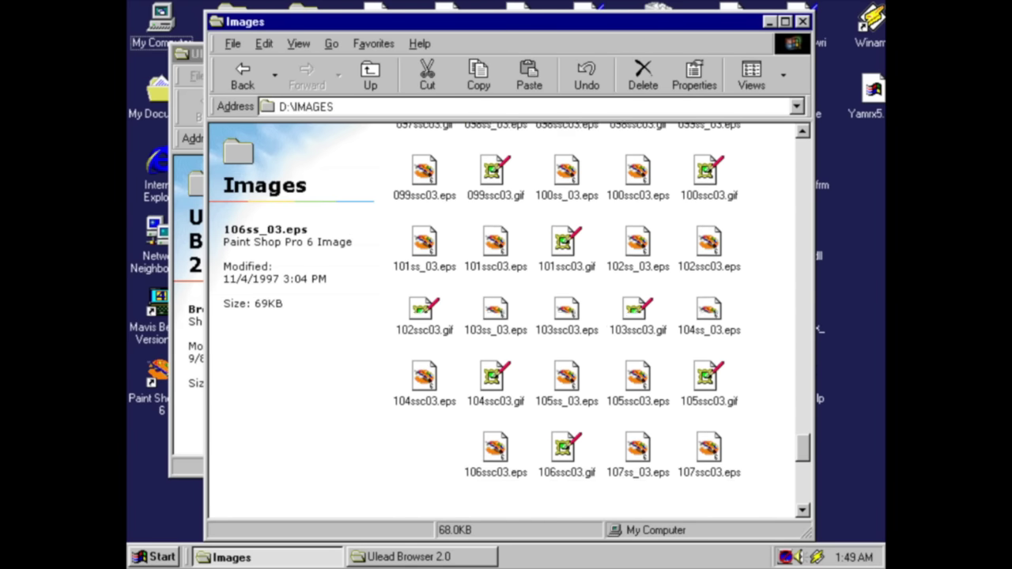
Preview the EPS clipart 108ss_03.eps and continue along its row to 109ss_03.eps.
{"action": "key", "text": "Down"}
{"action": "key", "text": "Right"}
{"action": "key", "text": "Left"}
{"action": "key", "text": "Right"}
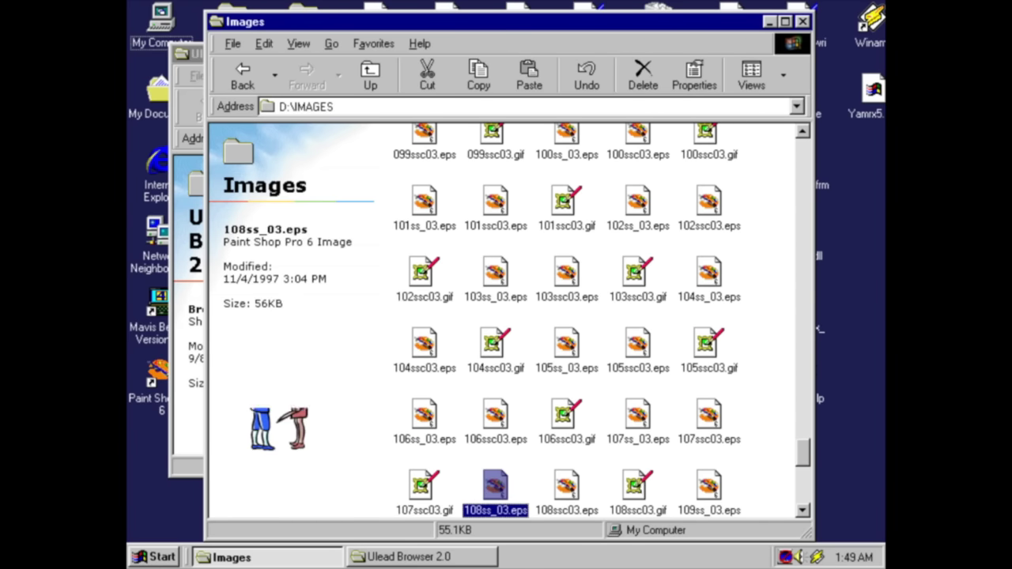
{"action": "key", "text": "Right"}
{"action": "key", "text": "Right"}
{"action": "key", "text": "Right"}
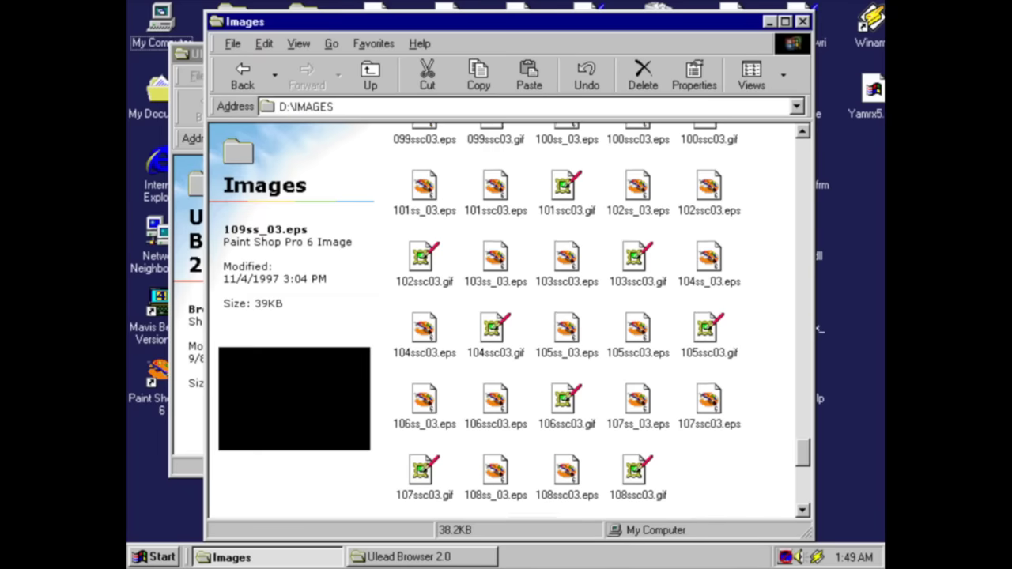
Preview the flag clipart 109ssc03.gif, checking it against its neighbouring file.
{"action": "key", "text": "Down"}
{"action": "key", "text": "Left"}
{"action": "key", "text": "Left"}
{"action": "key", "text": "Left"}
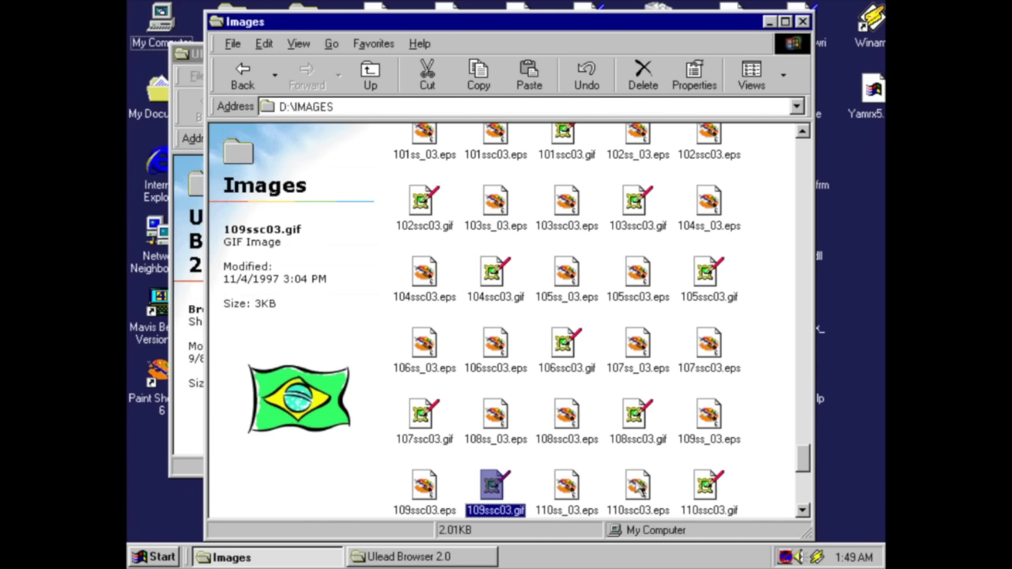
{"action": "key", "text": "Left"}
{"action": "key", "text": "Right"}
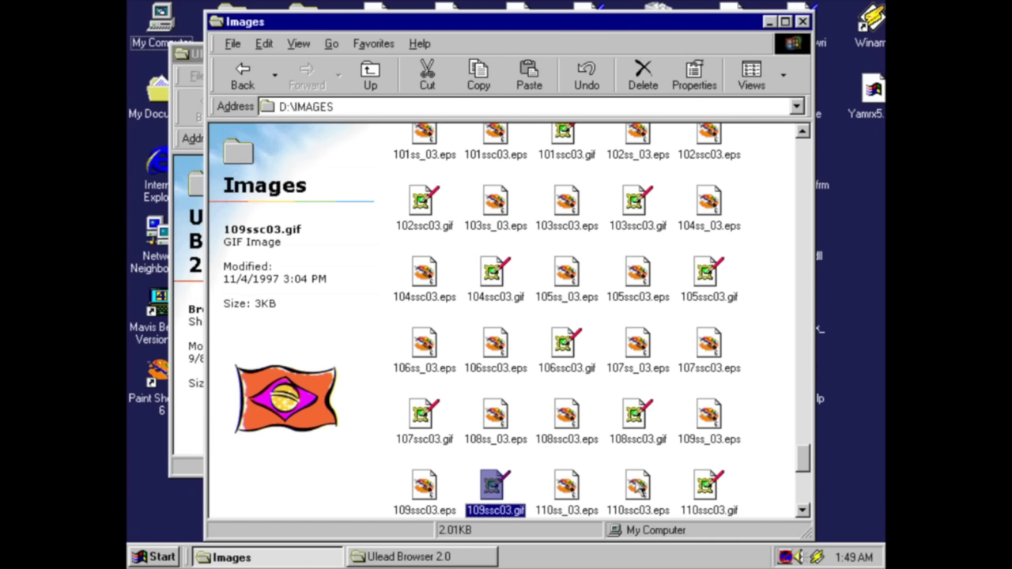
Preview the clipart files 111ssc03.eps and 111ssc03.gif, and move on to 112ss_03.eps.
{"action": "key", "text": "Down"}
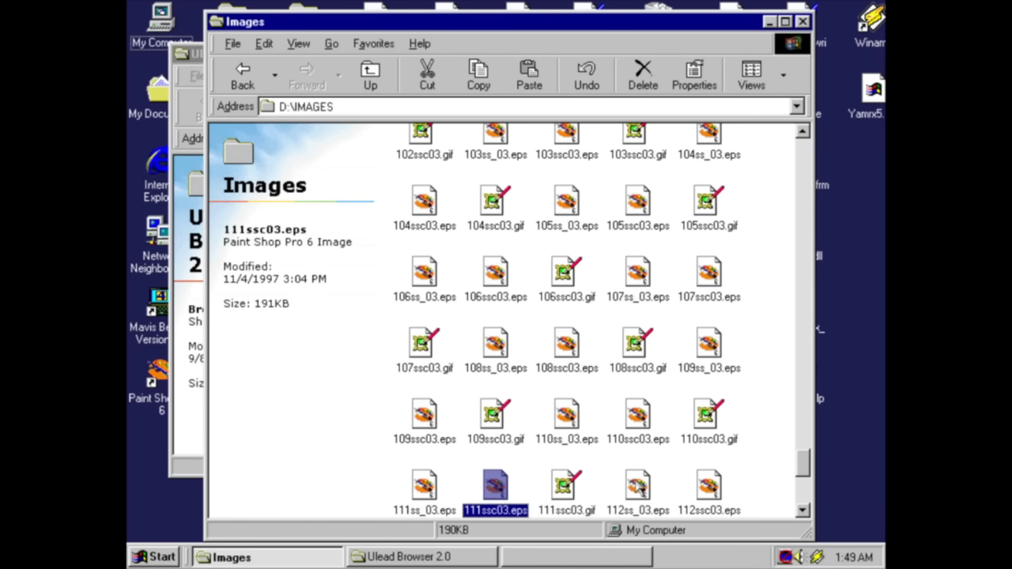
{"action": "key", "text": "Left"}
{"action": "key", "text": "Right"}
{"action": "key", "text": "Right"}
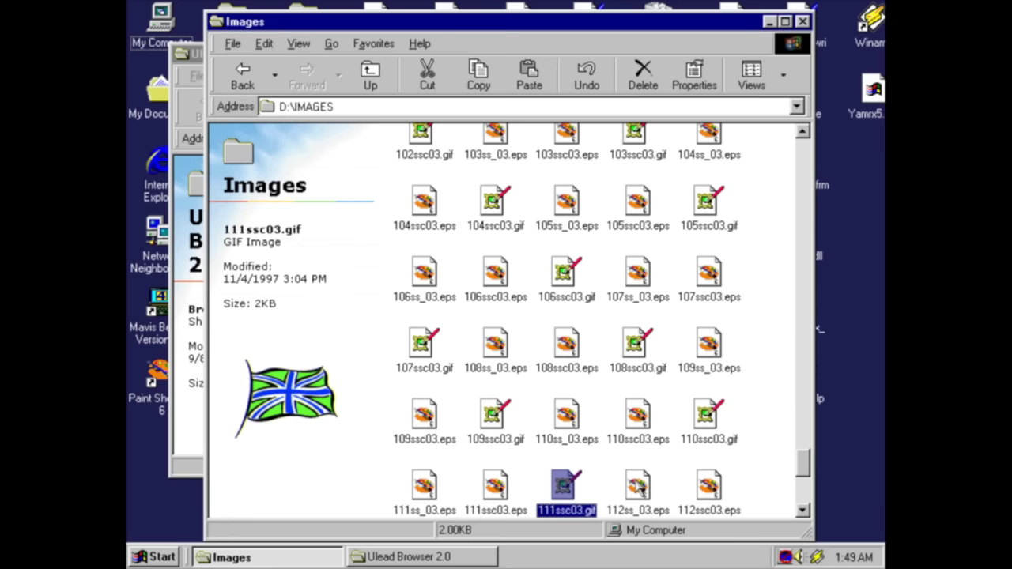
{"action": "key", "text": "Right"}
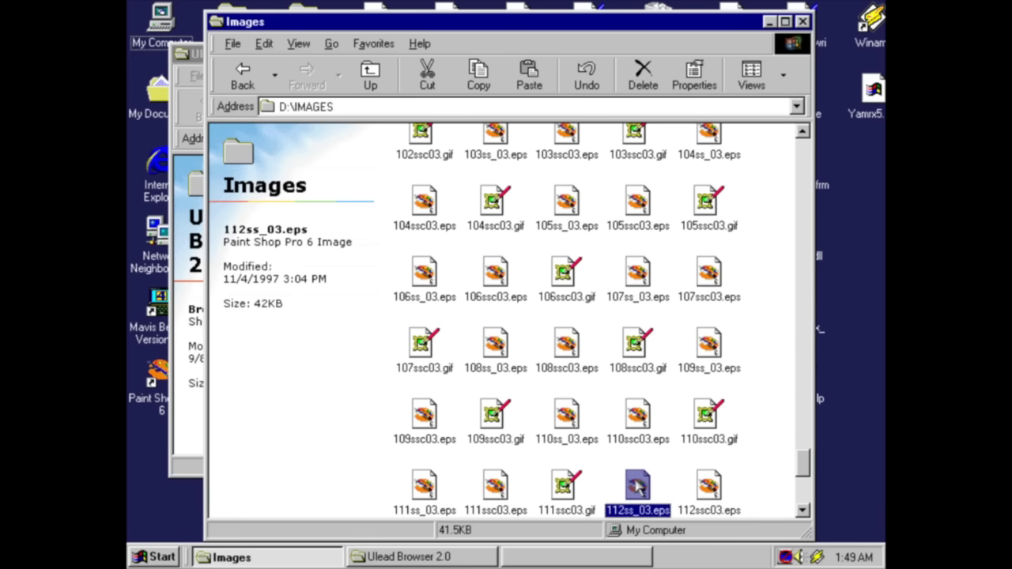
Preview the GIF versions of clipart 113 and 114, 113ssc03.gif and 114ssc03.gif.
{"action": "key", "text": "Right"}
{"action": "key", "text": "Down"}
{"action": "key", "text": "Left"}
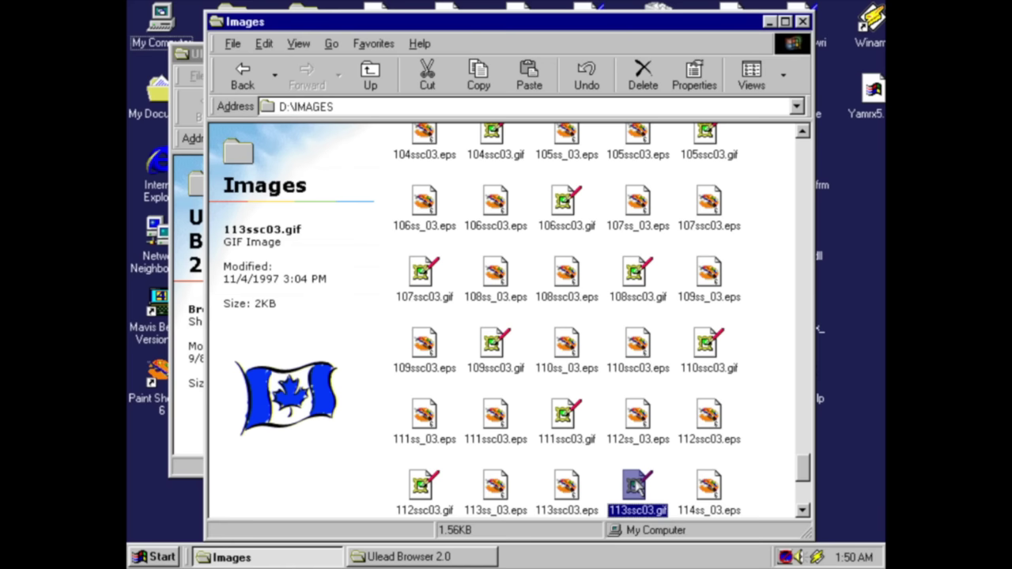
{"action": "key", "text": "Left"}
{"action": "key", "text": "Down"}
{"action": "key", "text": "Left"}
{"action": "key", "text": "Left"}
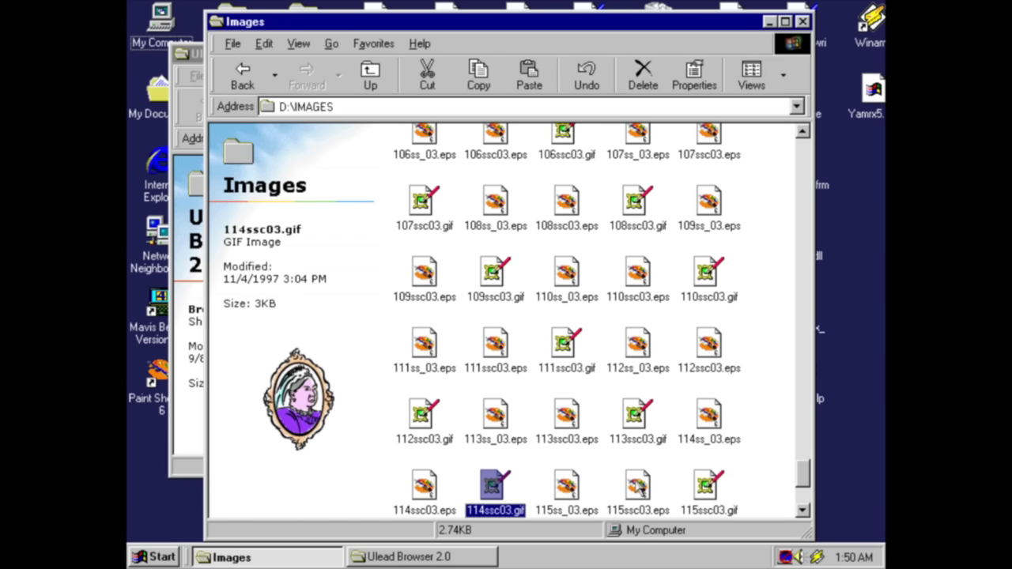
Step through the EPS files 115ssc03.eps and 116ss_03.eps.
{"action": "key", "text": "Right"}
{"action": "key", "text": "Right"}
{"action": "key", "text": "Right"}
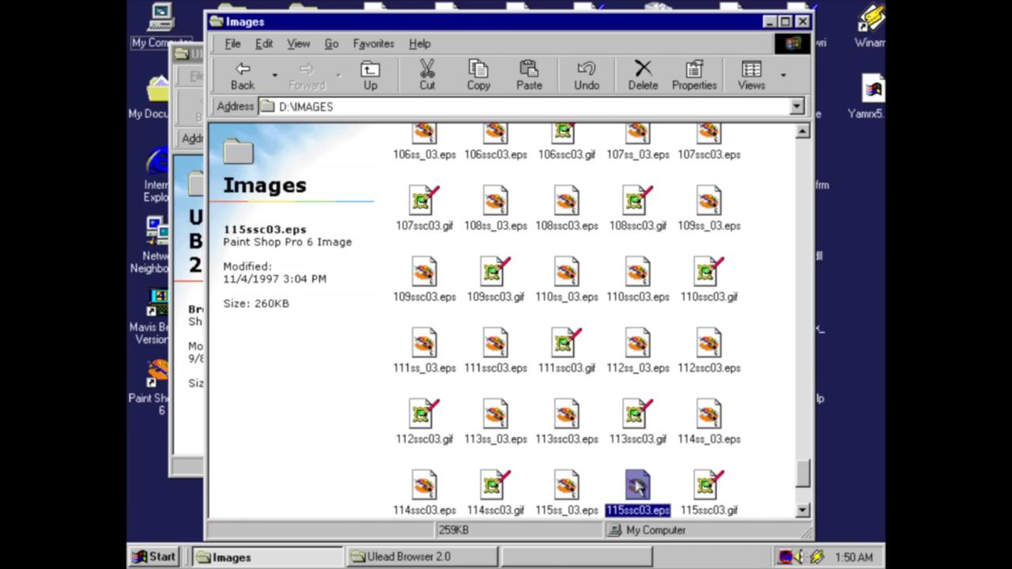
{"action": "key", "text": "Down"}
{"action": "key", "text": "Left"}
{"action": "key", "text": "Left"}
{"action": "key", "text": "Left"}
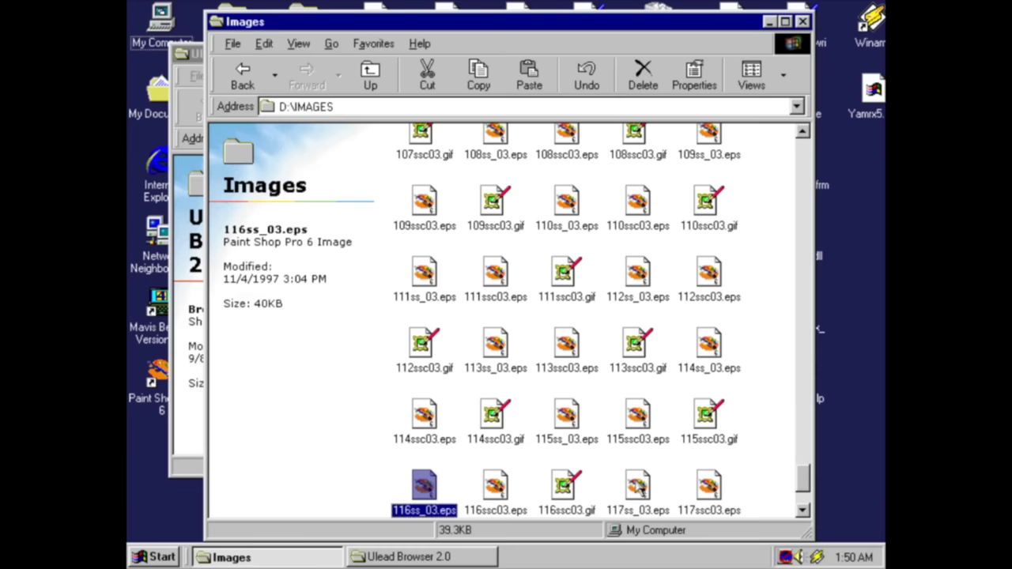
Move on through the files numbered 117 and 118 to preview 118ssc03.gif.
{"action": "key", "text": "Down"}
{"action": "key", "text": "Right"}
{"action": "key", "text": "Right"}
{"action": "key", "text": "Right"}
{"action": "key", "text": "Right"}
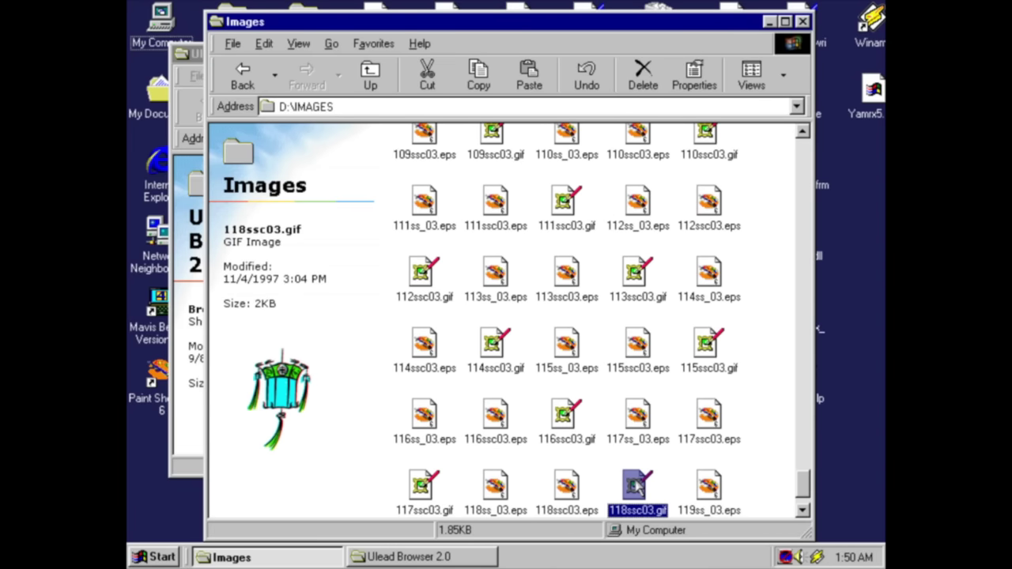
Preview 119ssc03.gif and 120ss_03.eps in the last row of visible clipart files.
{"action": "key", "text": "Down"}
{"action": "key", "text": "Left"}
{"action": "key", "text": "Left"}
{"action": "key", "text": "Left"}
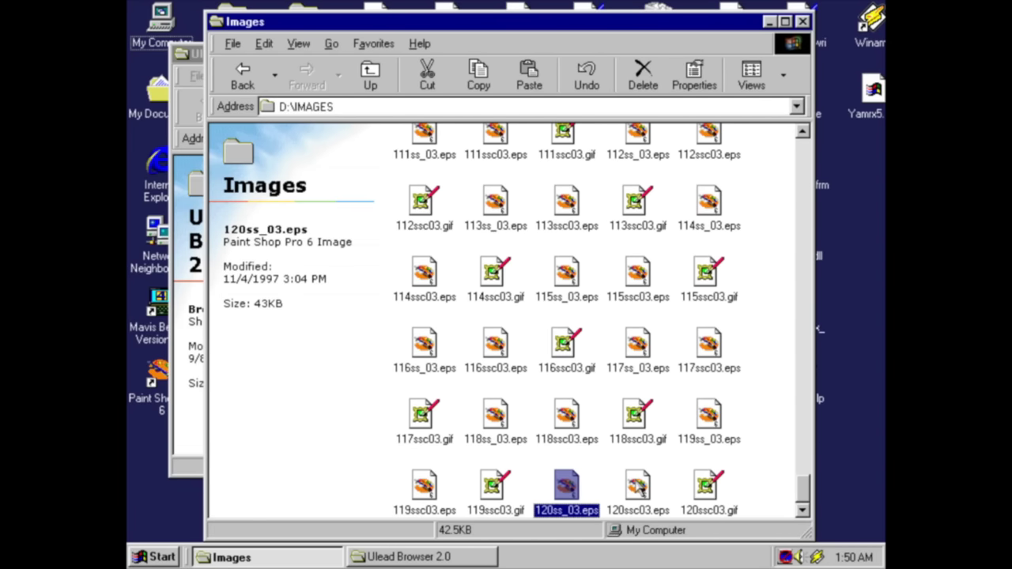
{"action": "key", "text": "Left"}
{"action": "key", "text": "Right"}
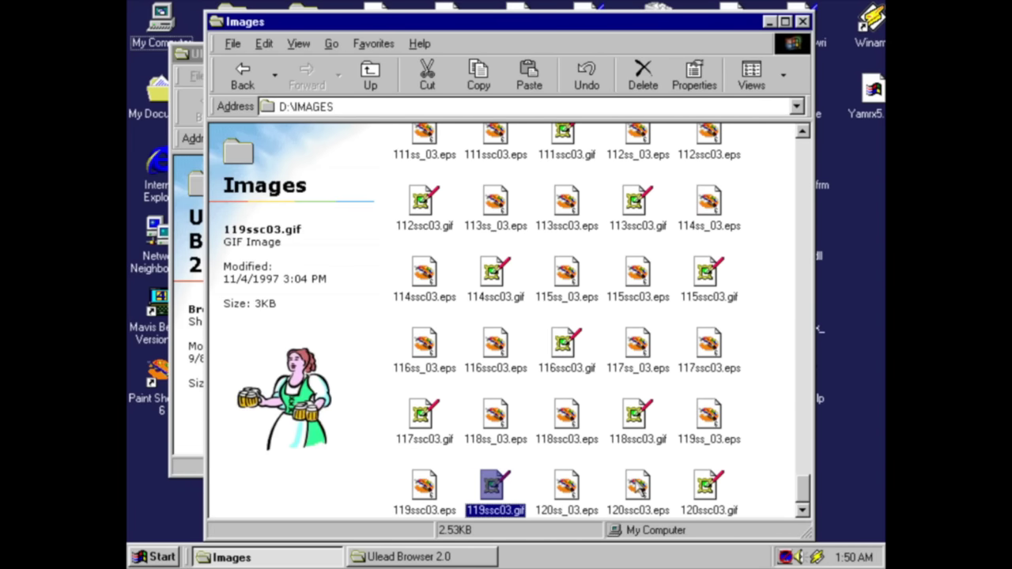
{"action": "key", "text": "Right"}
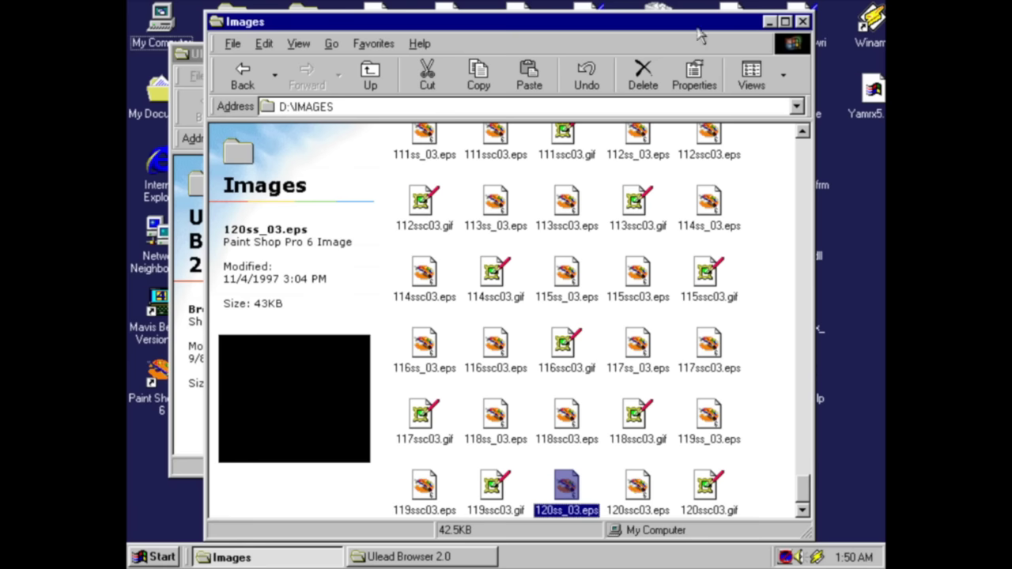
Close the Images folder window, take the Ulead Browser 2.0 window up to its parent folder and open My Computer.
{"action": "left_click", "coordinate": [803, 21]}
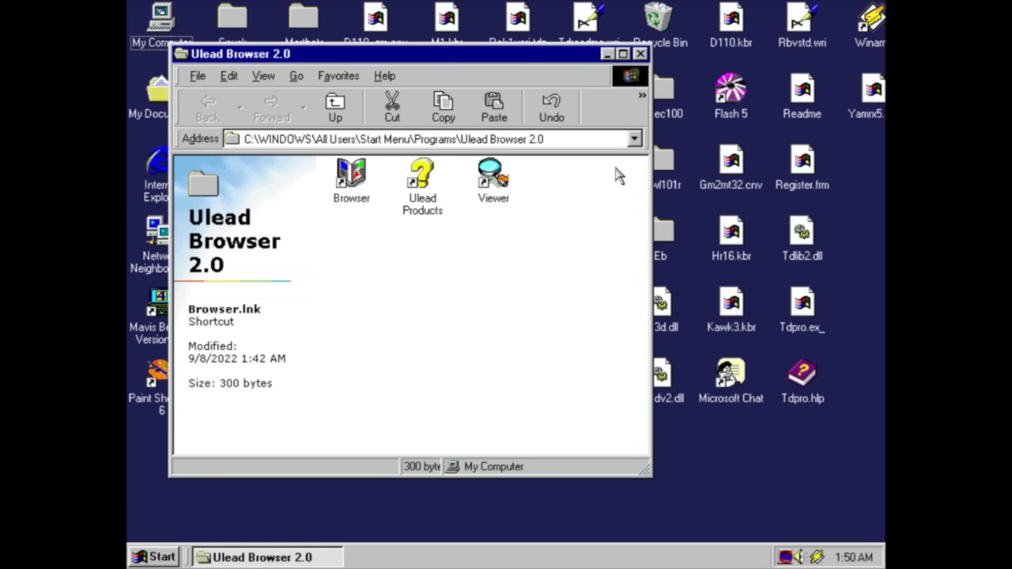
{"action": "key", "text": "BackSpace"}
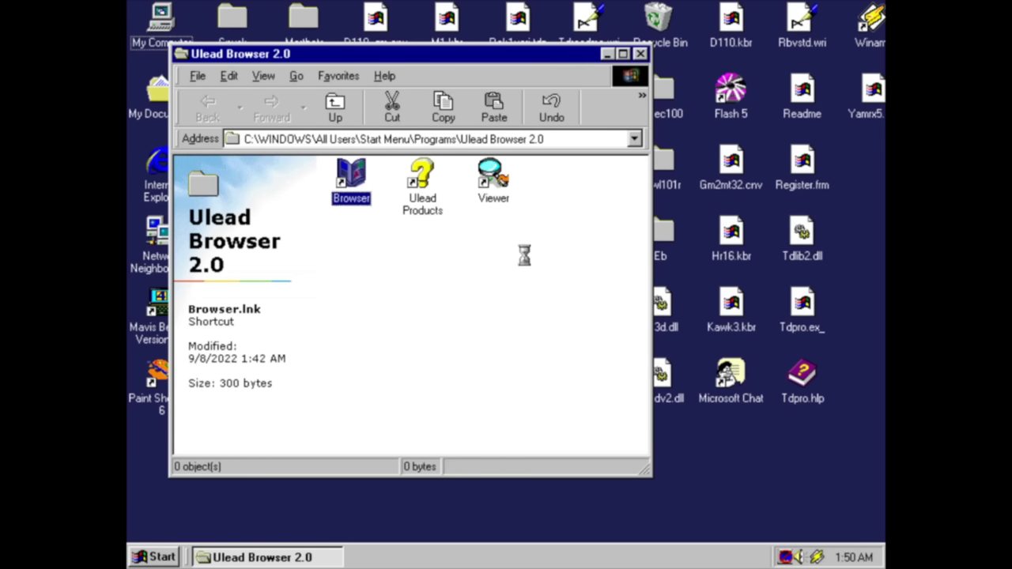
{"action": "double_click", "coordinate": [163, 28]}
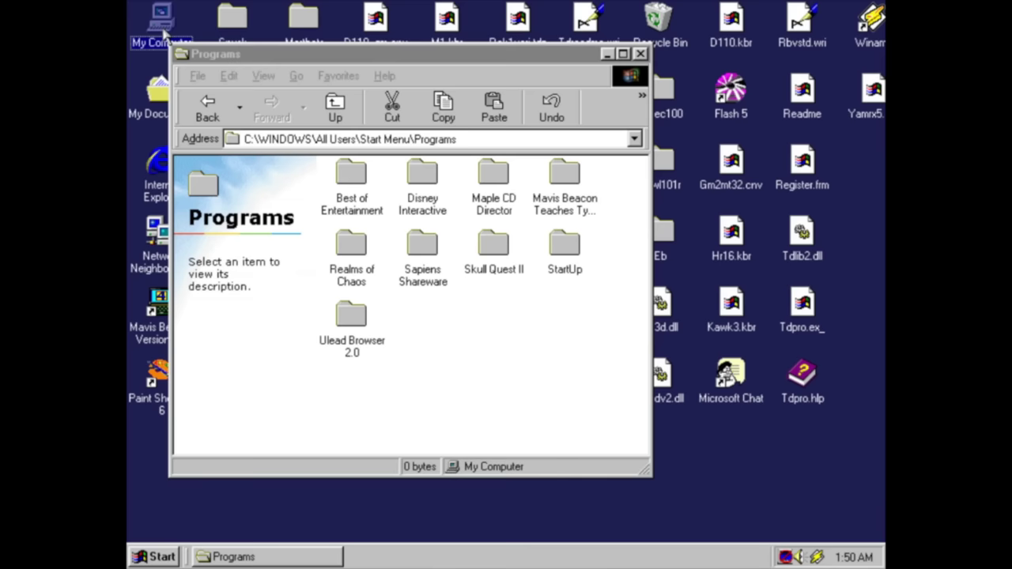